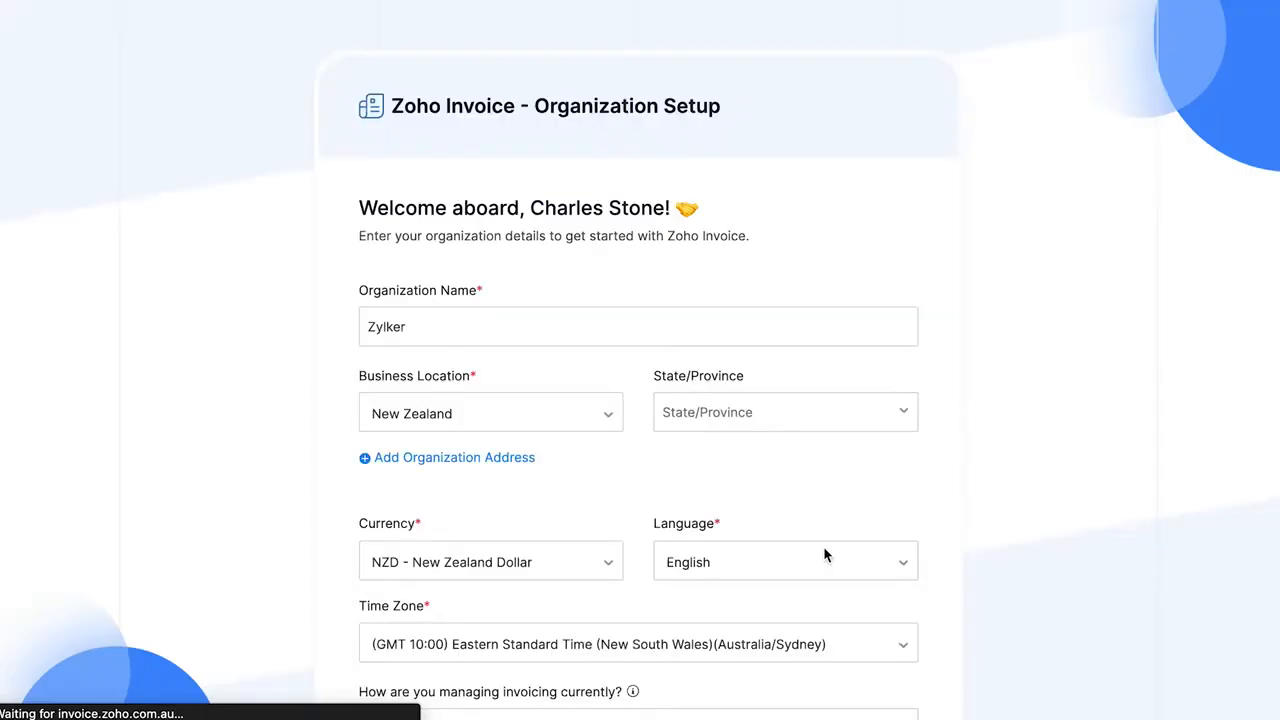
- Review the prefilled organization setup form for Zylker and submit it to get started
click(426, 458)
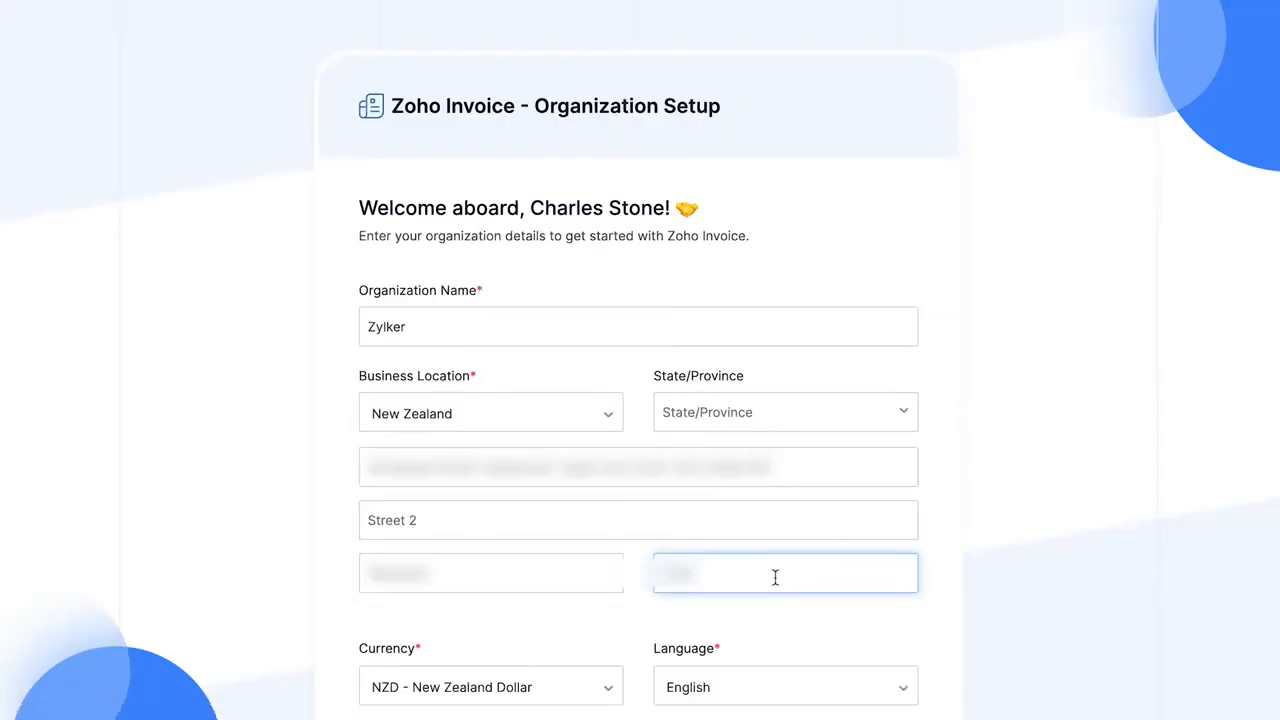
click(1030, 573)
scroll(1030, 573, down, 1)
scroll(1031, 578, down, 2)
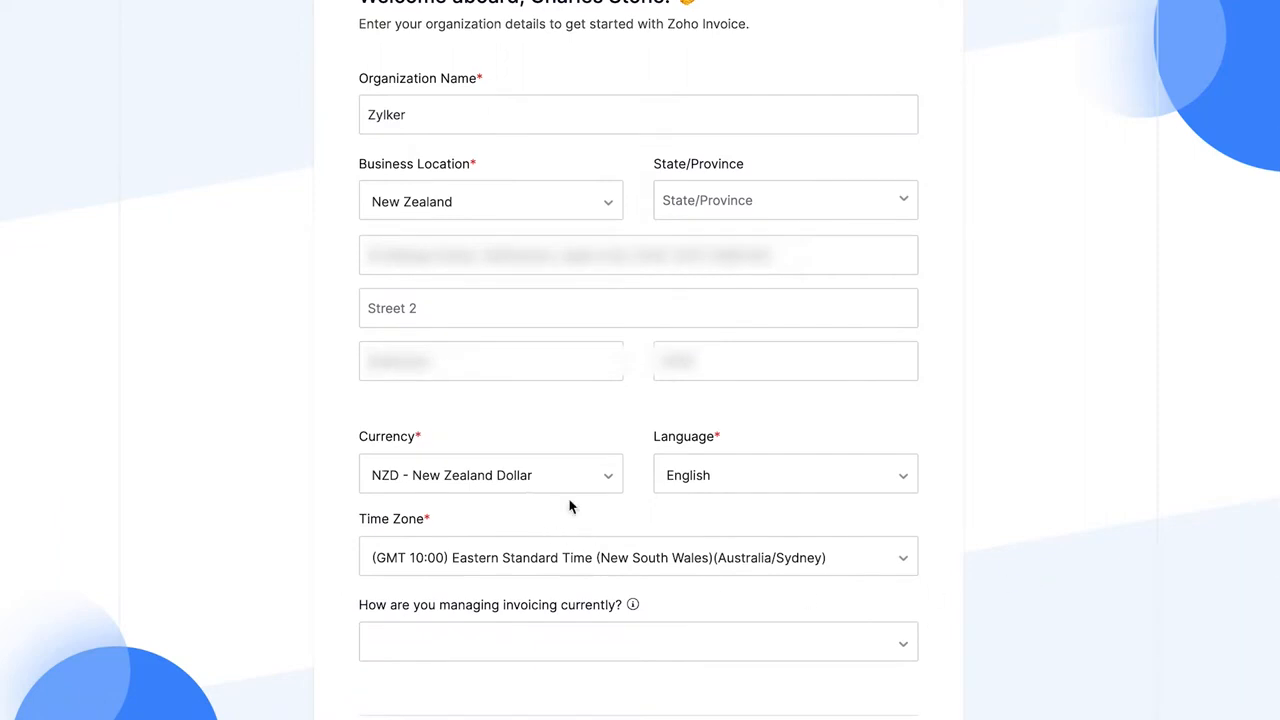
scroll(686, 571, down, 2)
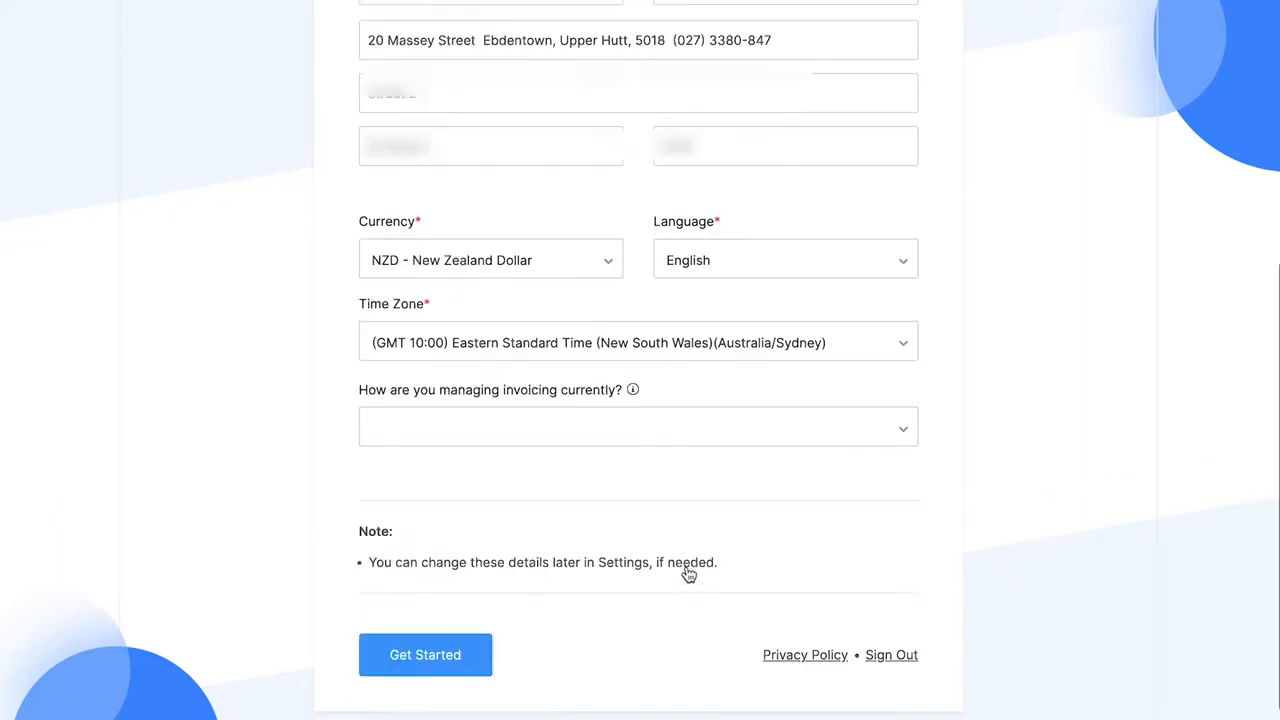
click(452, 652)
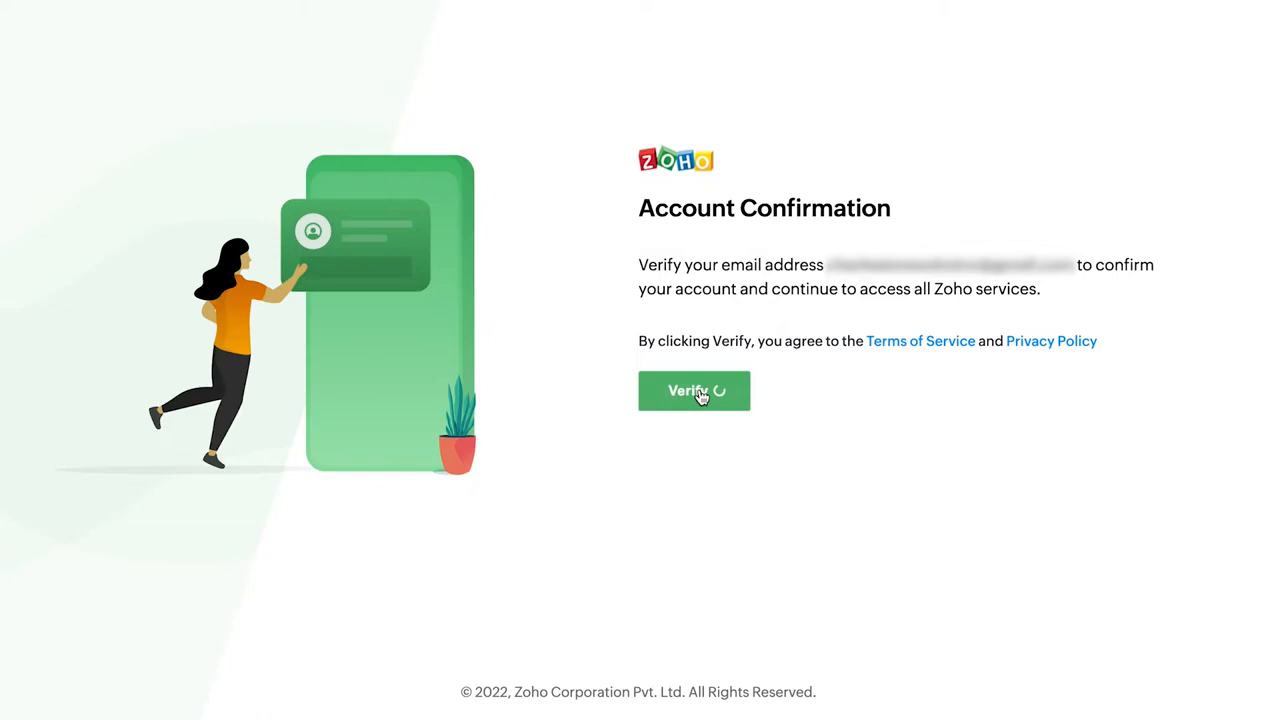
- Verify the Zoho account's email address and proceed to the account
click(701, 391)
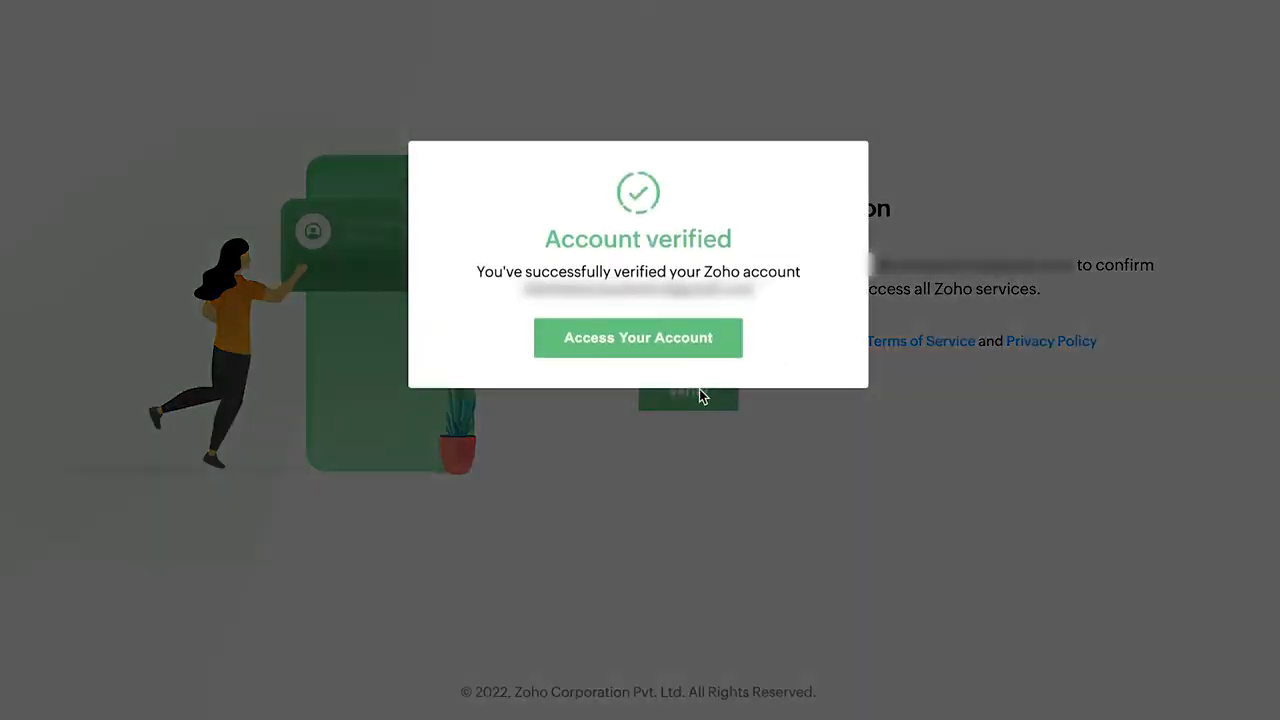
click(624, 341)
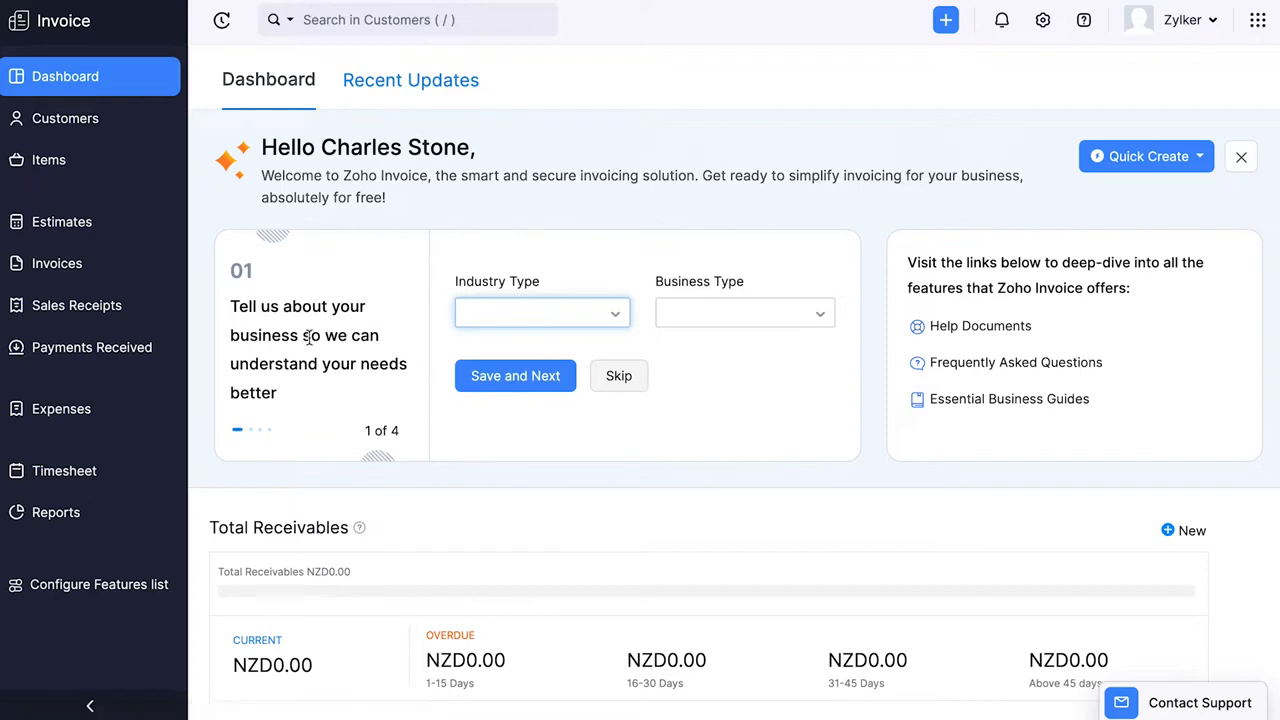
- Browse the four getting-started cards on the dashboard, from business details to the mobile apps
click(304, 372)
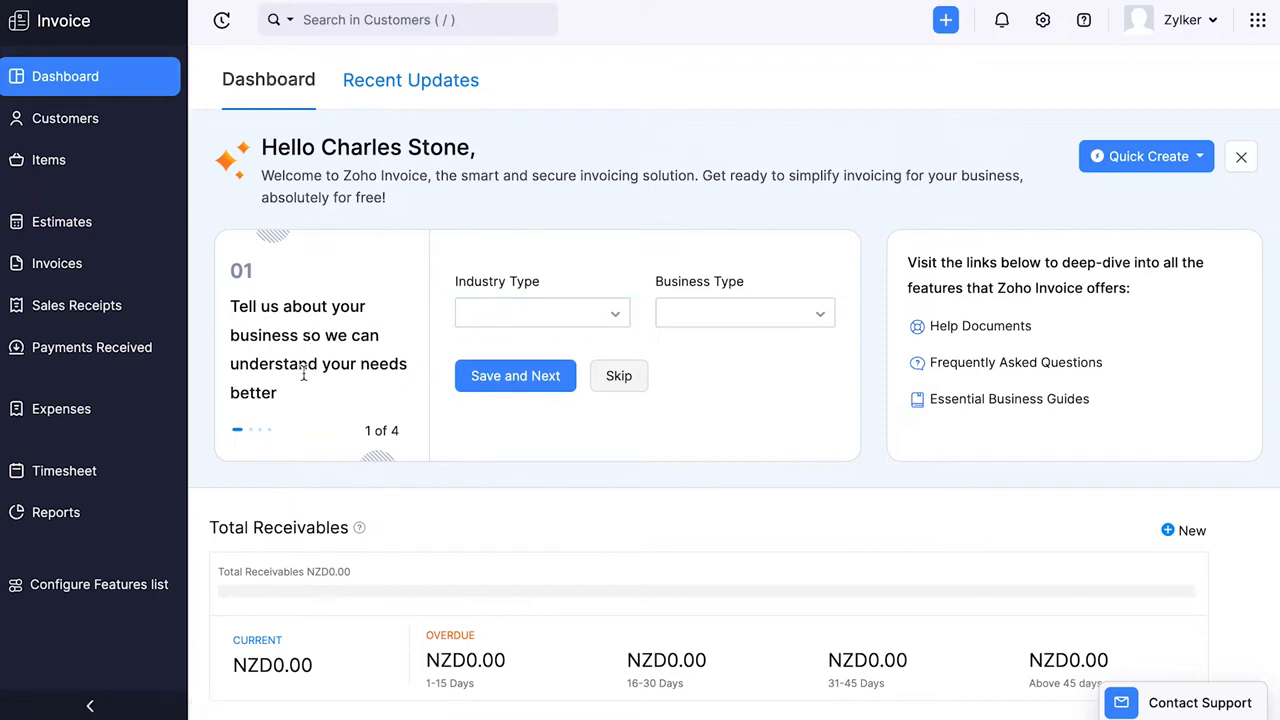
click(249, 433)
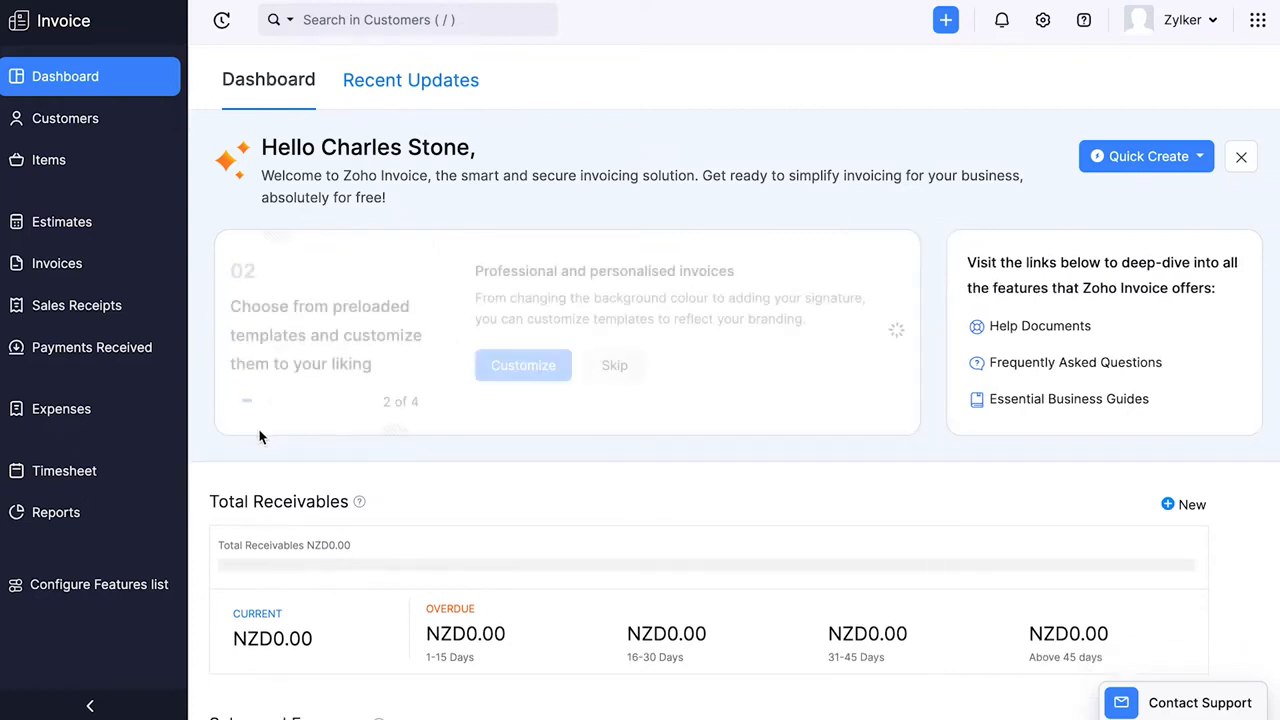
click(263, 405)
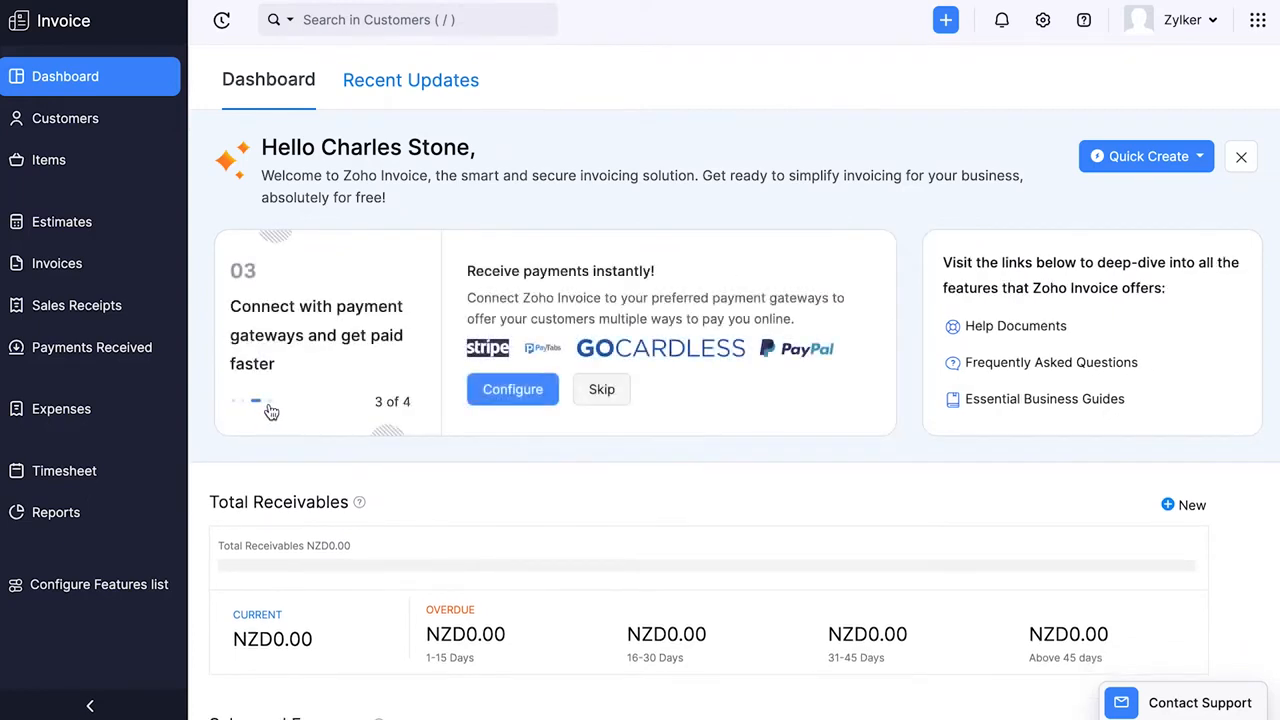
click(271, 409)
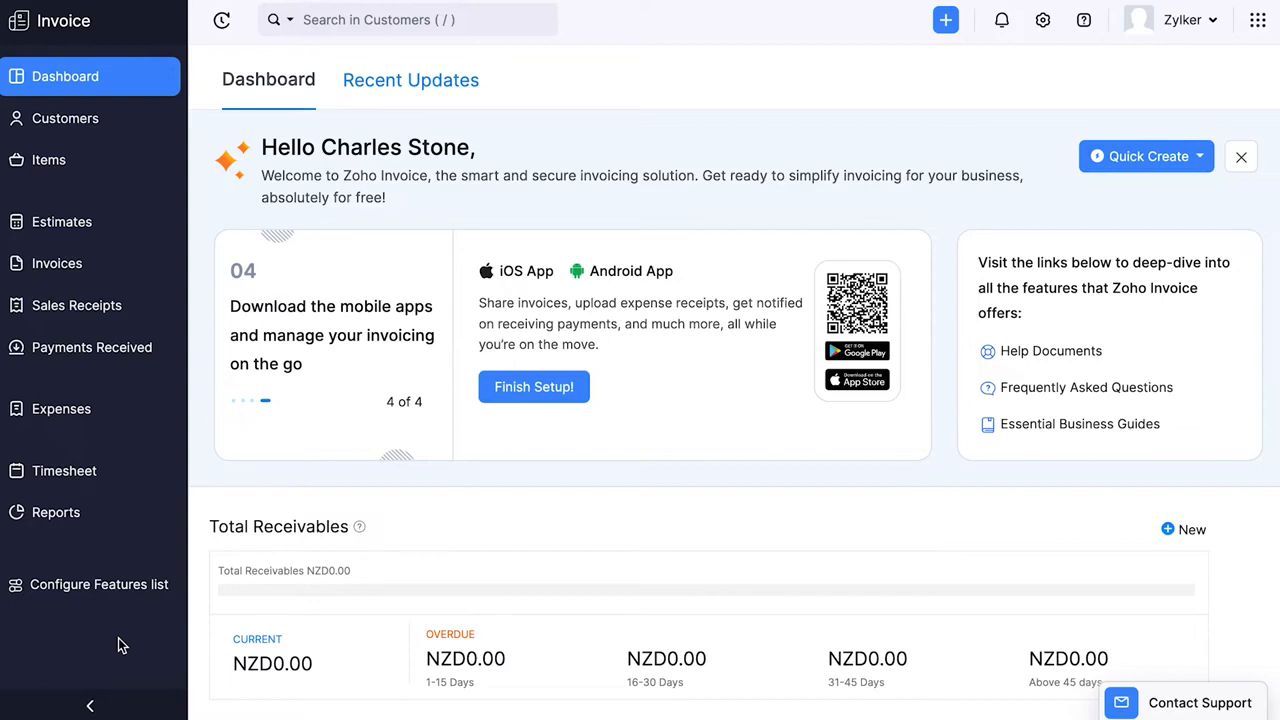
- Enable the Retainer Invoices module in the features configuration and save it
click(93, 594)
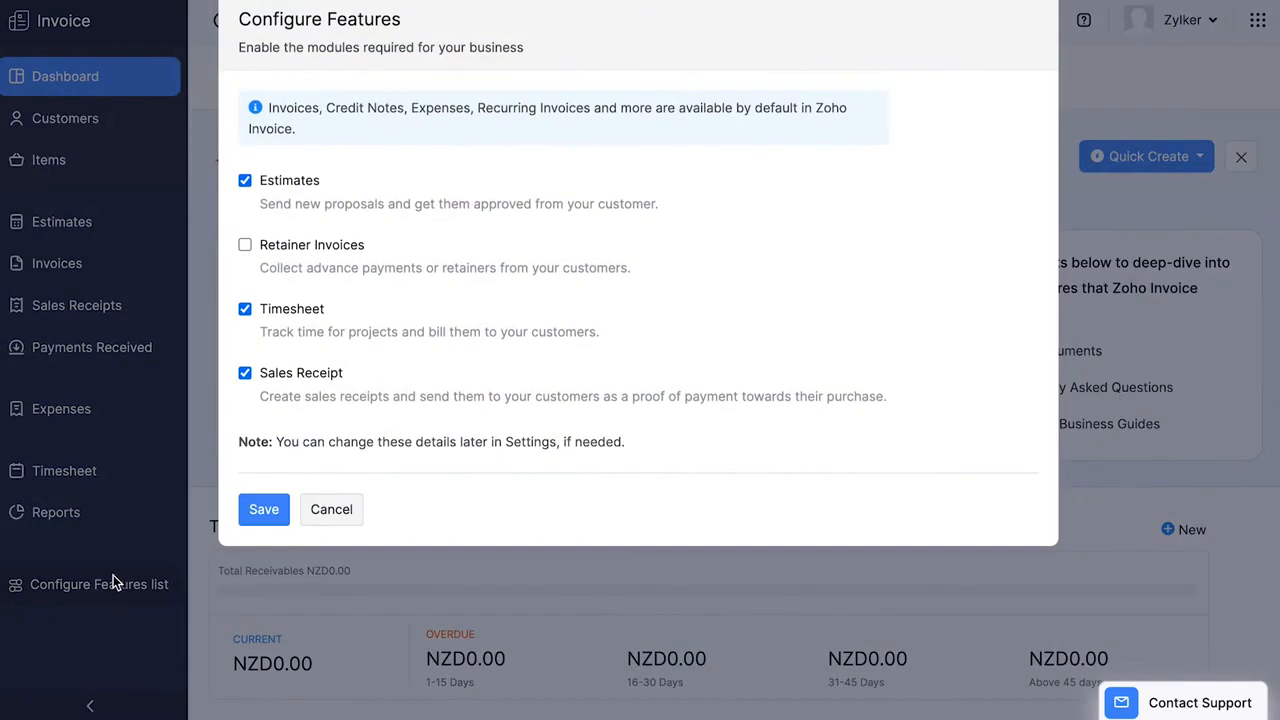
click(245, 245)
click(262, 509)
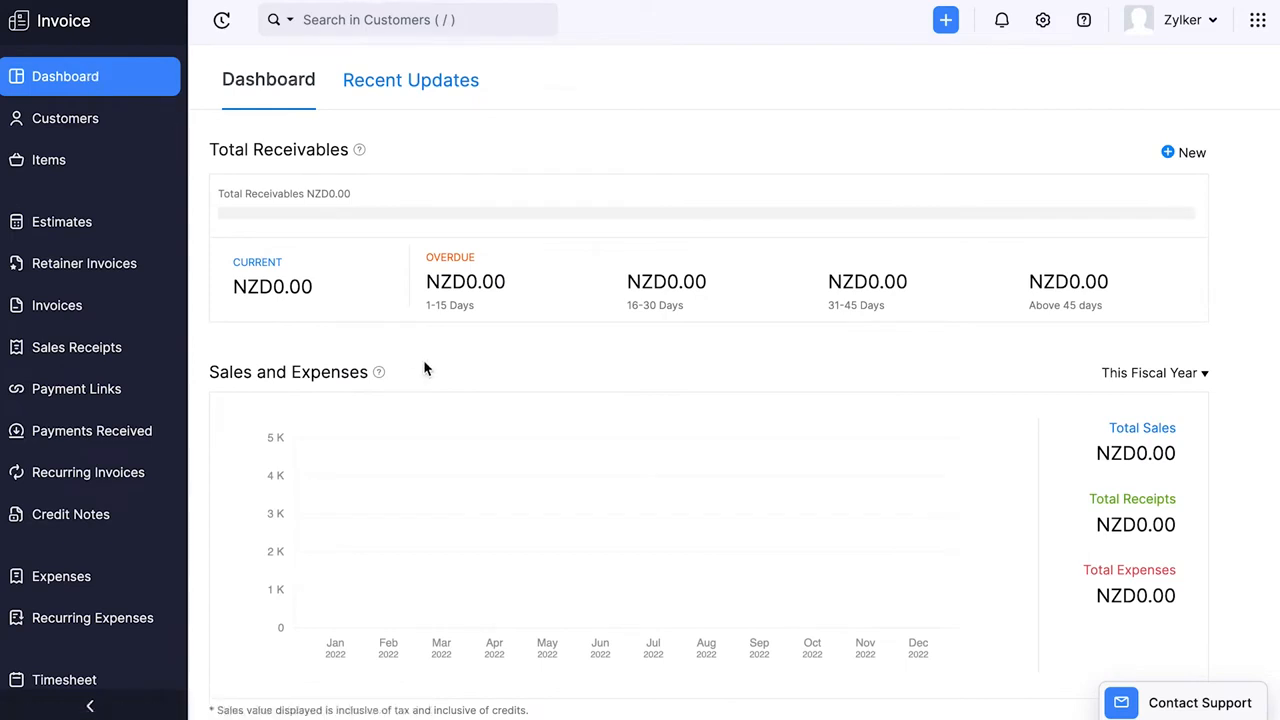
- View the Customers, Items, Estimates, Retainer Invoices and Invoices modules one after another
click(108, 127)
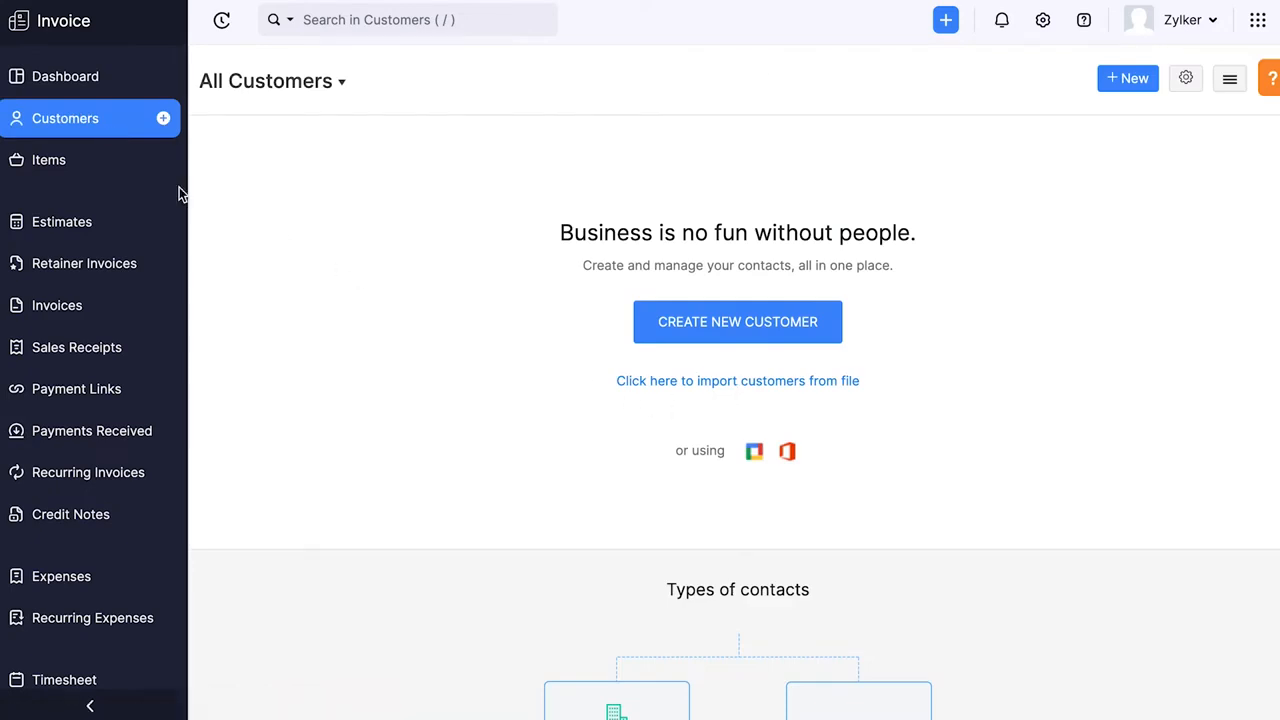
click(130, 174)
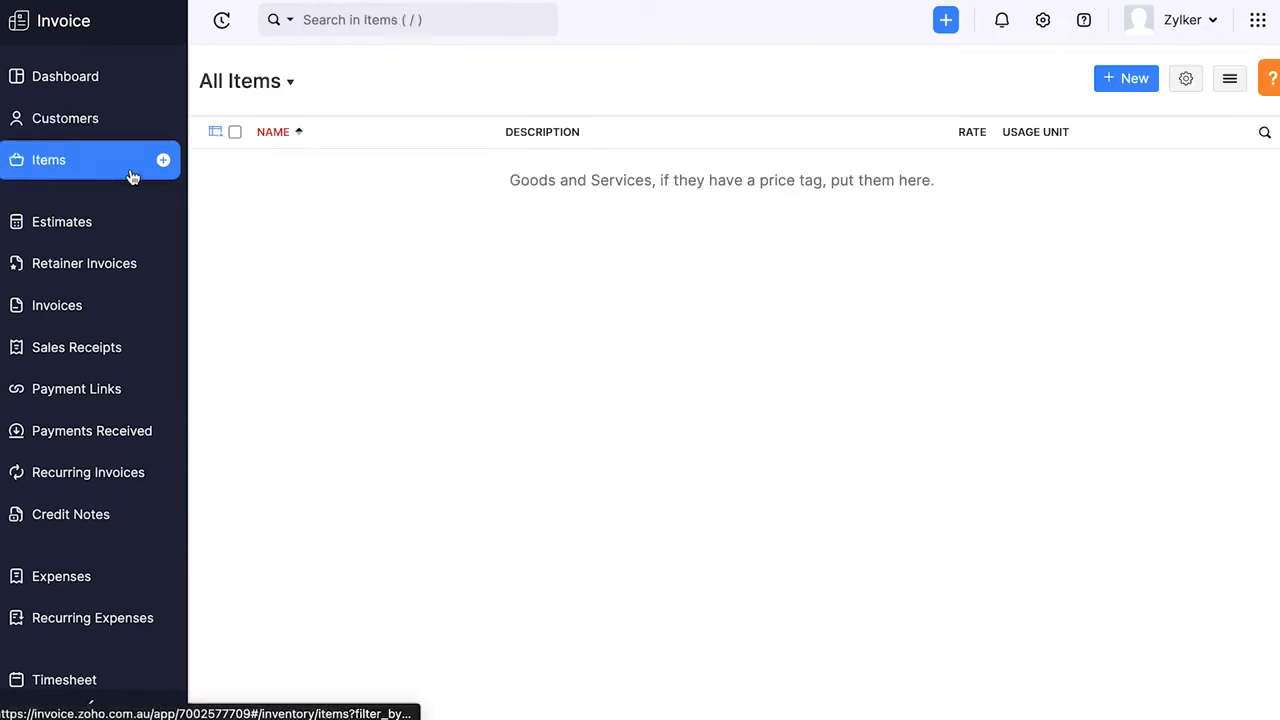
click(127, 231)
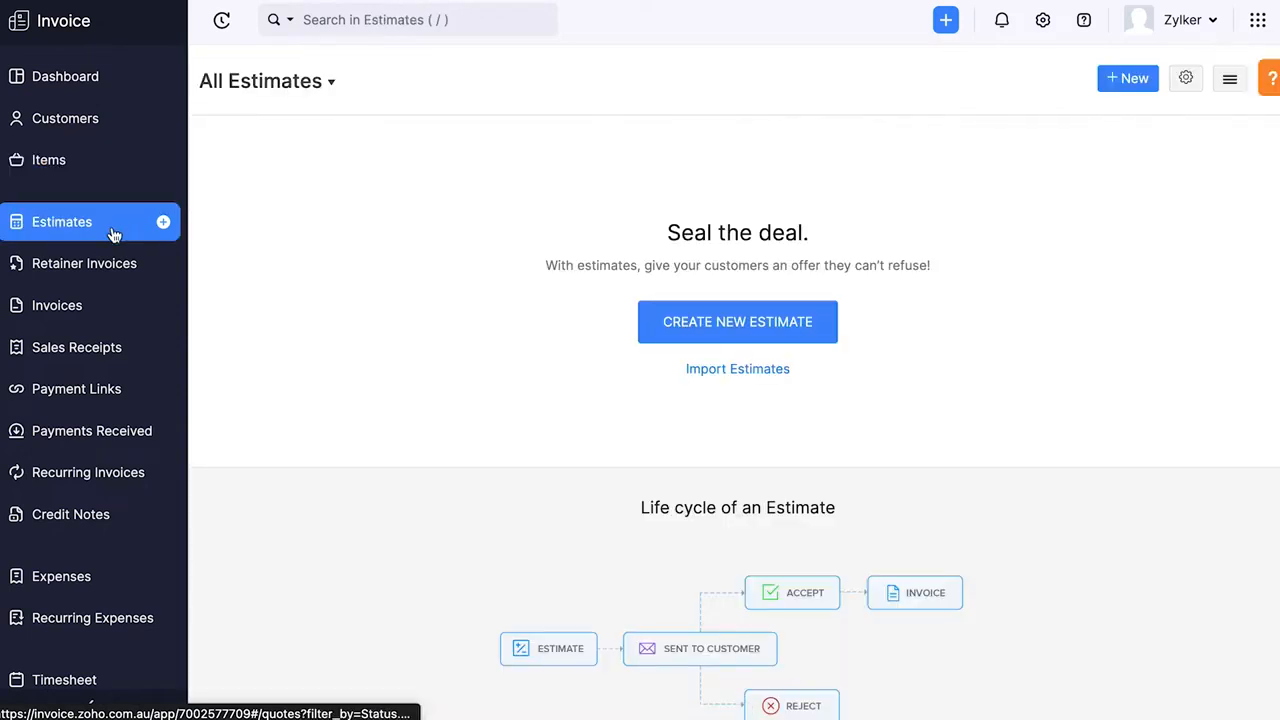
click(143, 268)
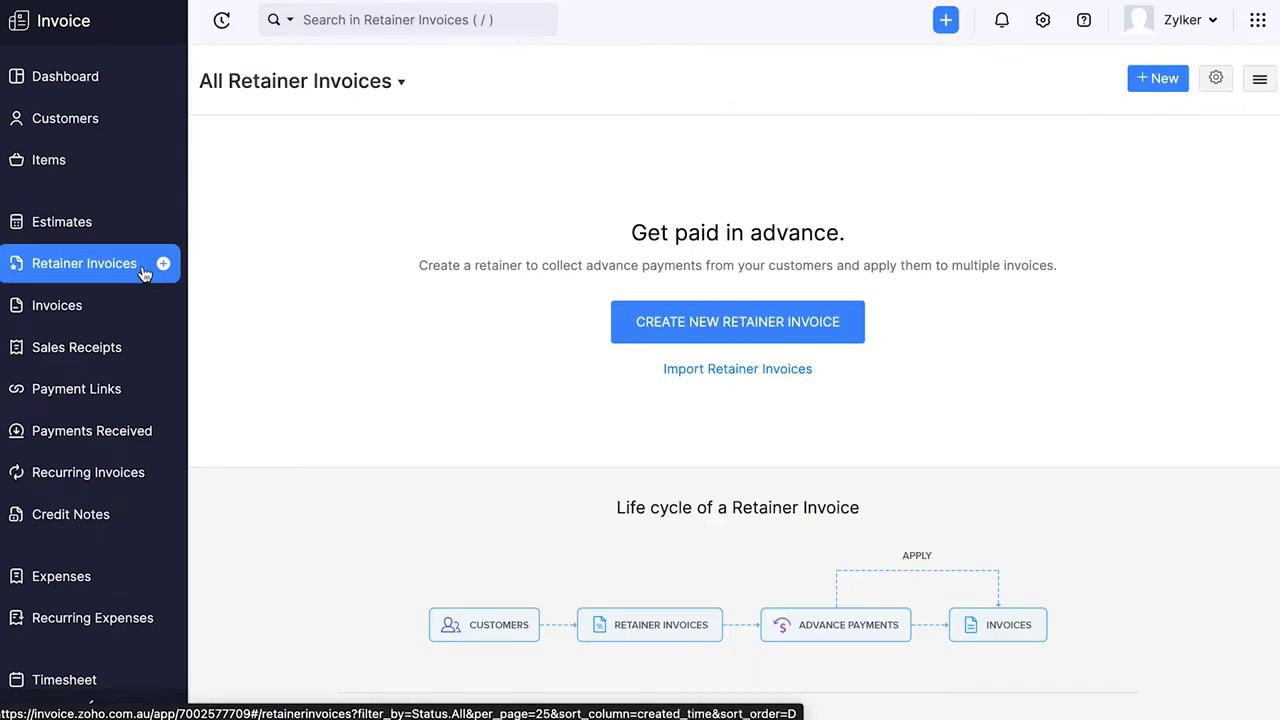
click(120, 308)
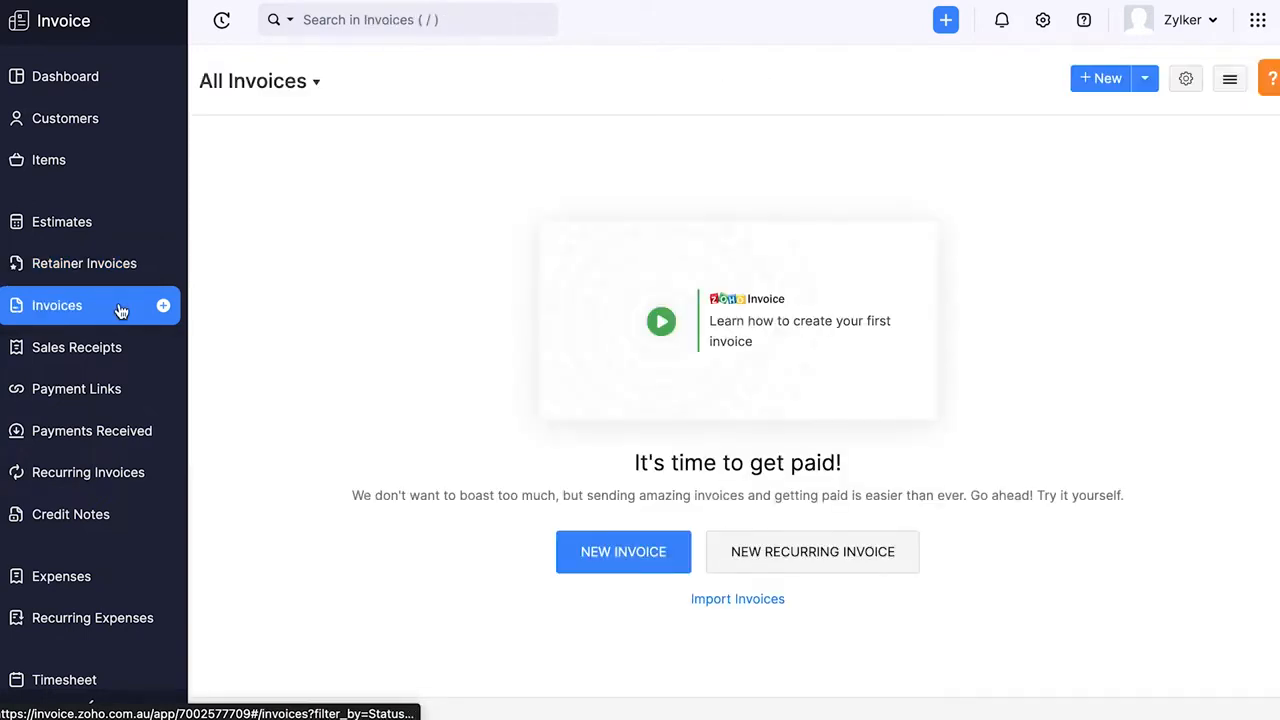
- View the Payment Links, Payments Received, Recurring Invoices and Credit Notes modules
click(123, 392)
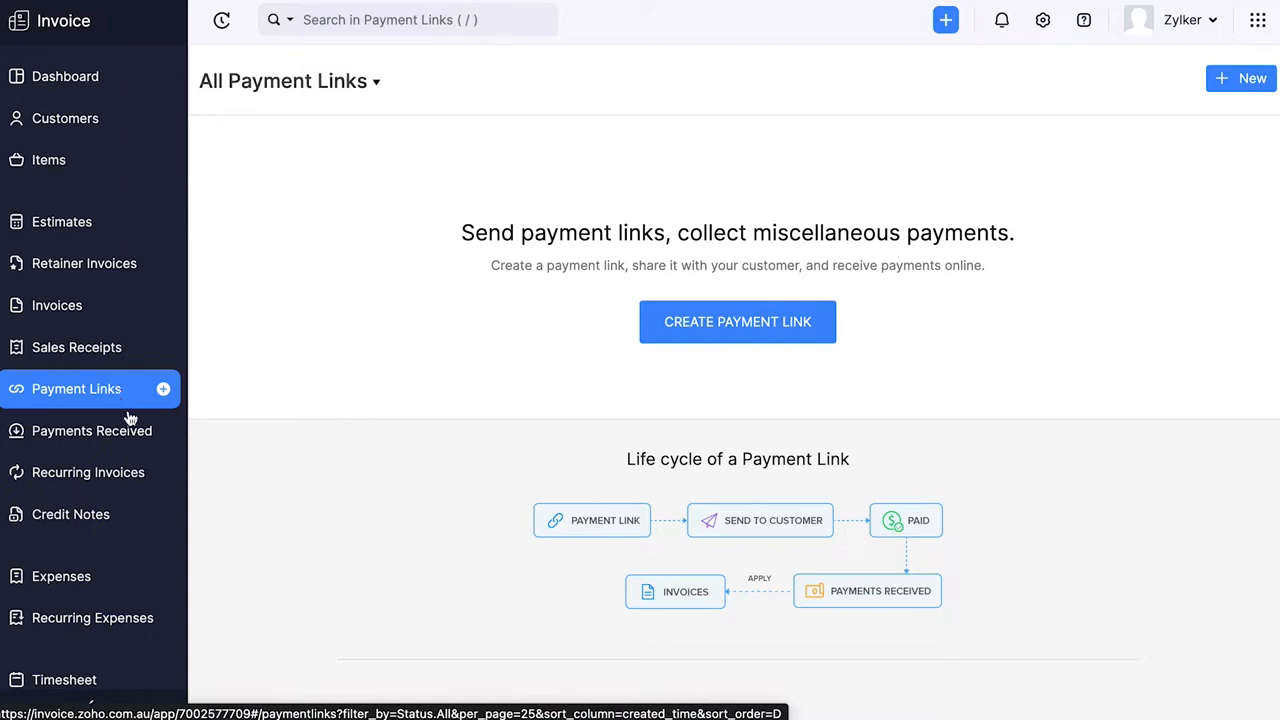
click(129, 432)
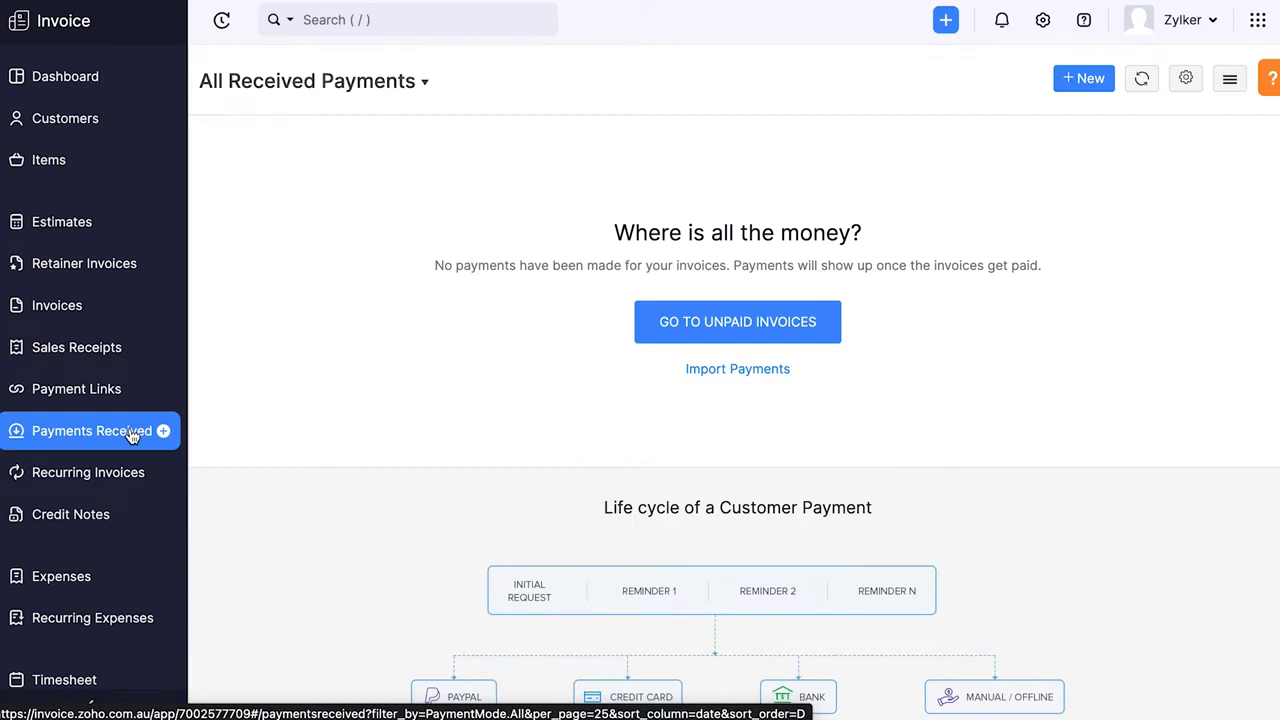
click(131, 474)
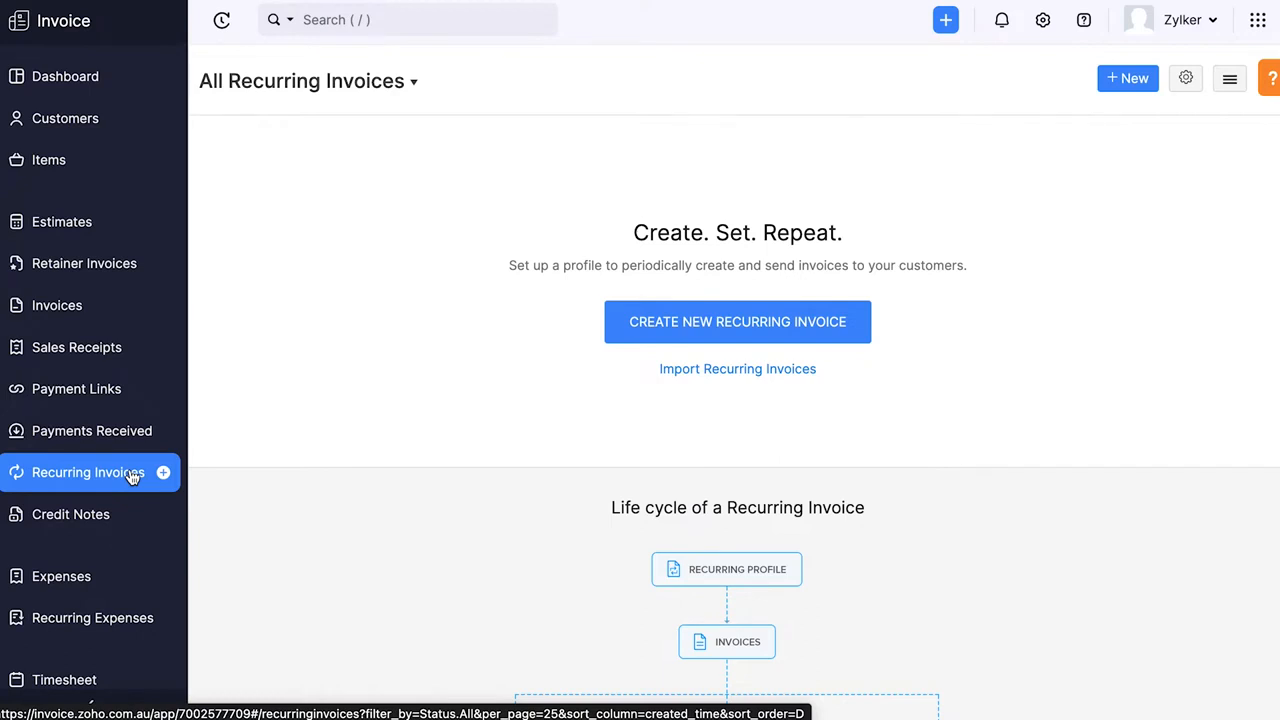
click(126, 516)
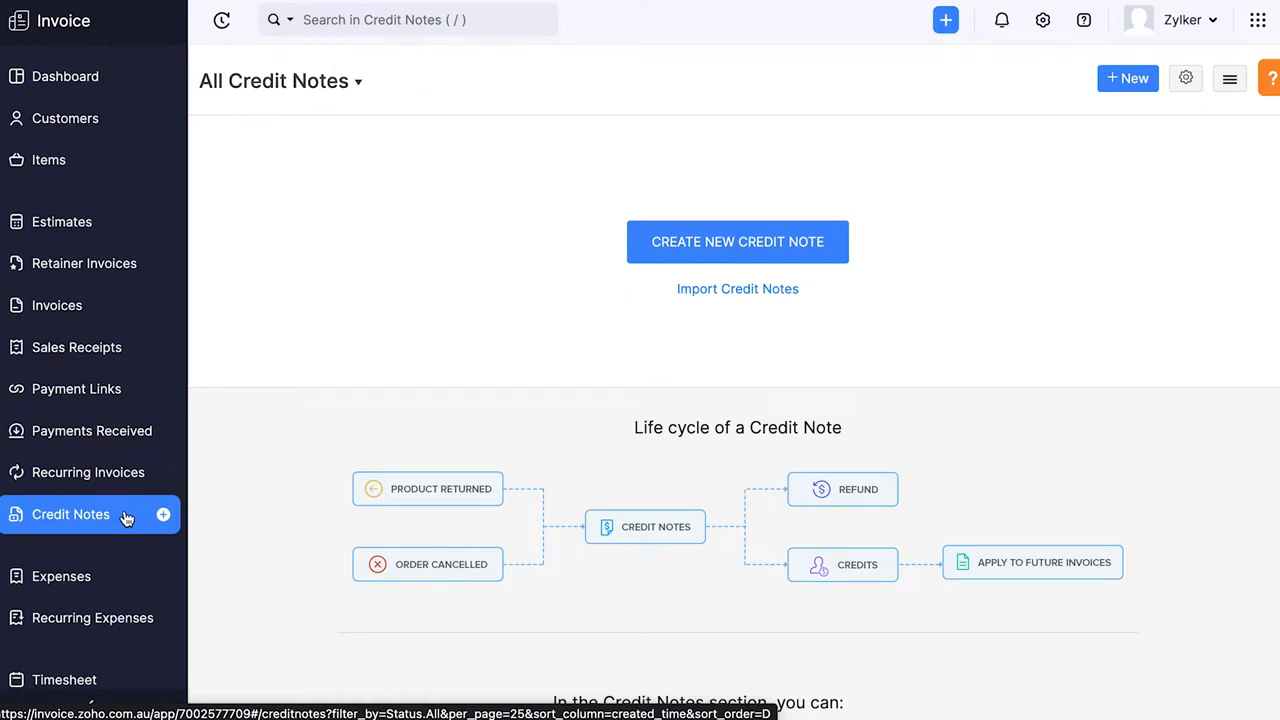
- View the Expenses, Recurring Expenses, Timesheet and Reports modules
click(120, 581)
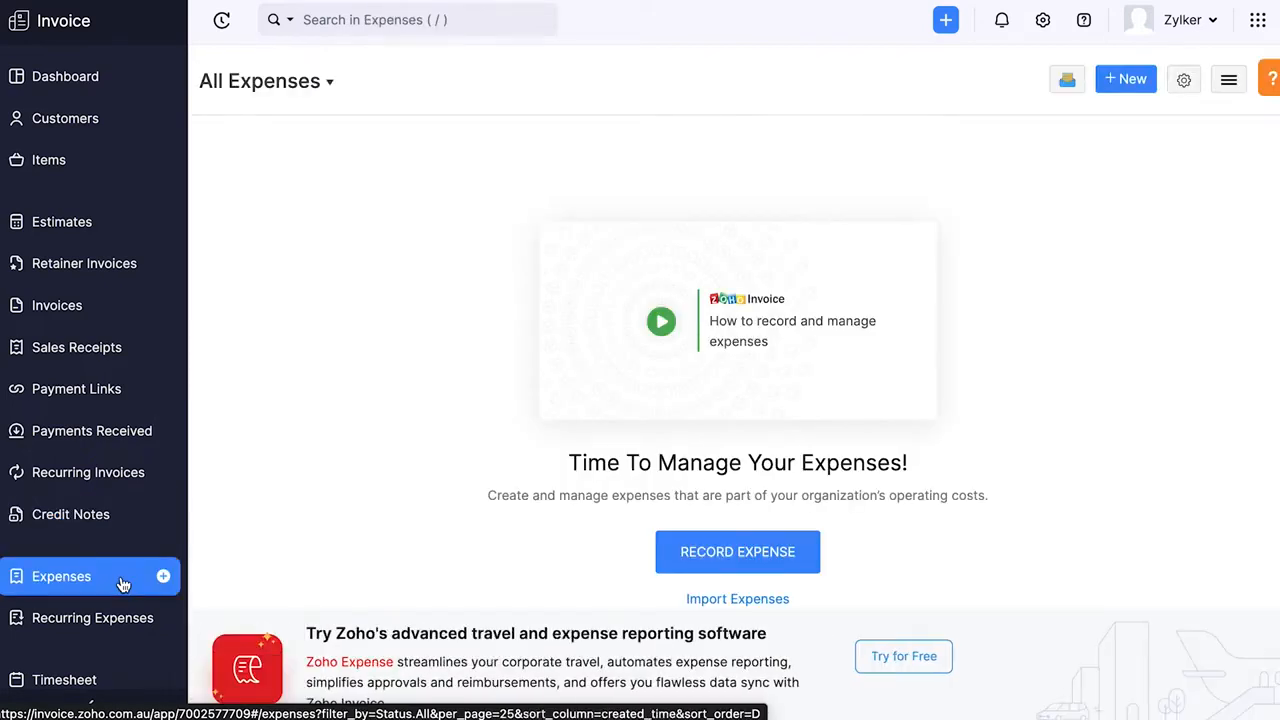
click(124, 620)
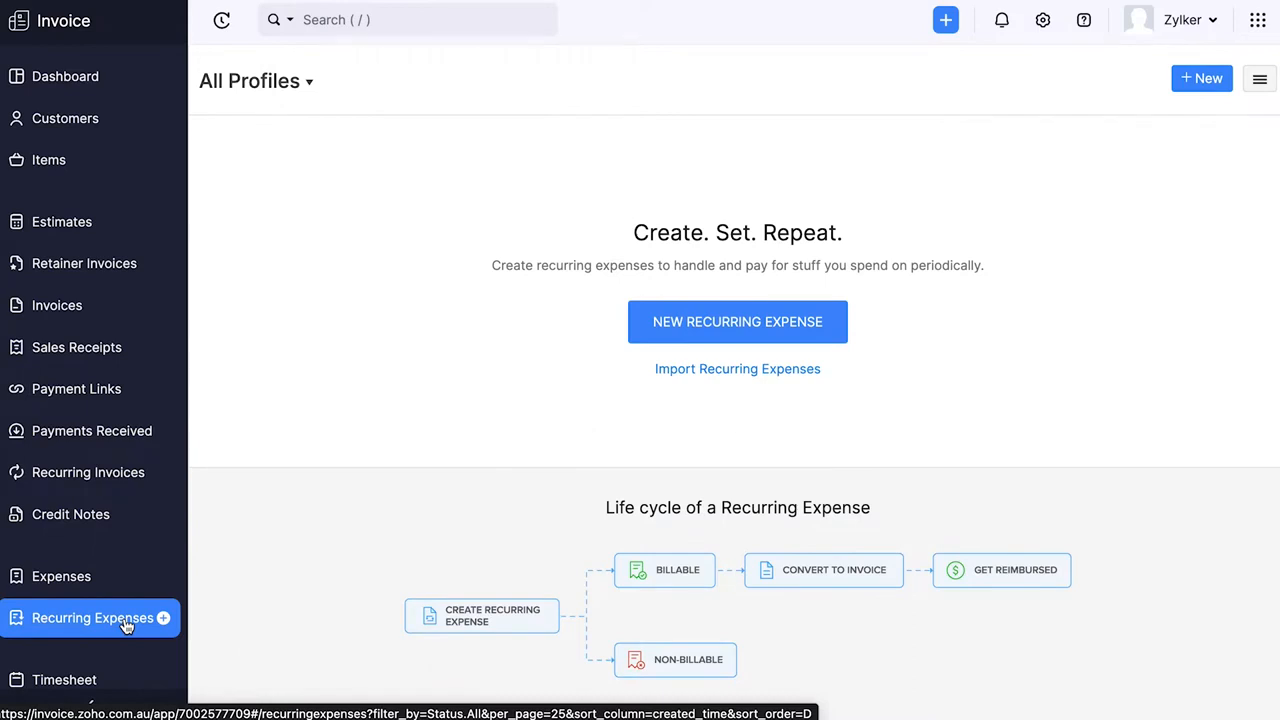
scroll(125, 620, down, 2)
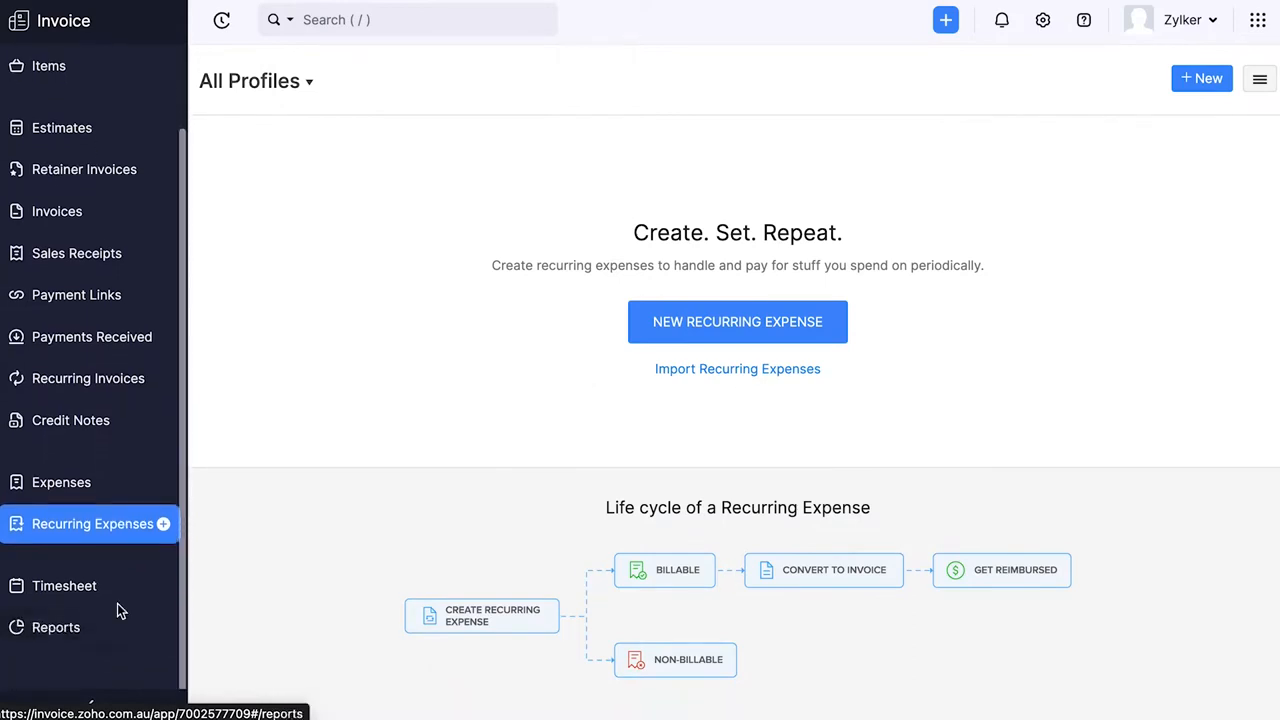
click(115, 598)
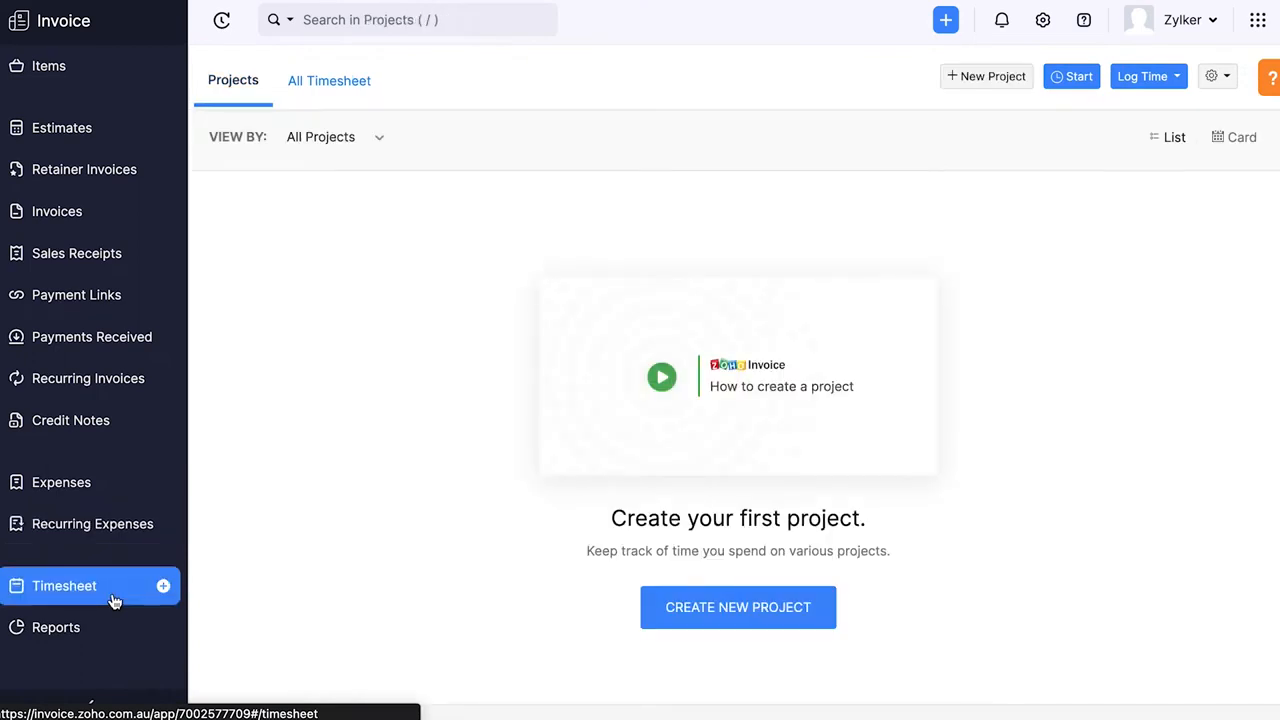
click(105, 638)
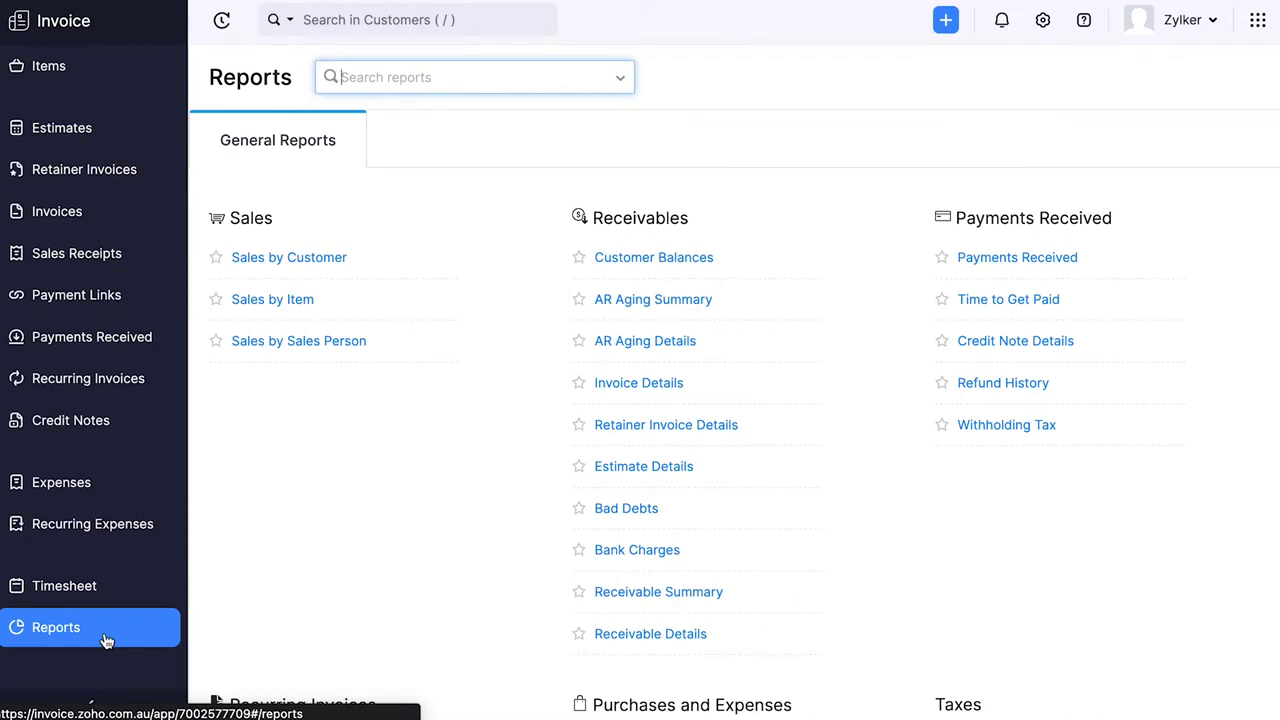
- Open the Sales by Customer report and look through its available export formats
click(291, 259)
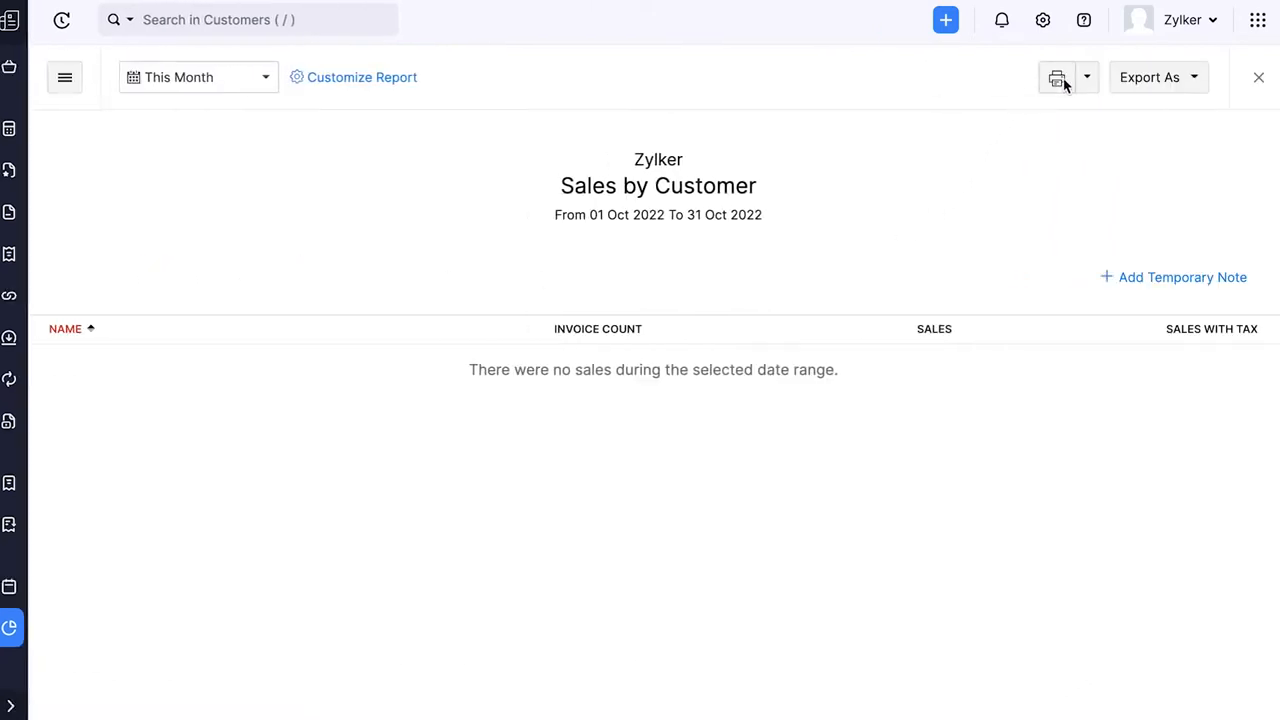
click(1192, 86)
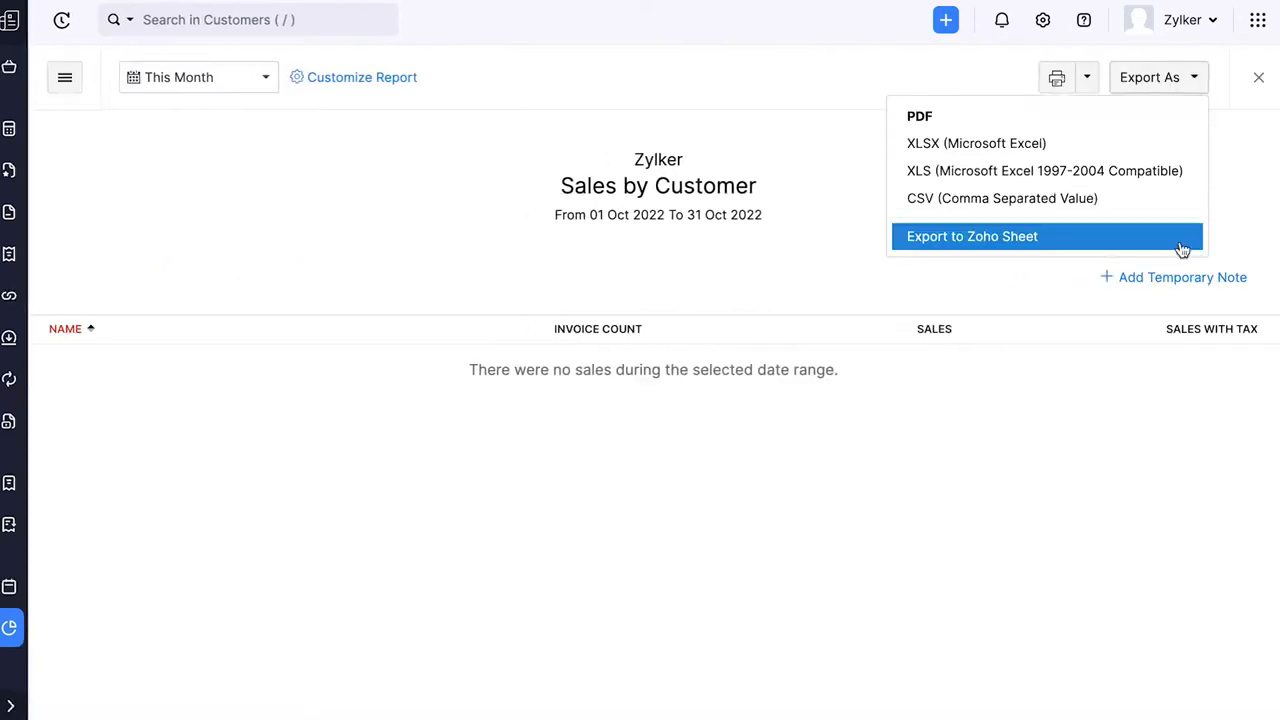
click(491, 251)
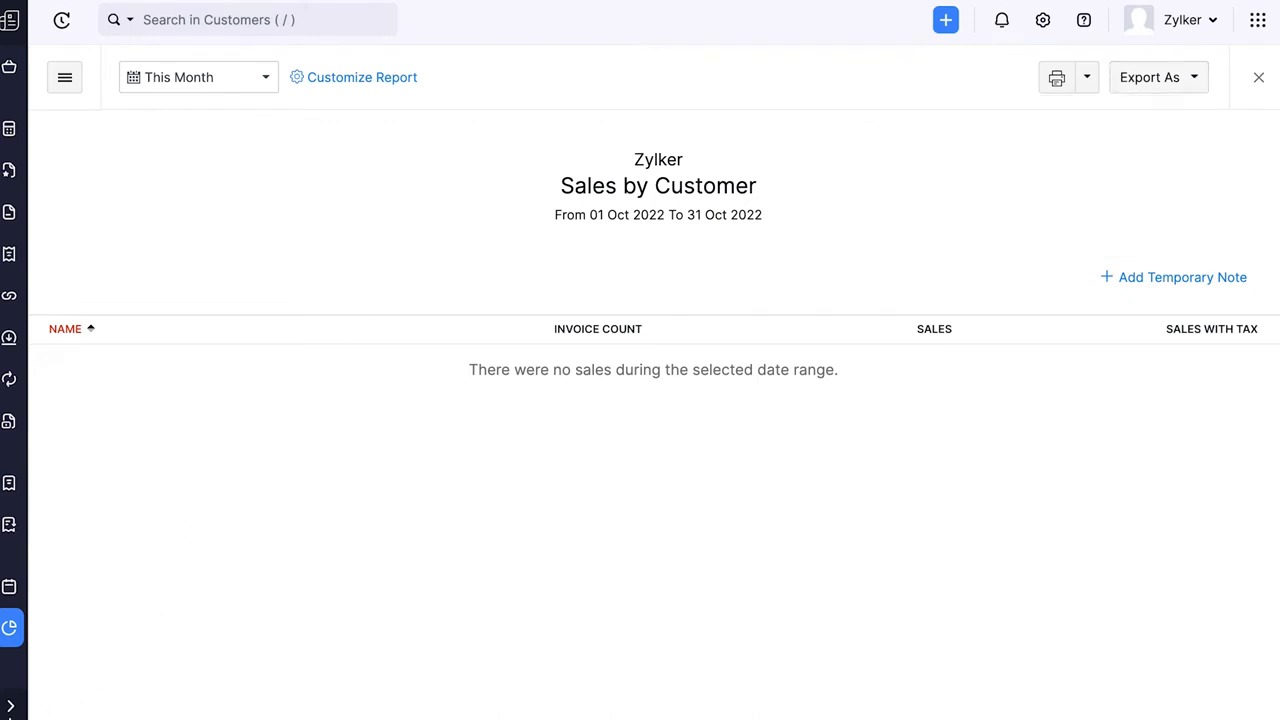
- Expand the collapsed navigation and return to the dashboard
click(11, 706)
scroll(80, 163, up, 2)
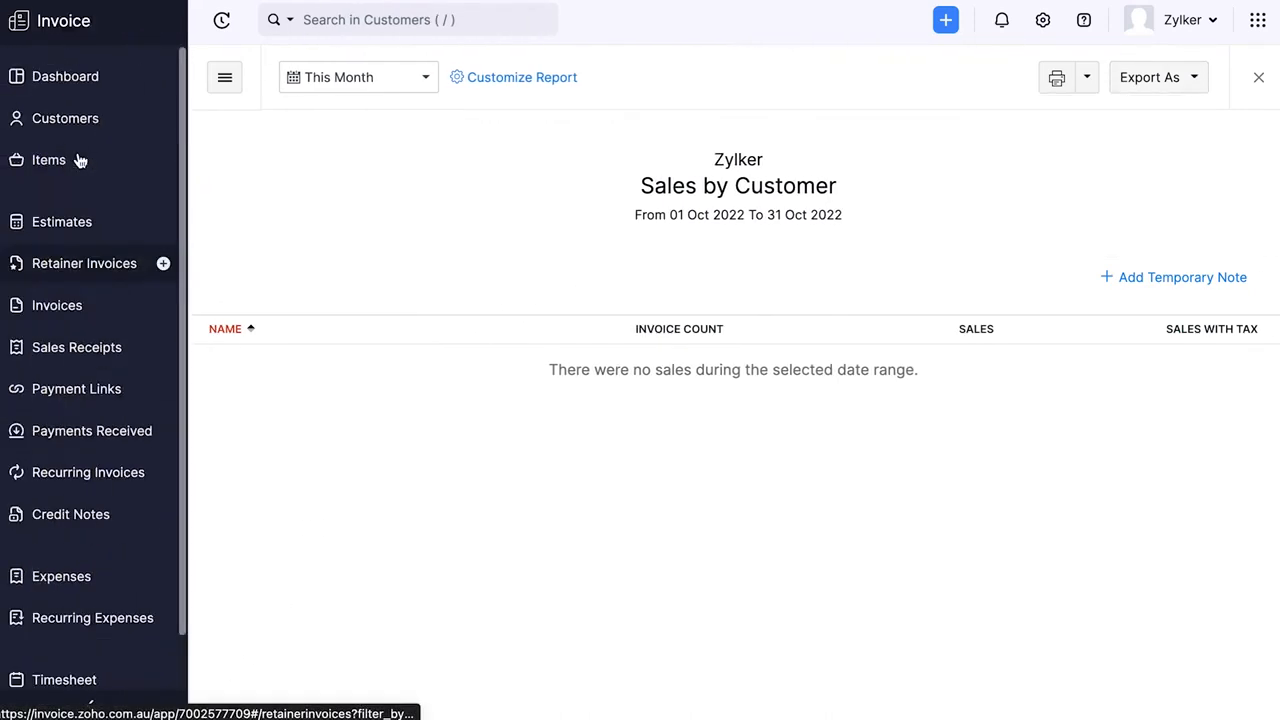
click(63, 88)
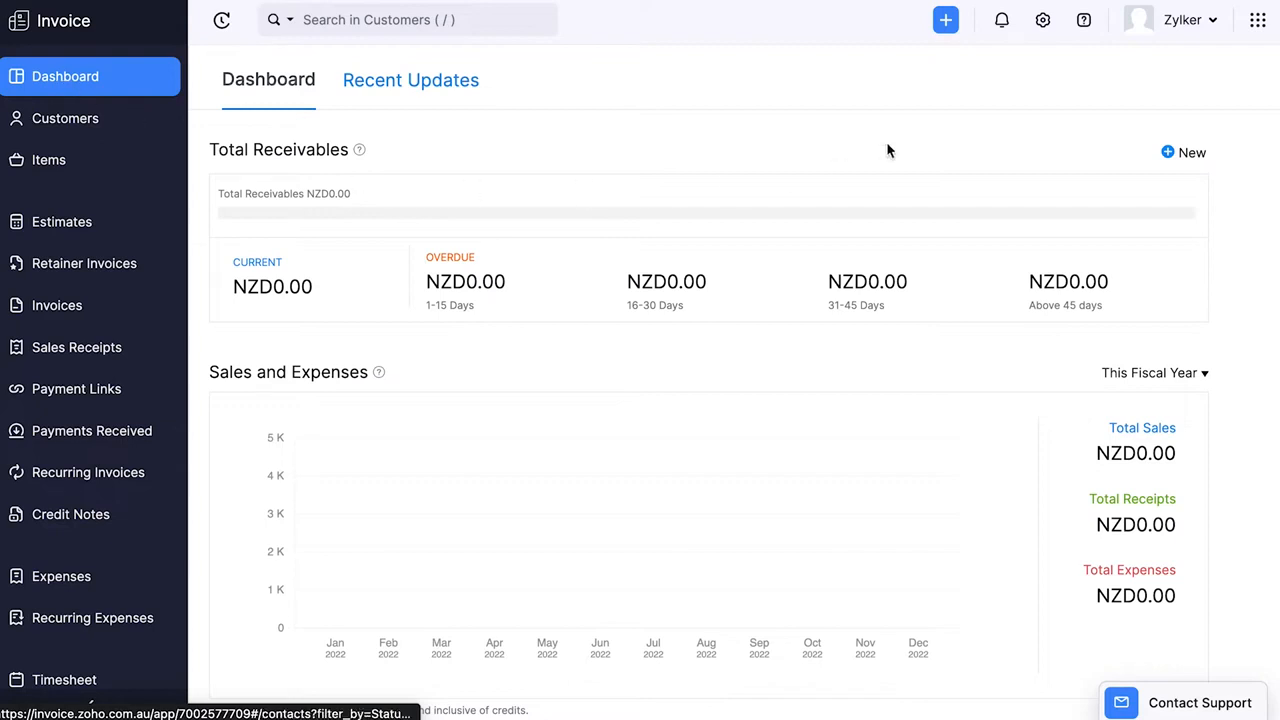
- Set the industry to Consulting in the organization profile and review the remaining profile fields
click(1042, 24)
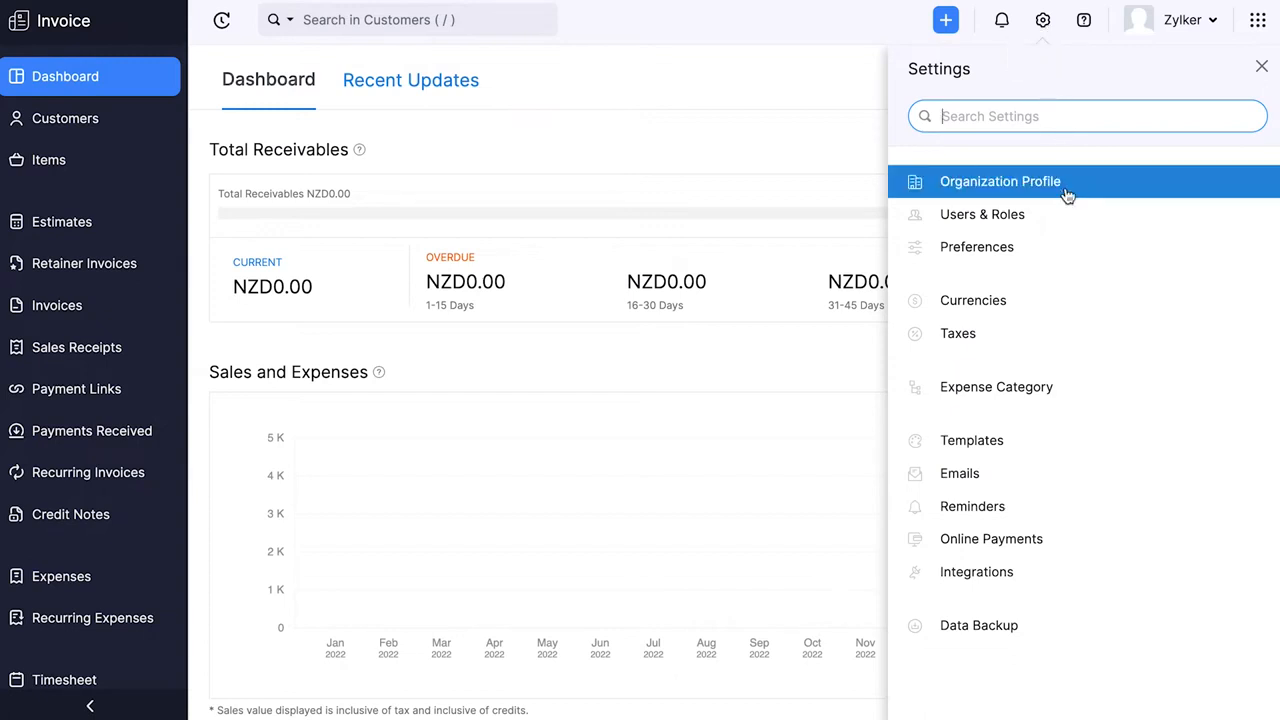
click(1231, 190)
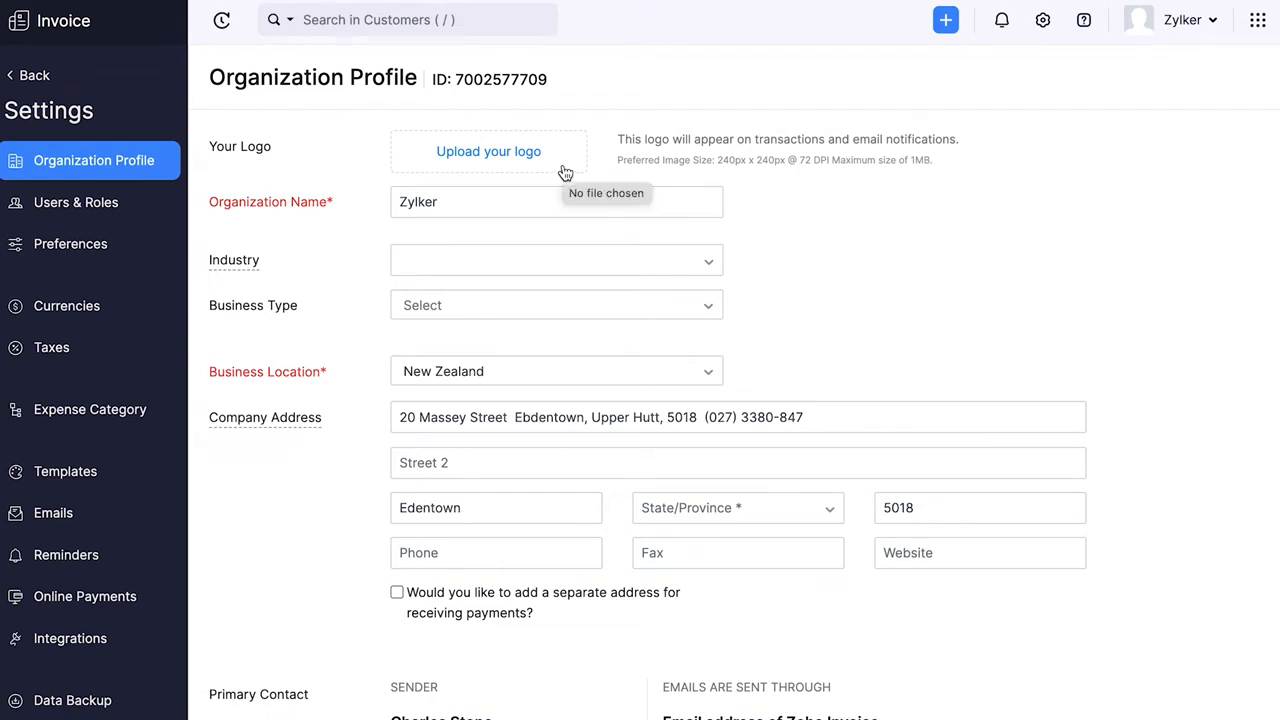
click(498, 266)
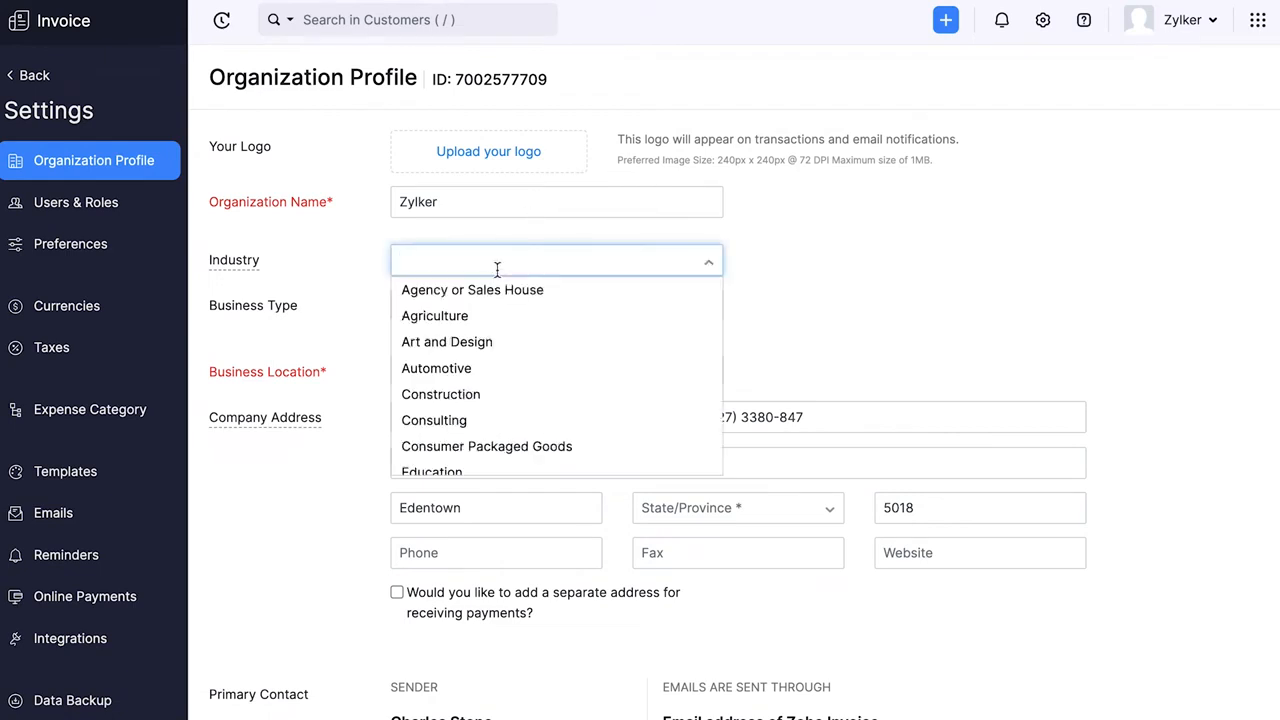
click(474, 420)
scroll(934, 328, down, 4)
scroll(934, 328, down, 2)
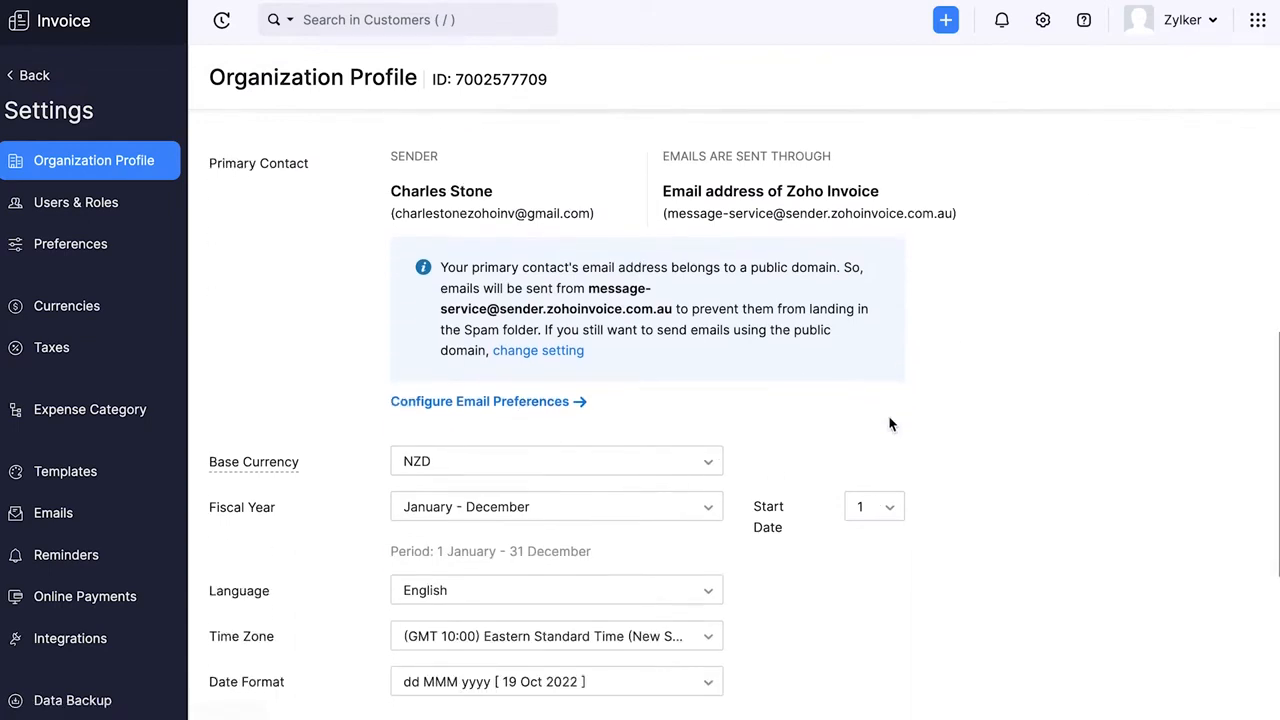
scroll(892, 425, down, 1)
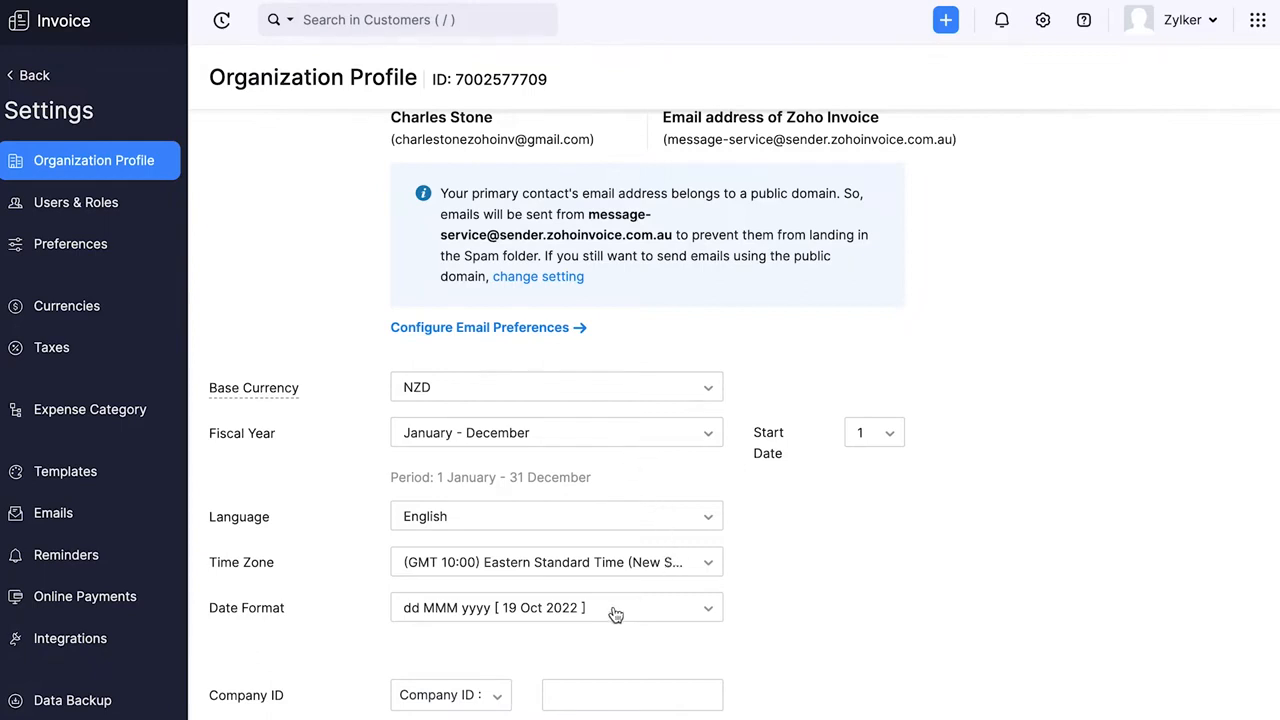
scroll(826, 618, down, 3)
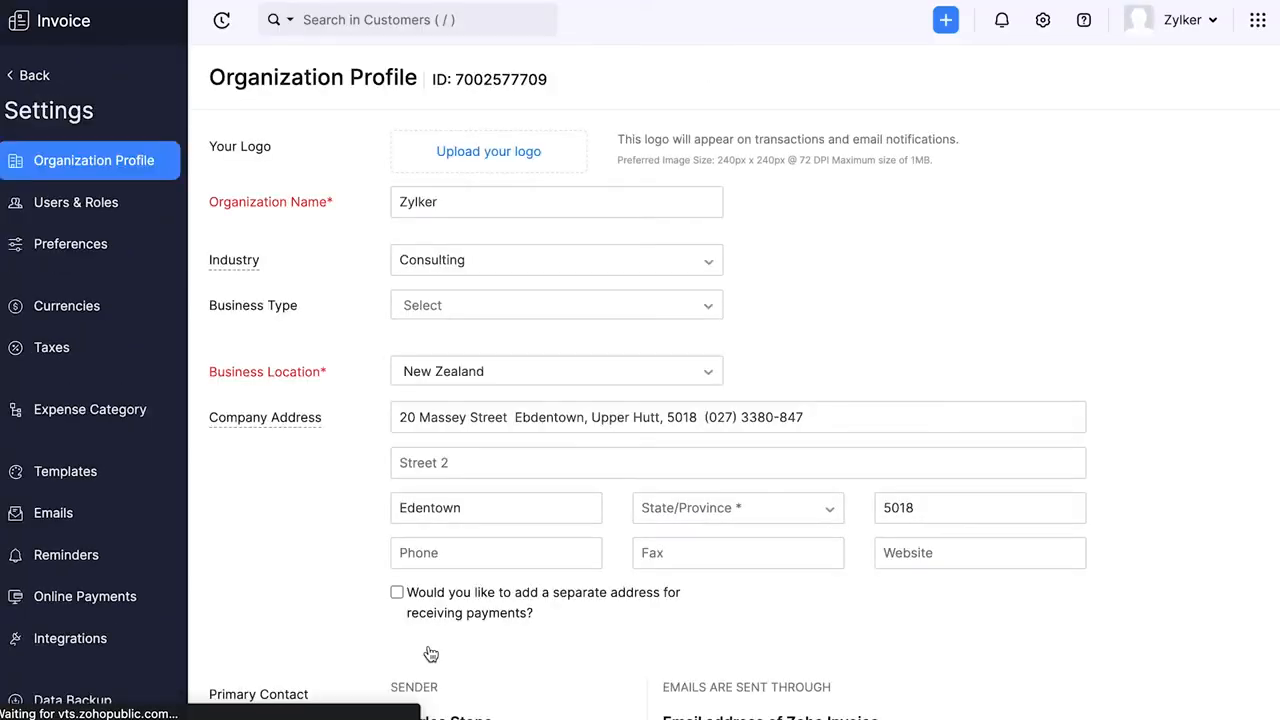
- View the organization's users and the available user roles
click(97, 204)
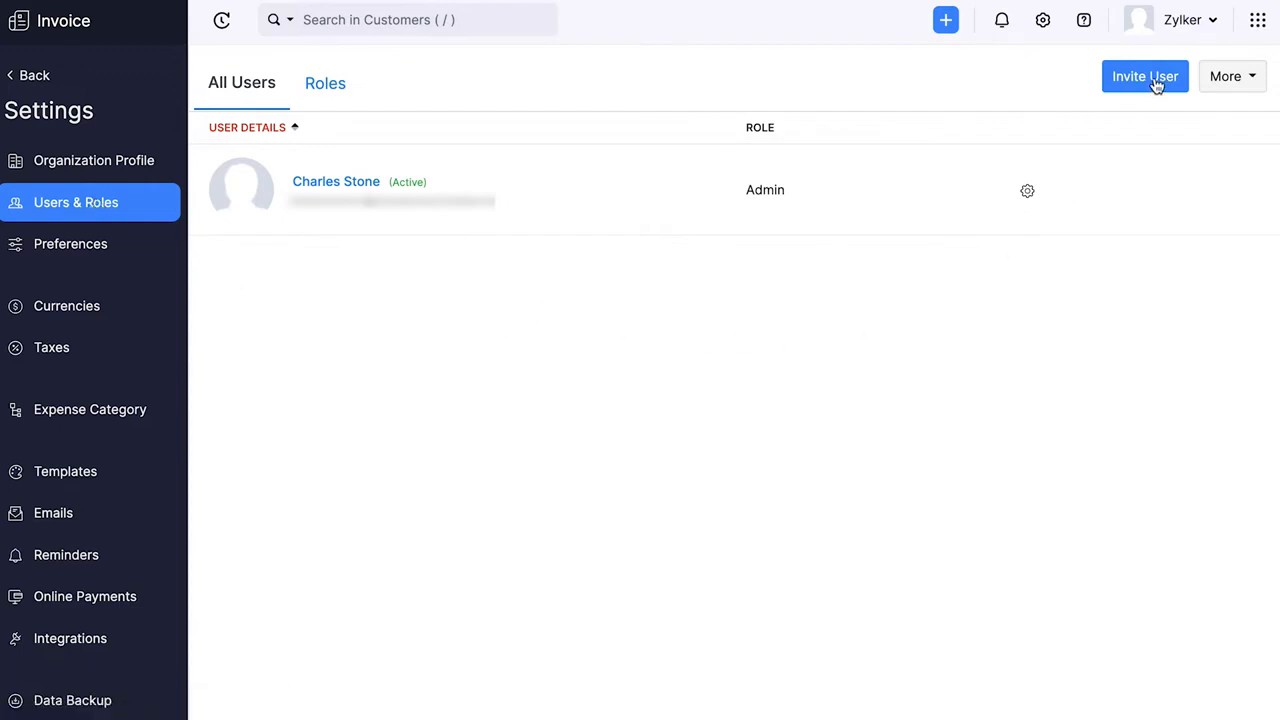
click(331, 86)
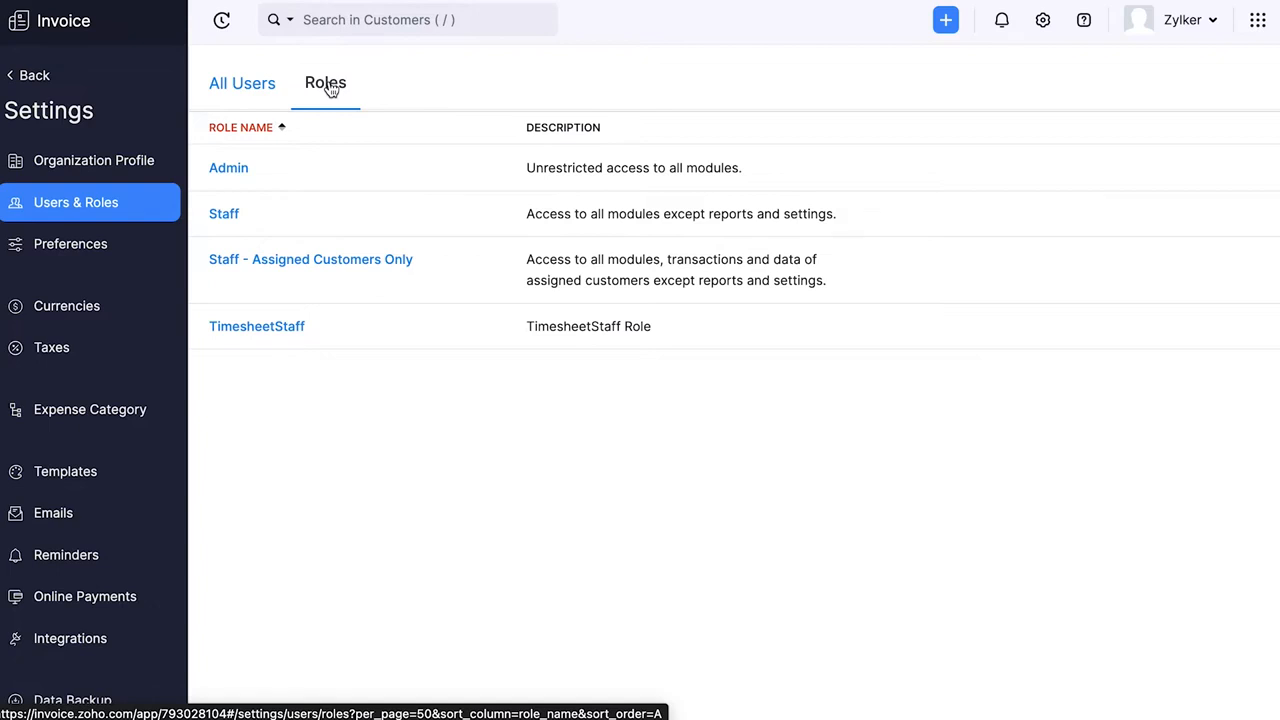
- Review the general preferences and switch the interface theme to Light in the branding preferences
click(115, 248)
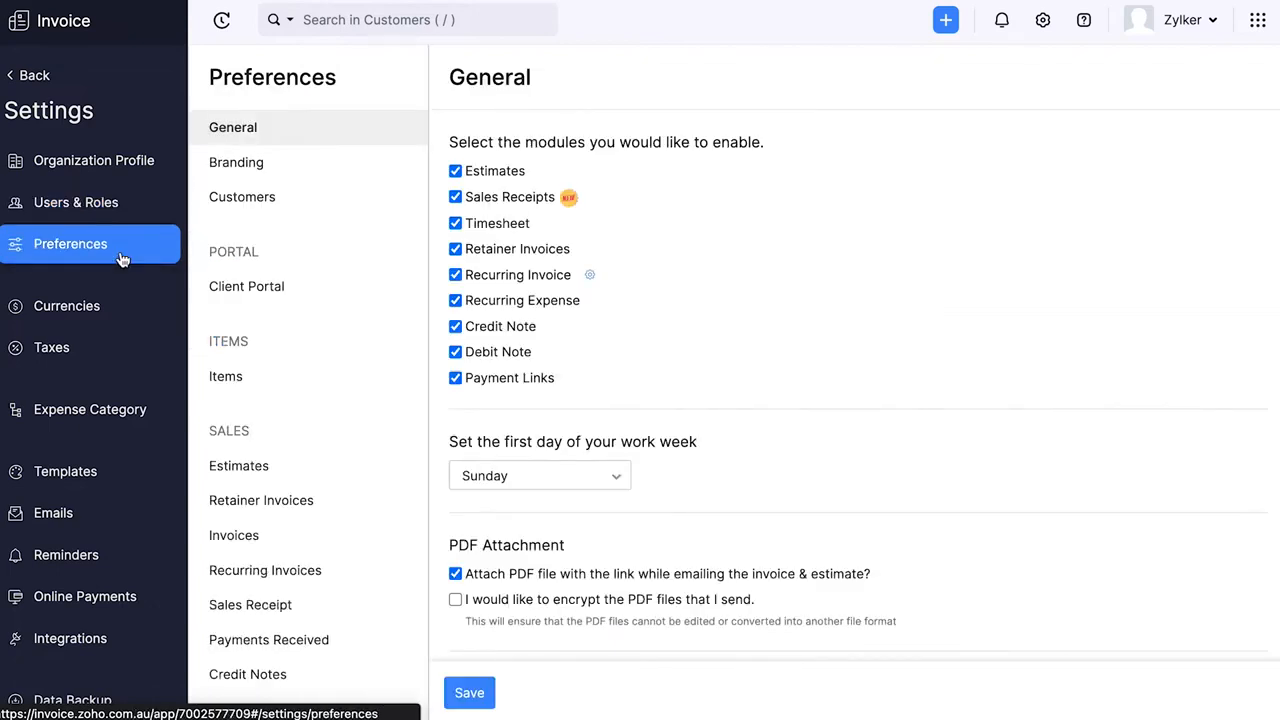
scroll(786, 300, down, 9)
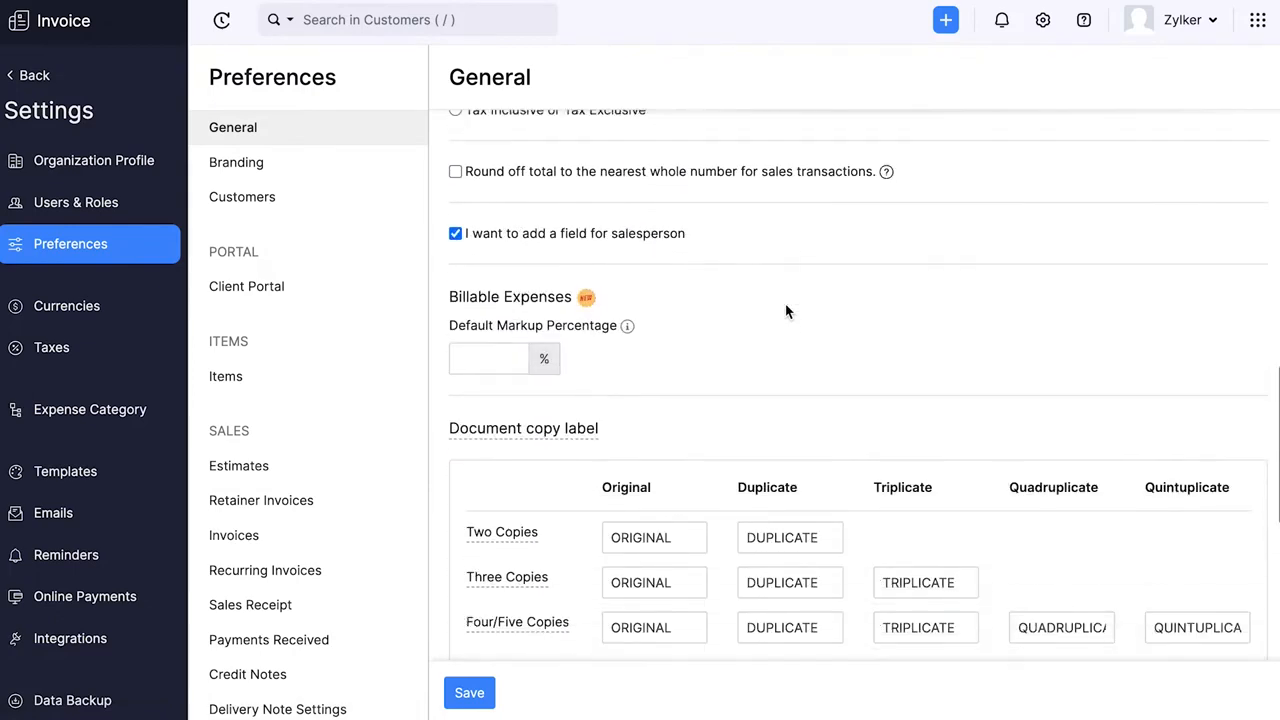
scroll(786, 311, up, 10)
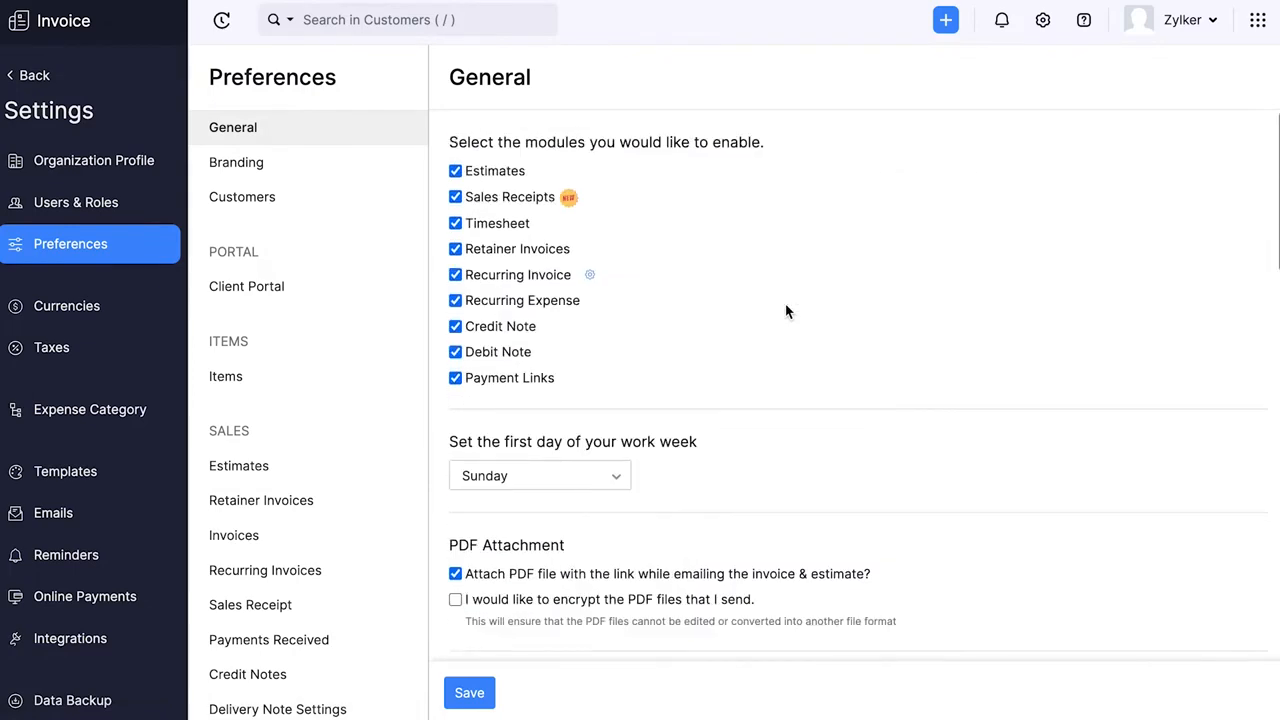
click(258, 166)
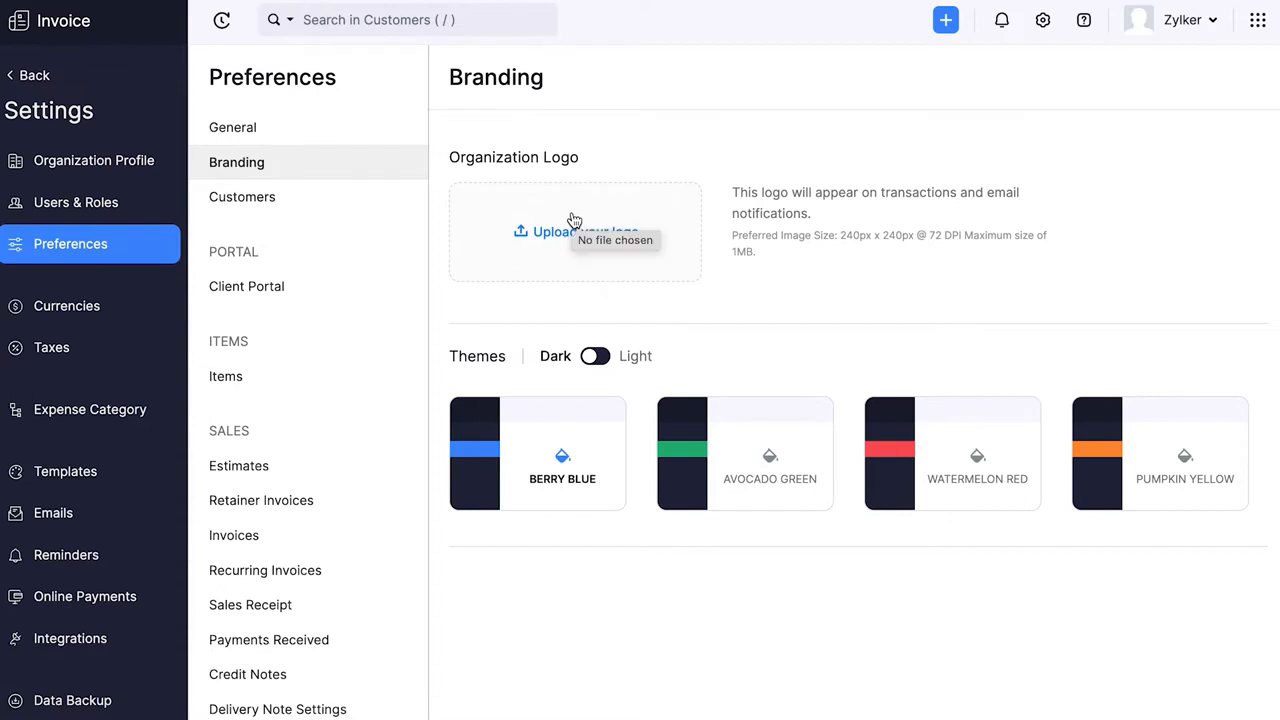
click(598, 358)
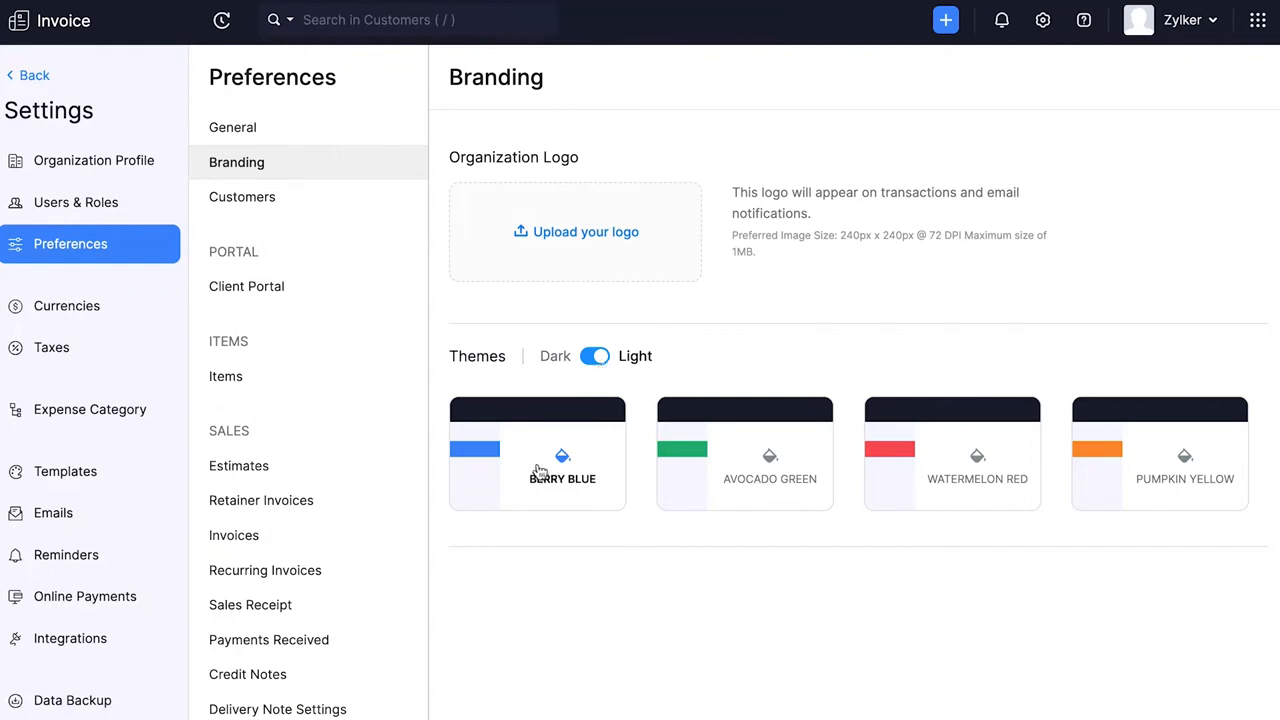
- View the preferences for the Client Portal, Items and Projects
click(282, 292)
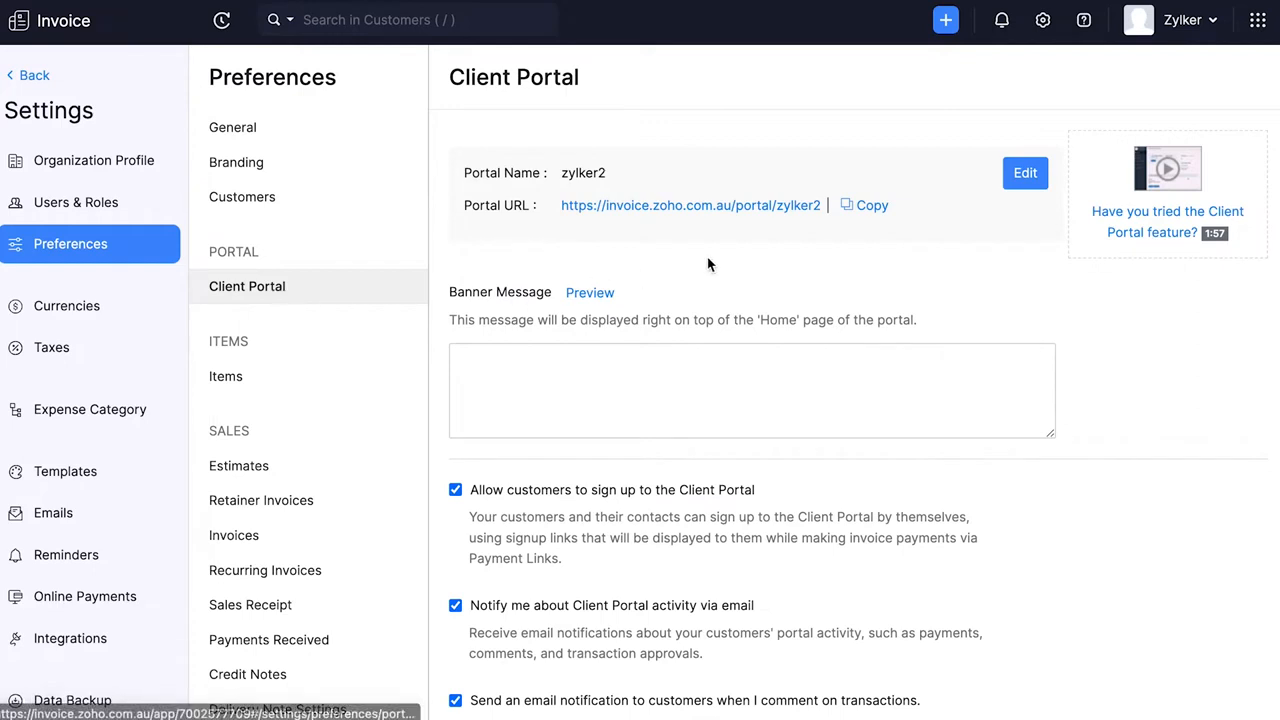
scroll(708, 262, down, 6)
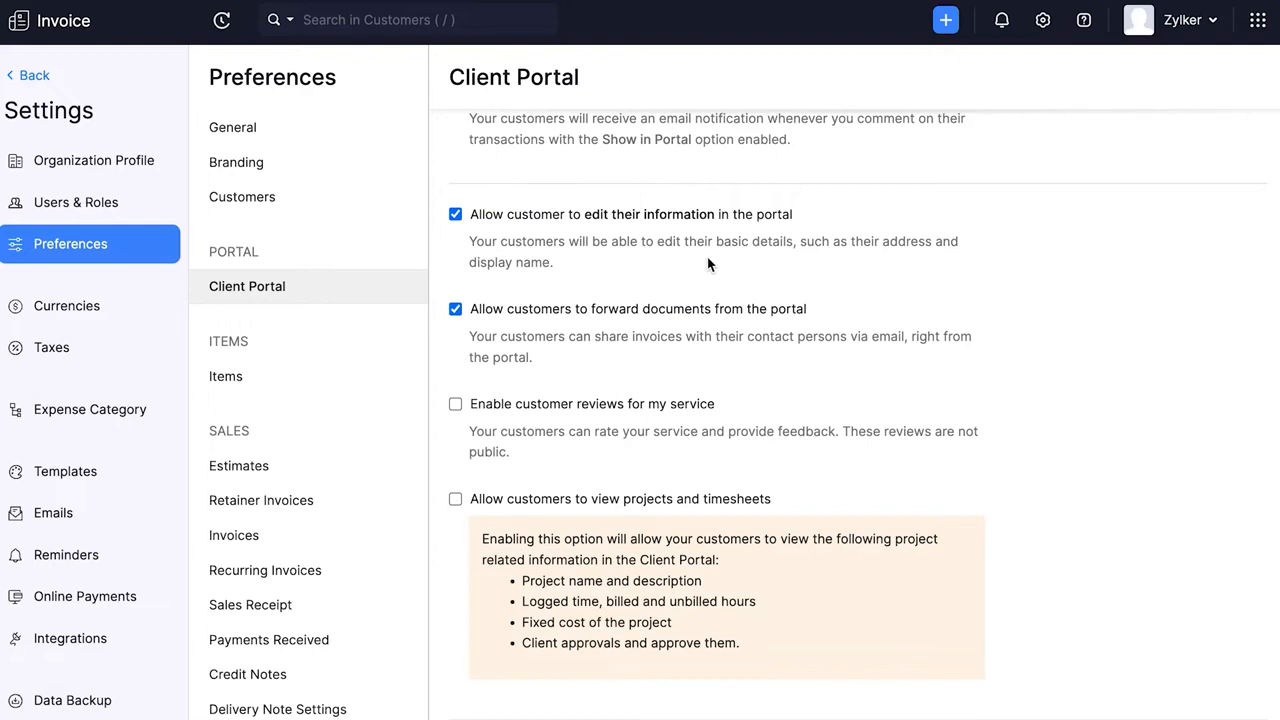
click(245, 380)
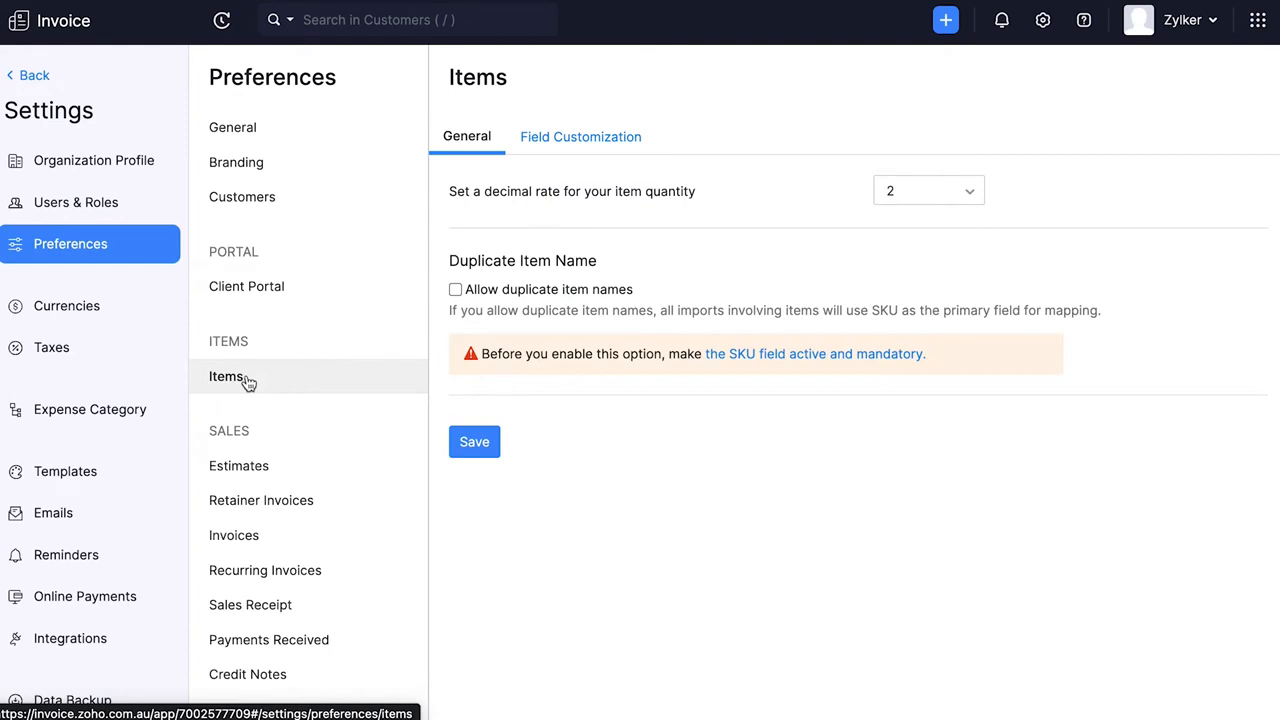
scroll(400, 437, down, 3)
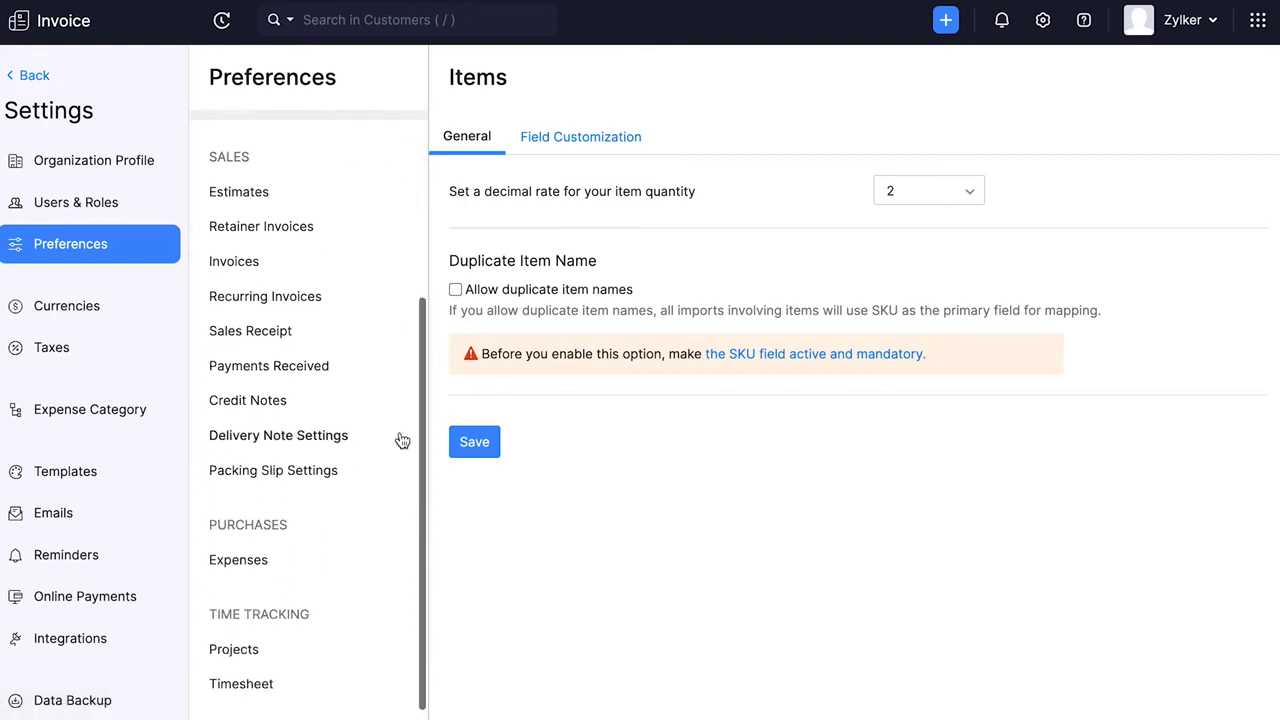
click(248, 651)
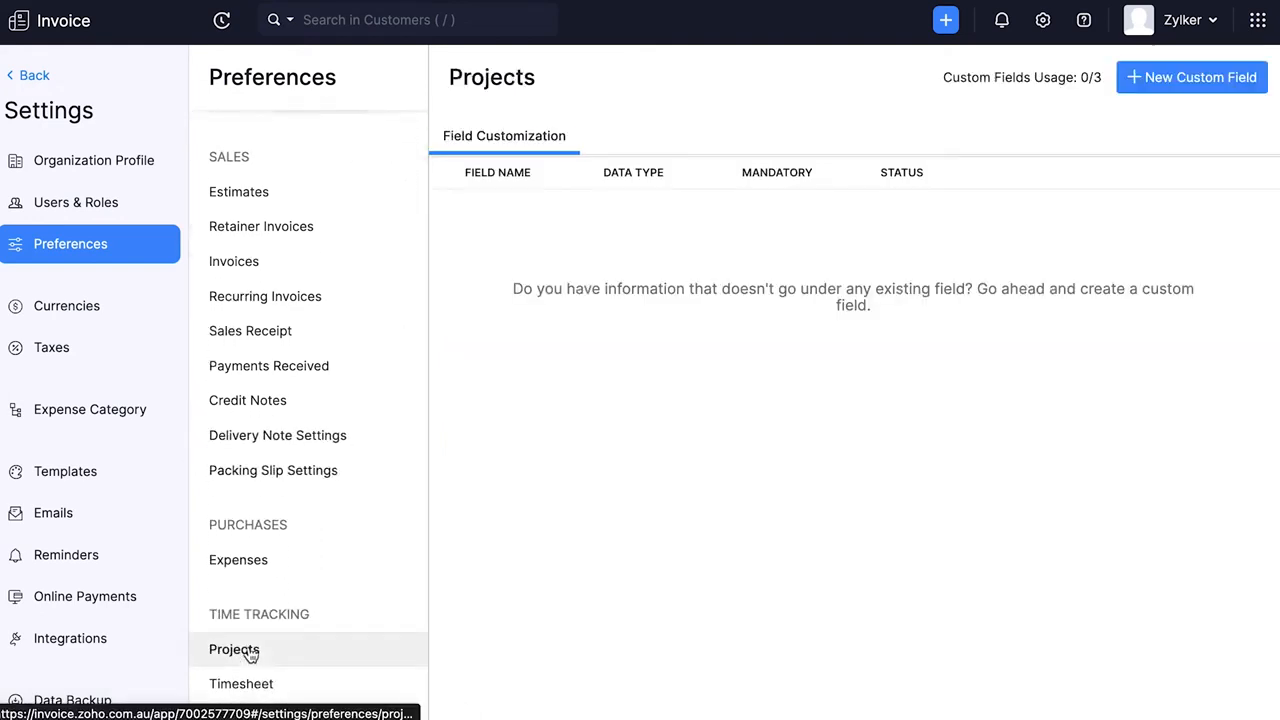
- Examine the currency settings, including the new currency form and the exchange rate import and export options
click(120, 315)
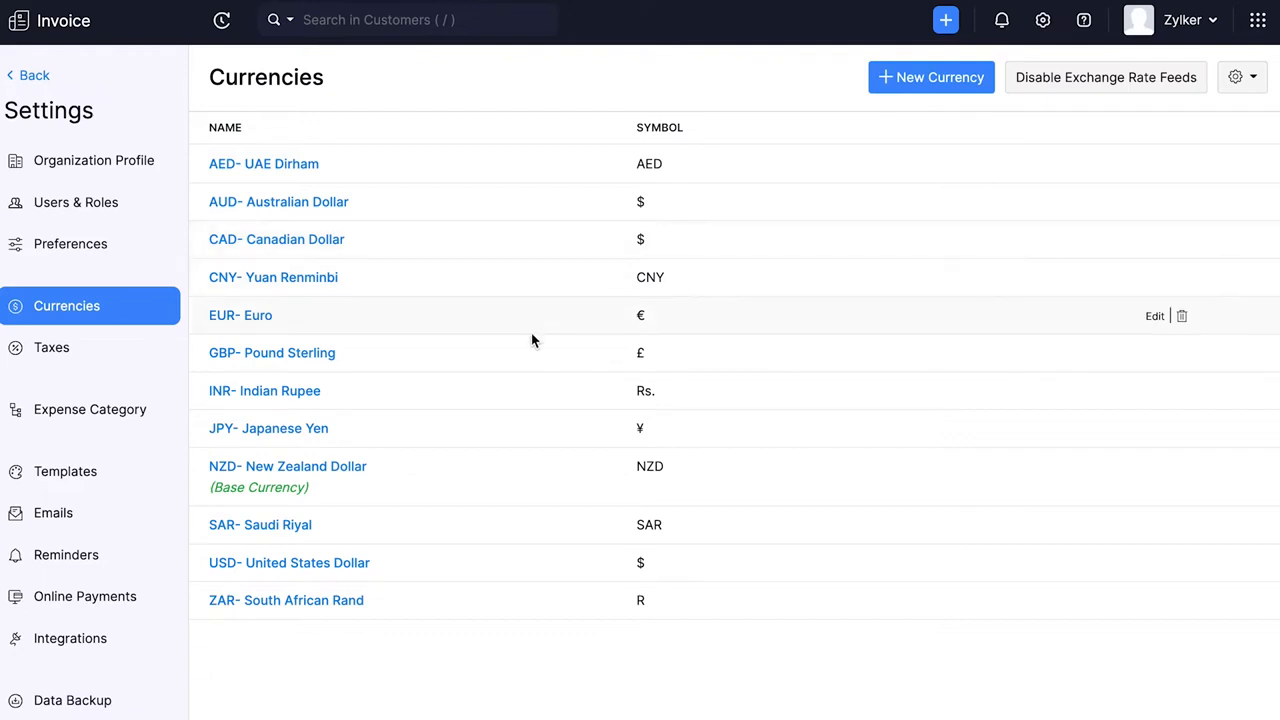
click(923, 80)
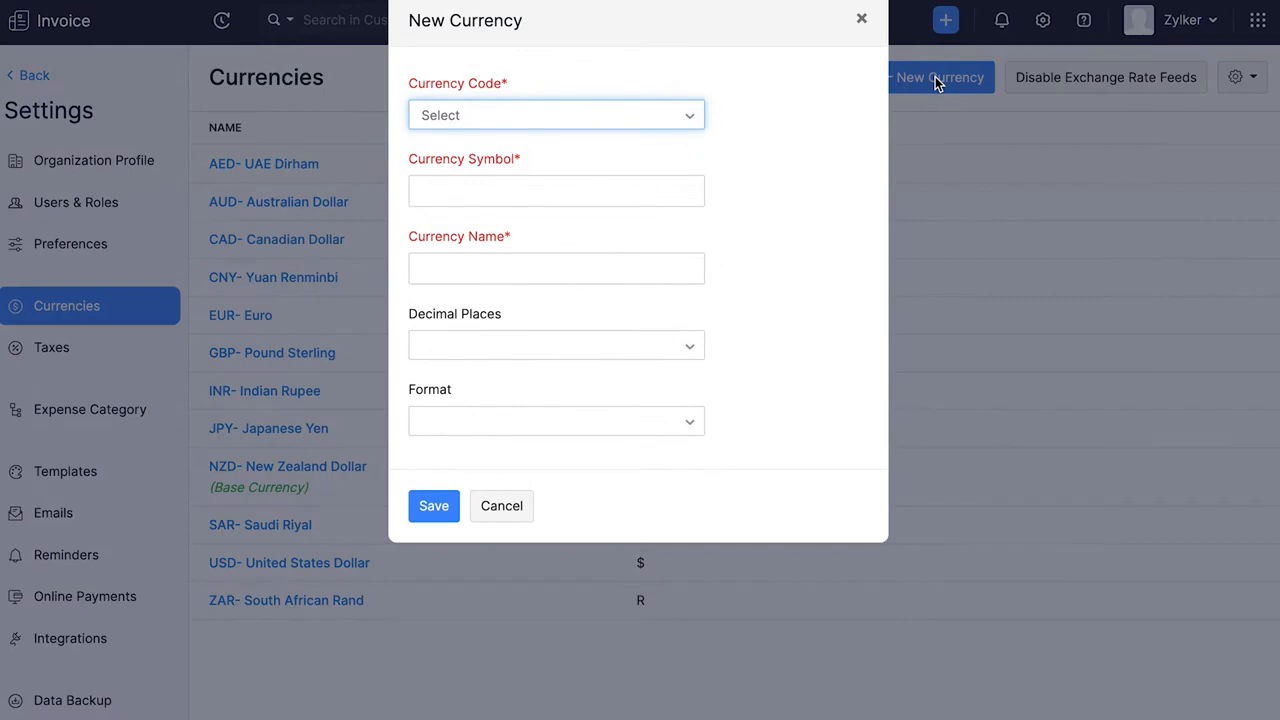
click(860, 24)
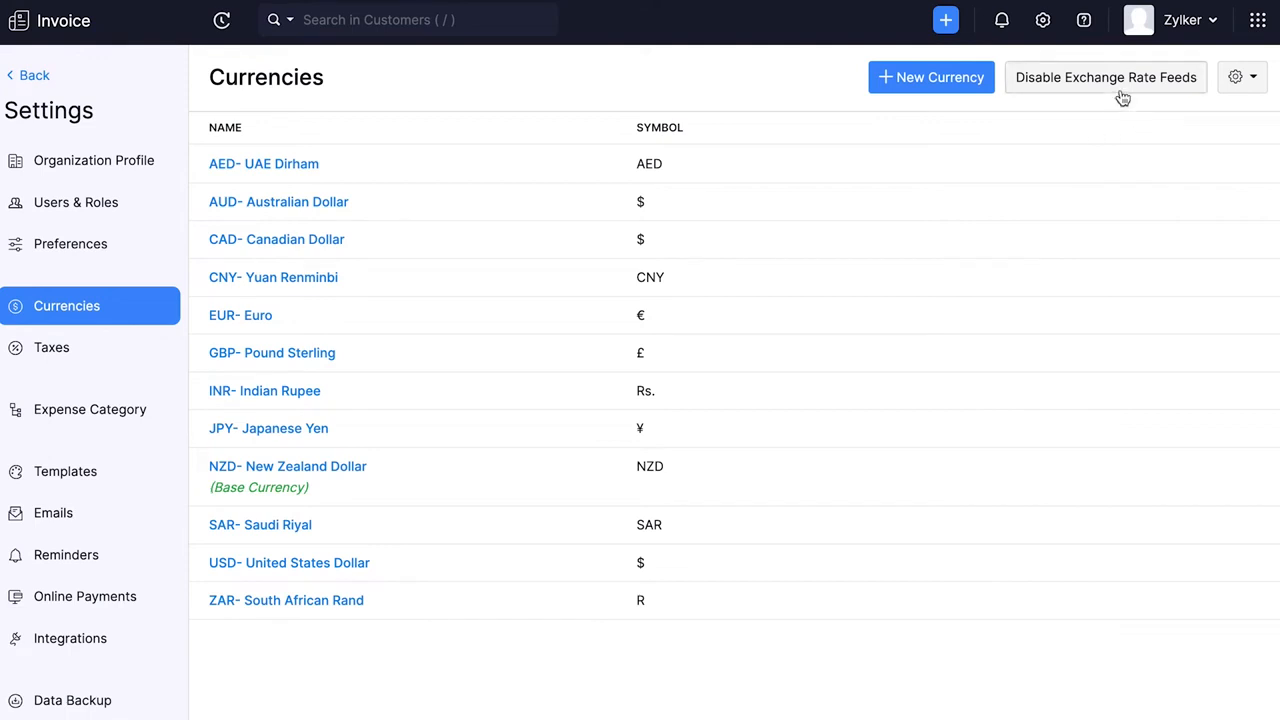
click(1245, 78)
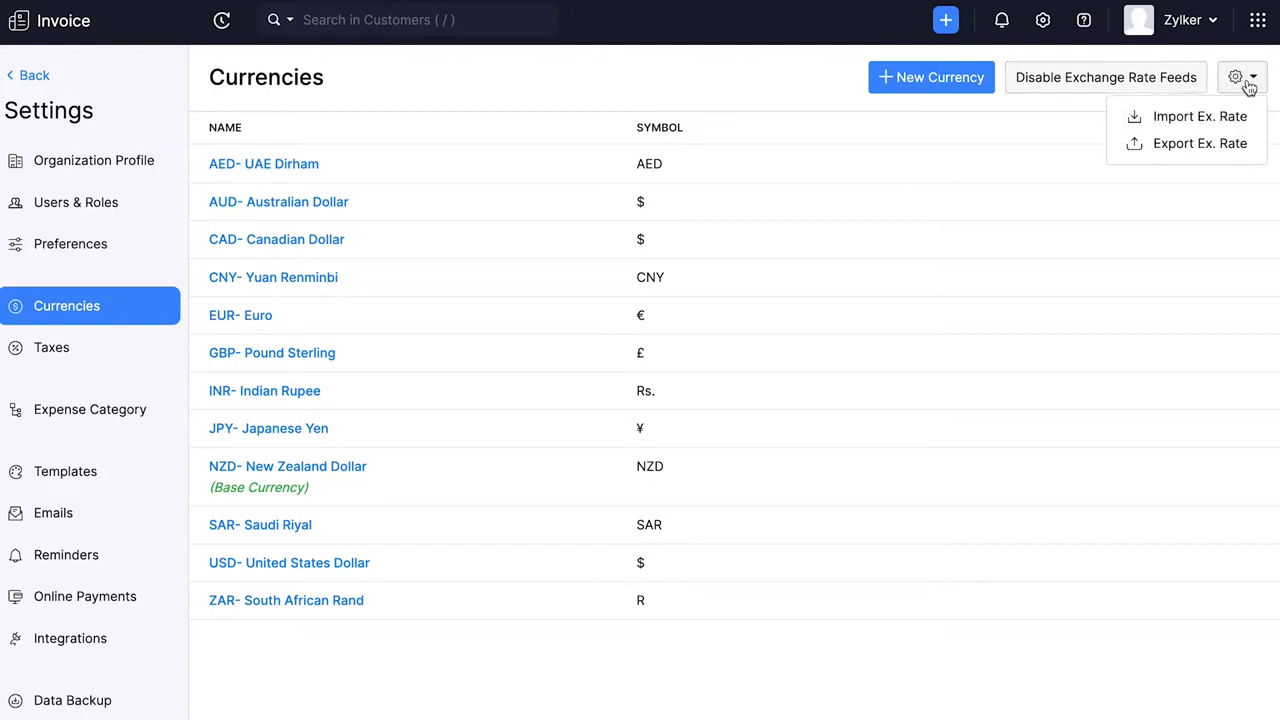
click(1136, 224)
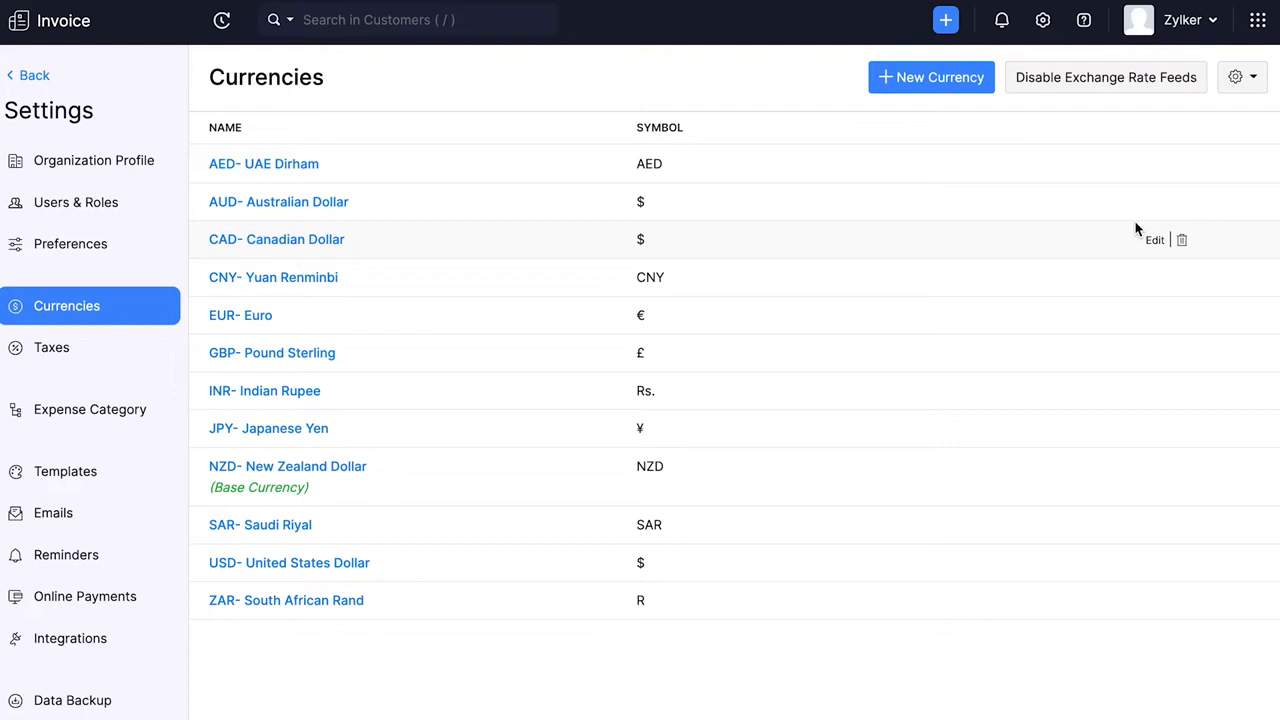
- Create a tax named Standard Tax [10%] with a rate of 10%
click(138, 360)
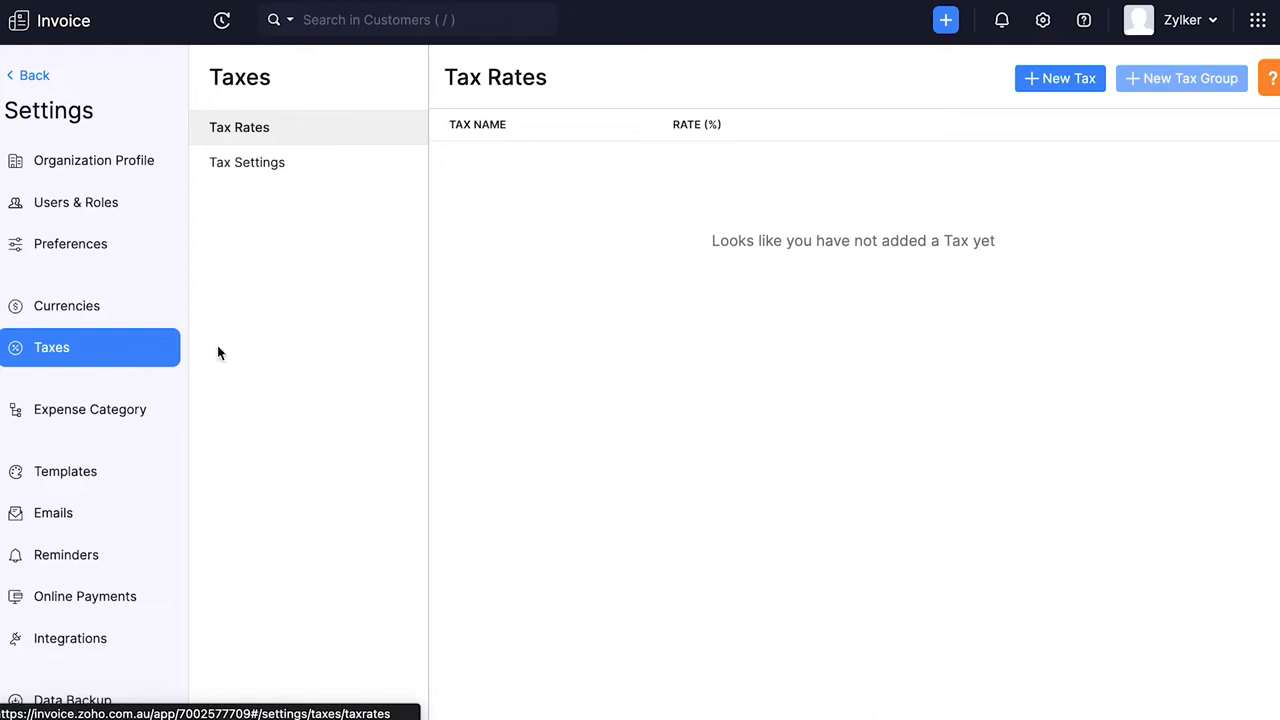
click(1063, 84)
text(Standard Tax [10%])
key(Tab)
text(10)
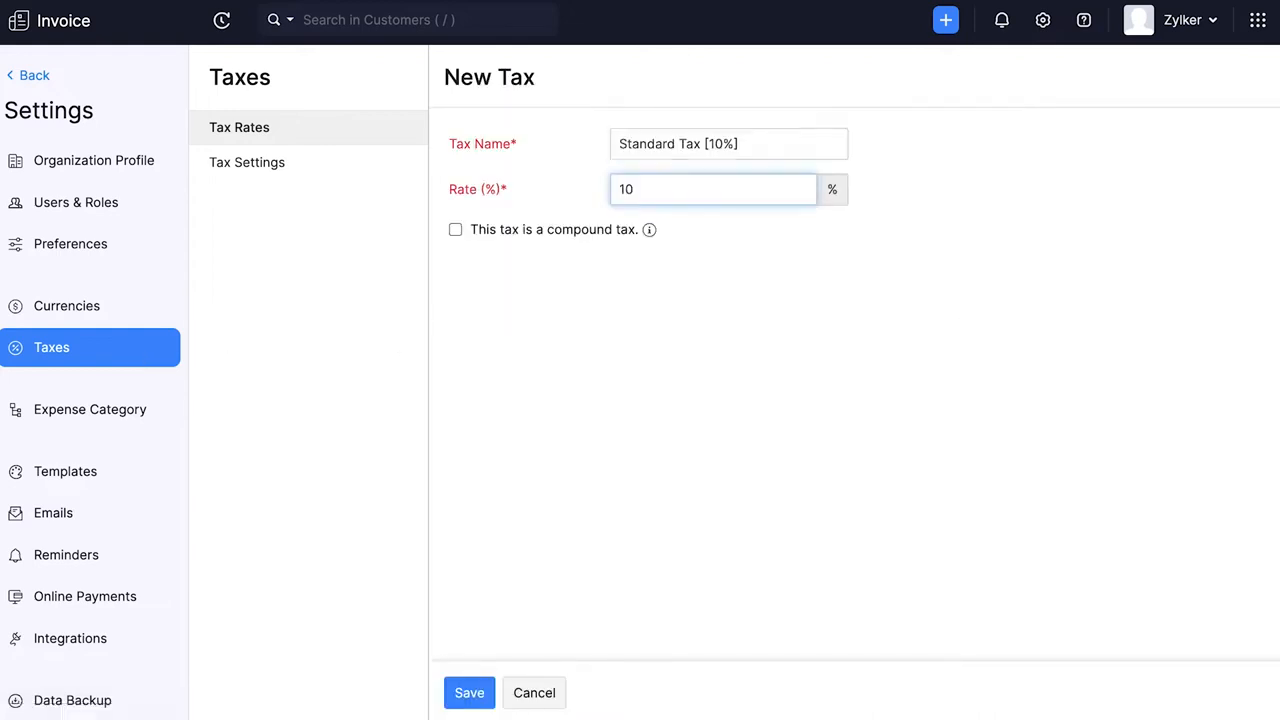
click(480, 690)
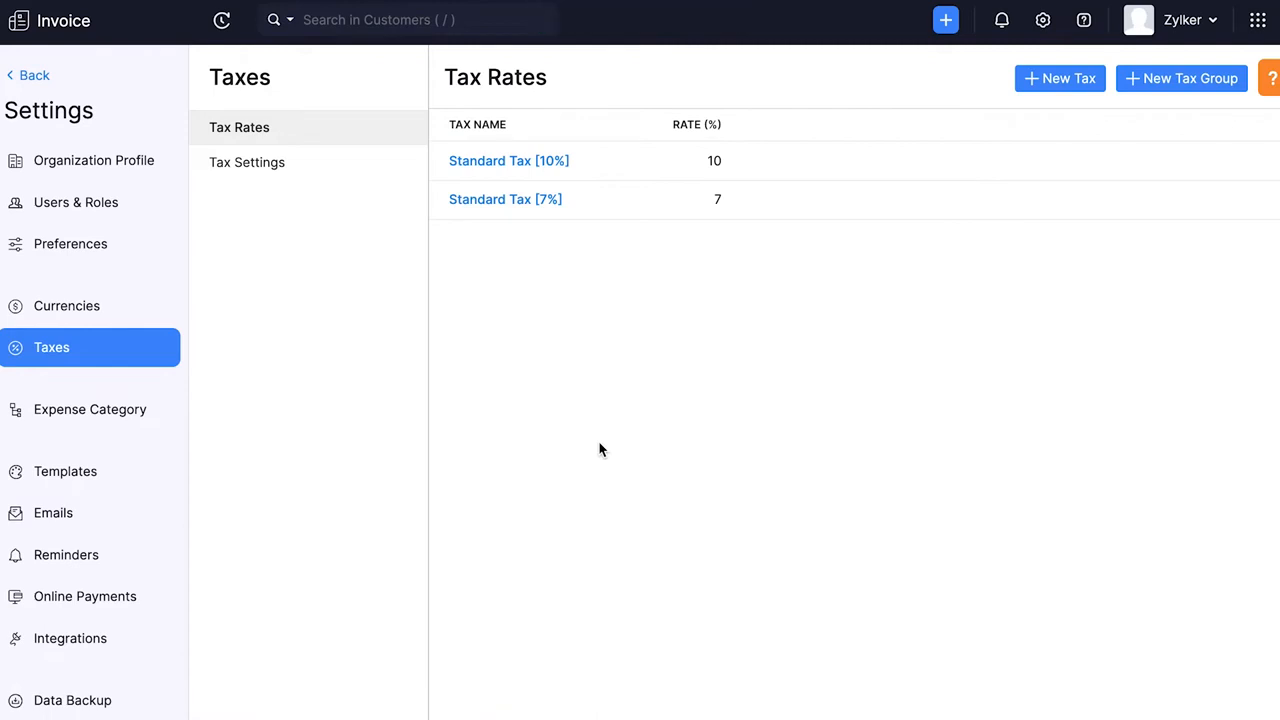
- View the form for a new tax group and look through the expense categories
click(1165, 77)
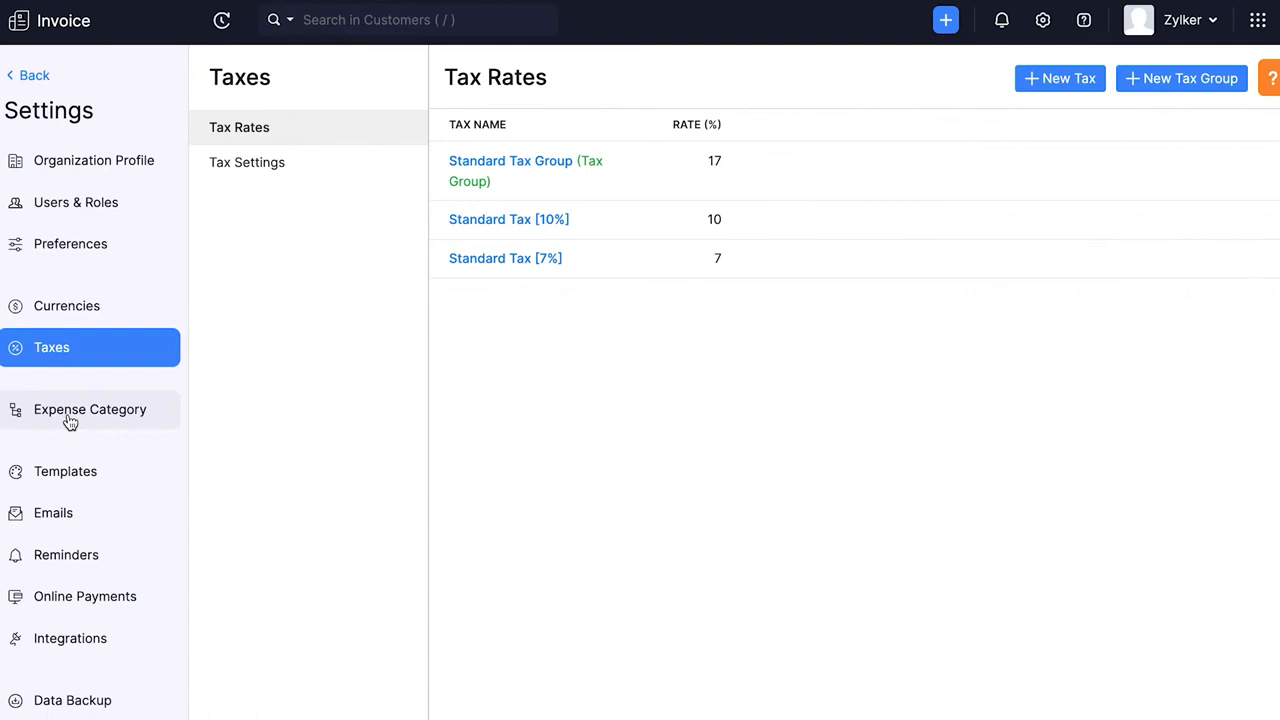
click(69, 420)
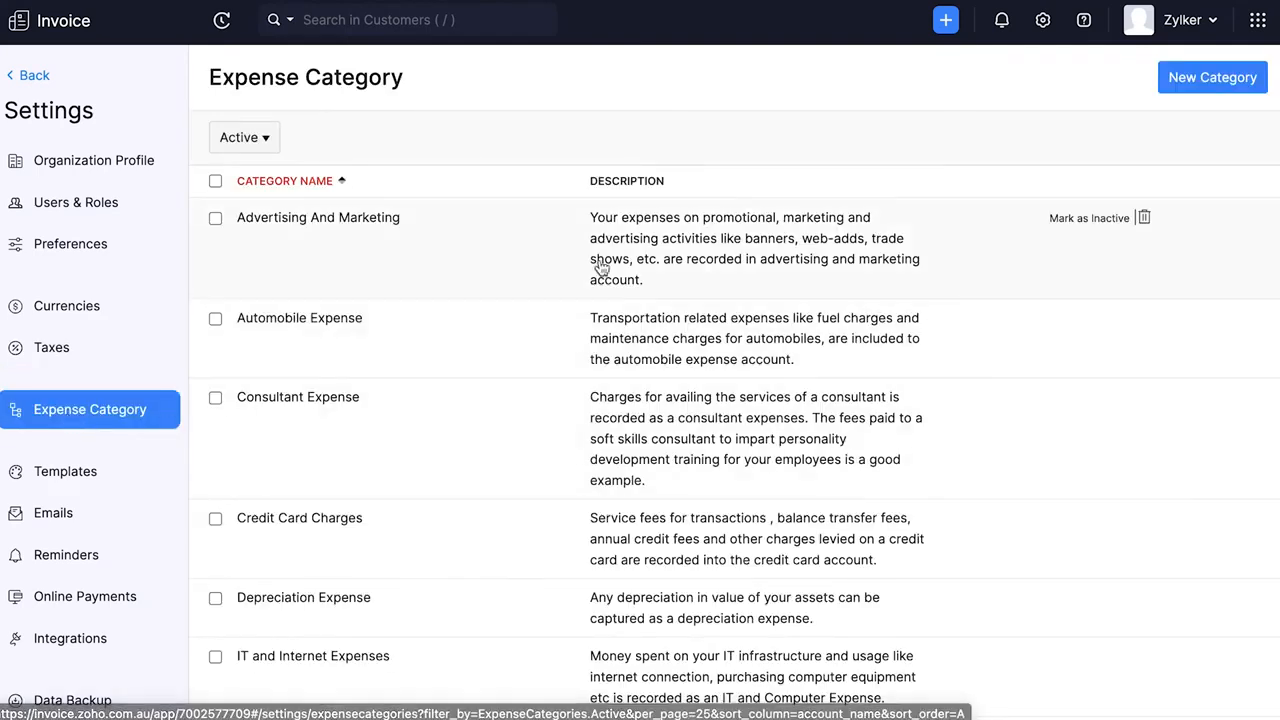
scroll(597, 270, down, 10)
scroll(600, 268, up, 10)
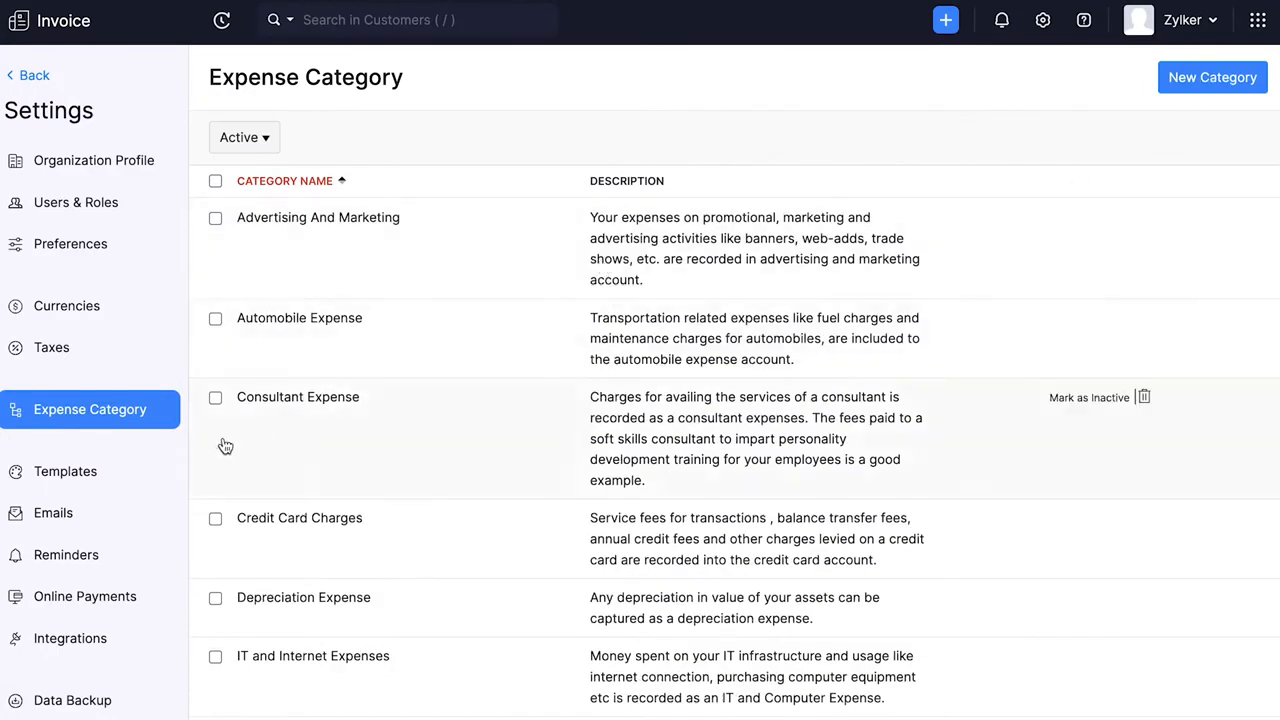
- View the invoice templates, email notifications, reminders and online payment gateway settings
click(108, 476)
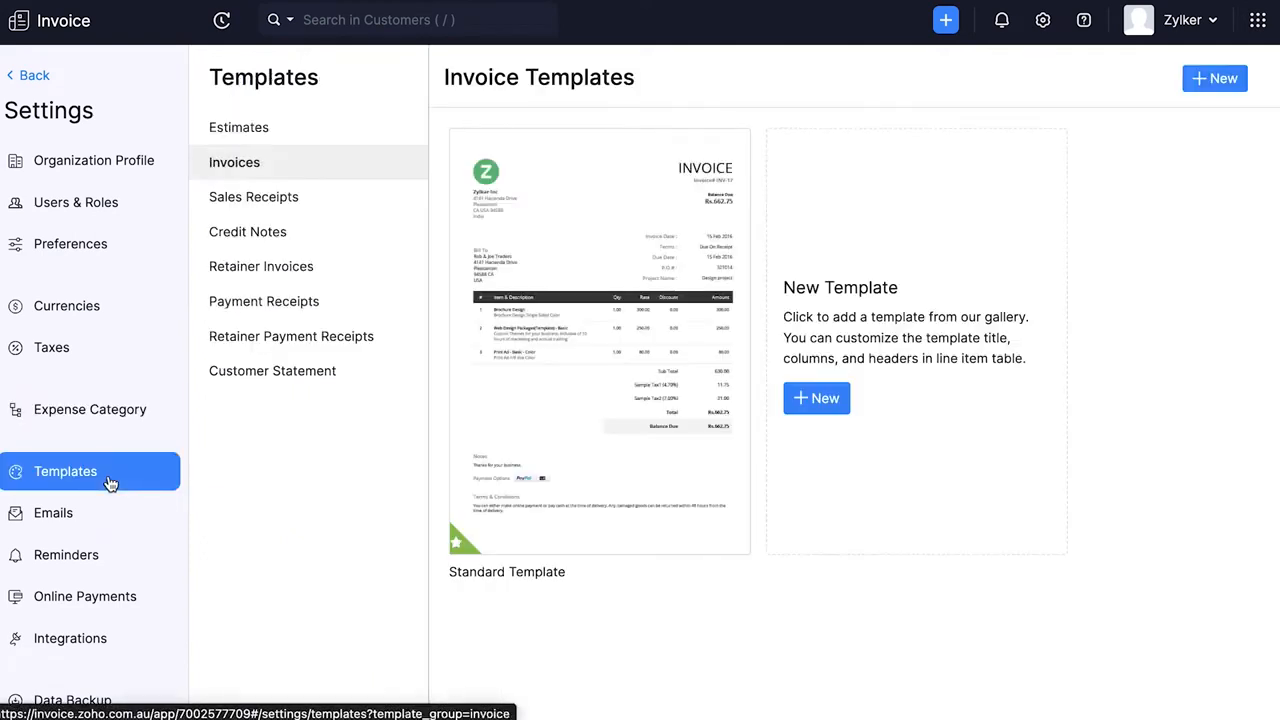
mouse_move(572, 522)
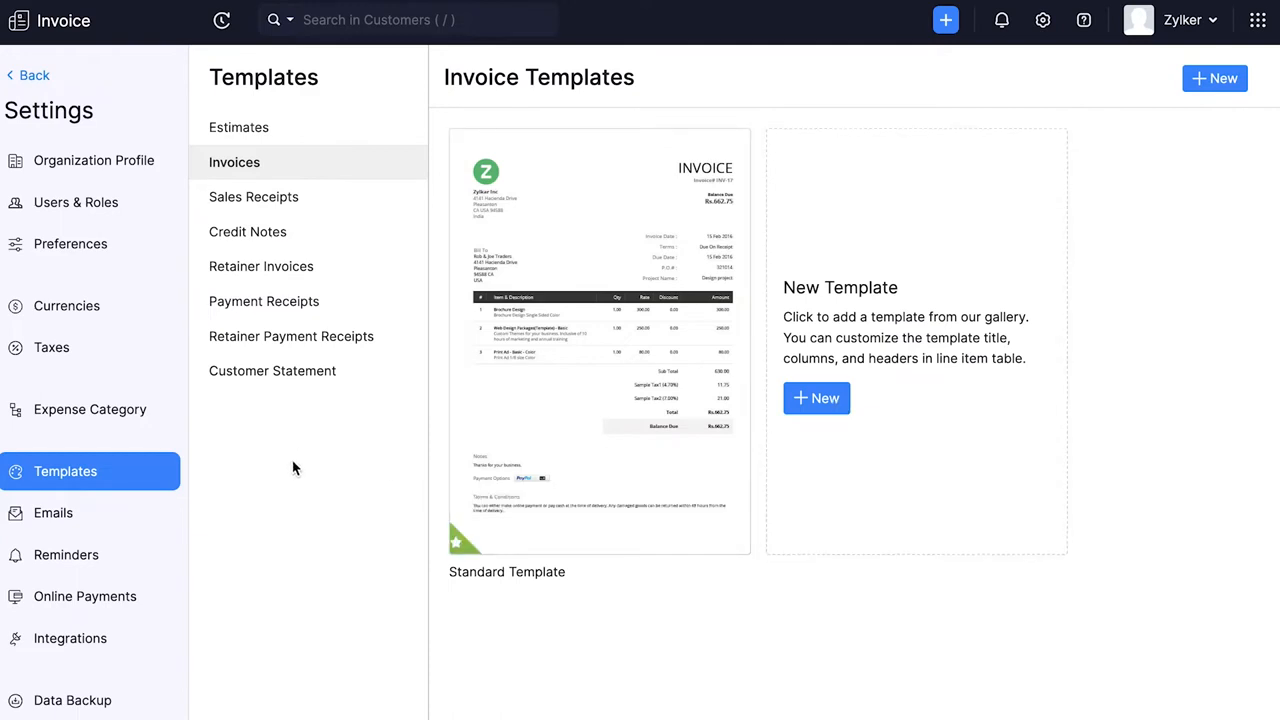
click(106, 514)
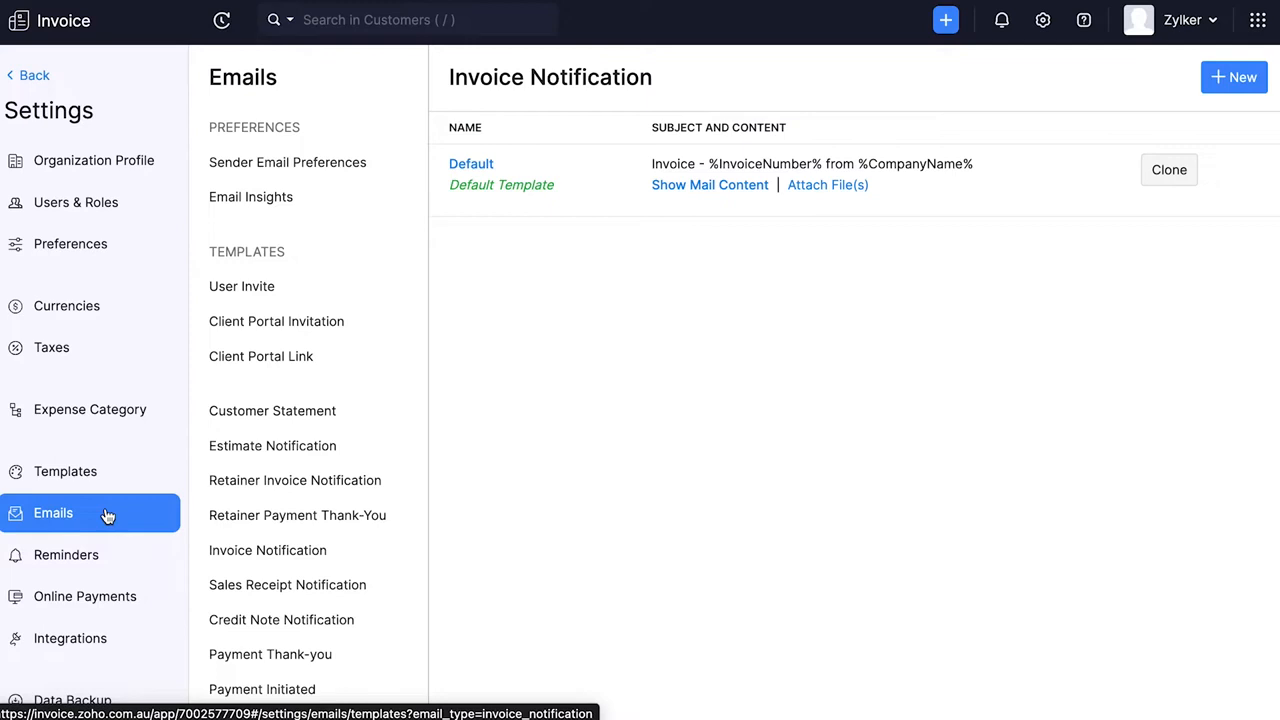
click(120, 576)
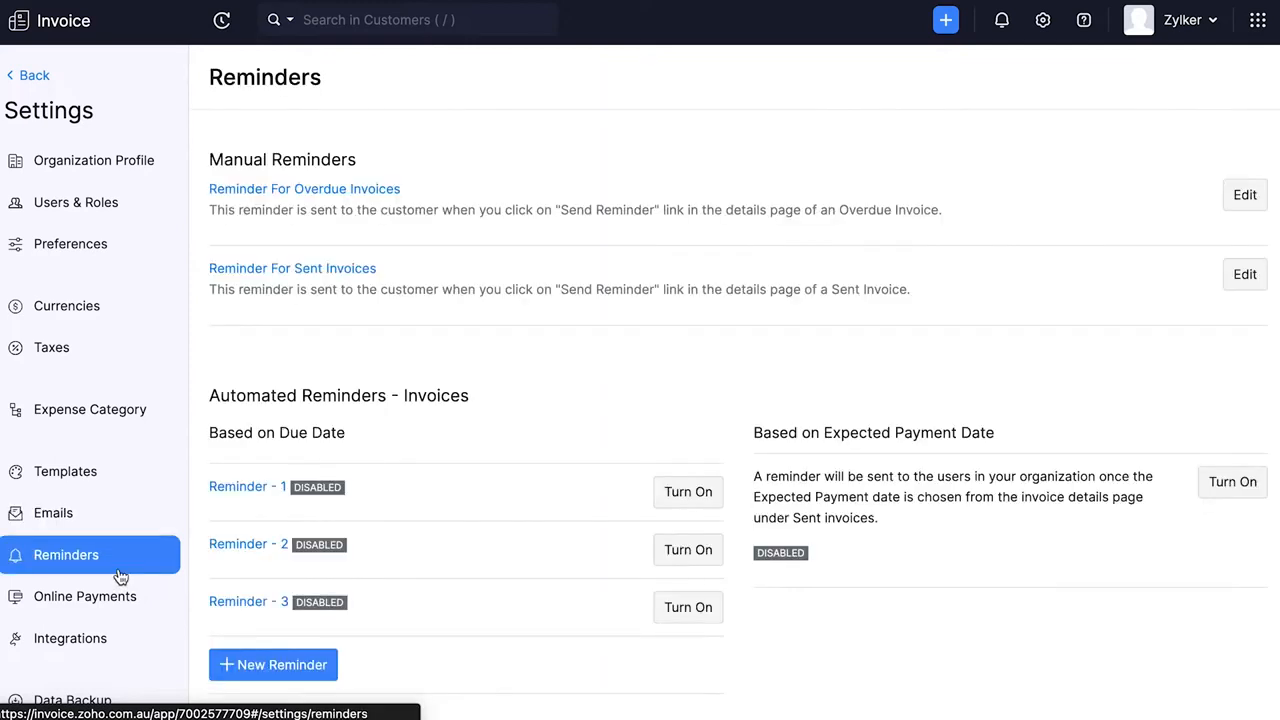
click(134, 600)
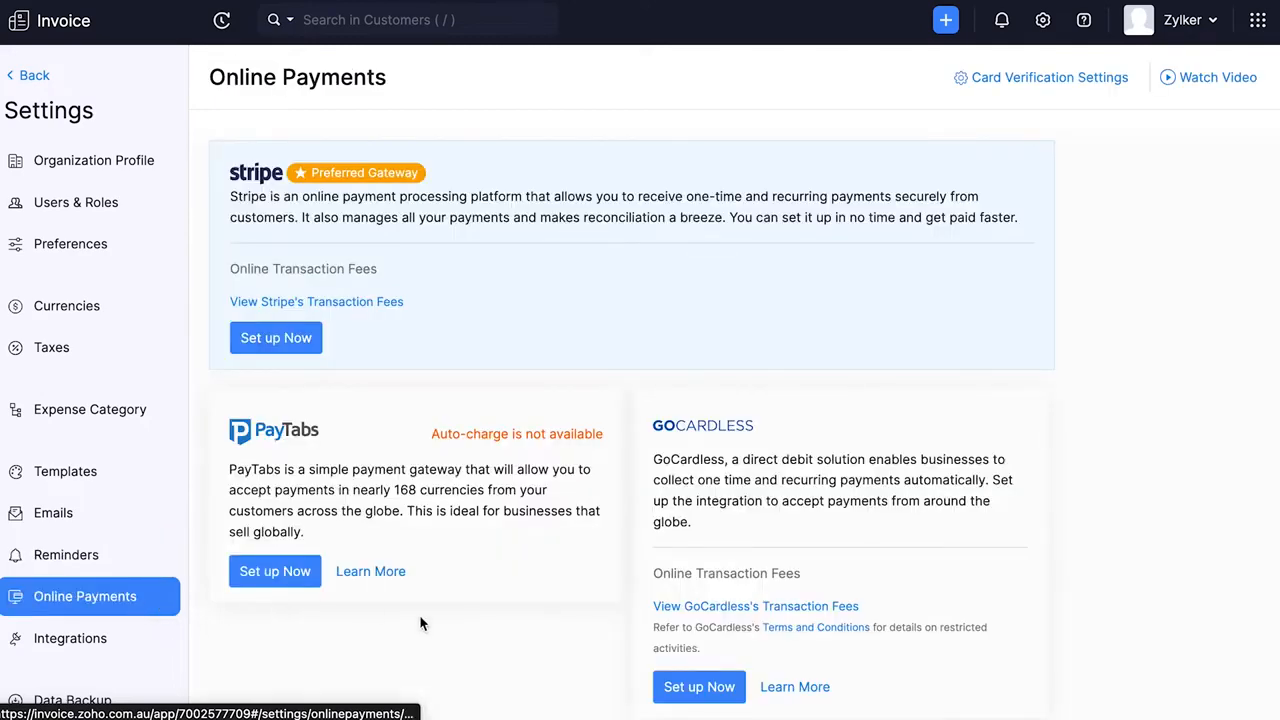
scroll(453, 630, down, 10)
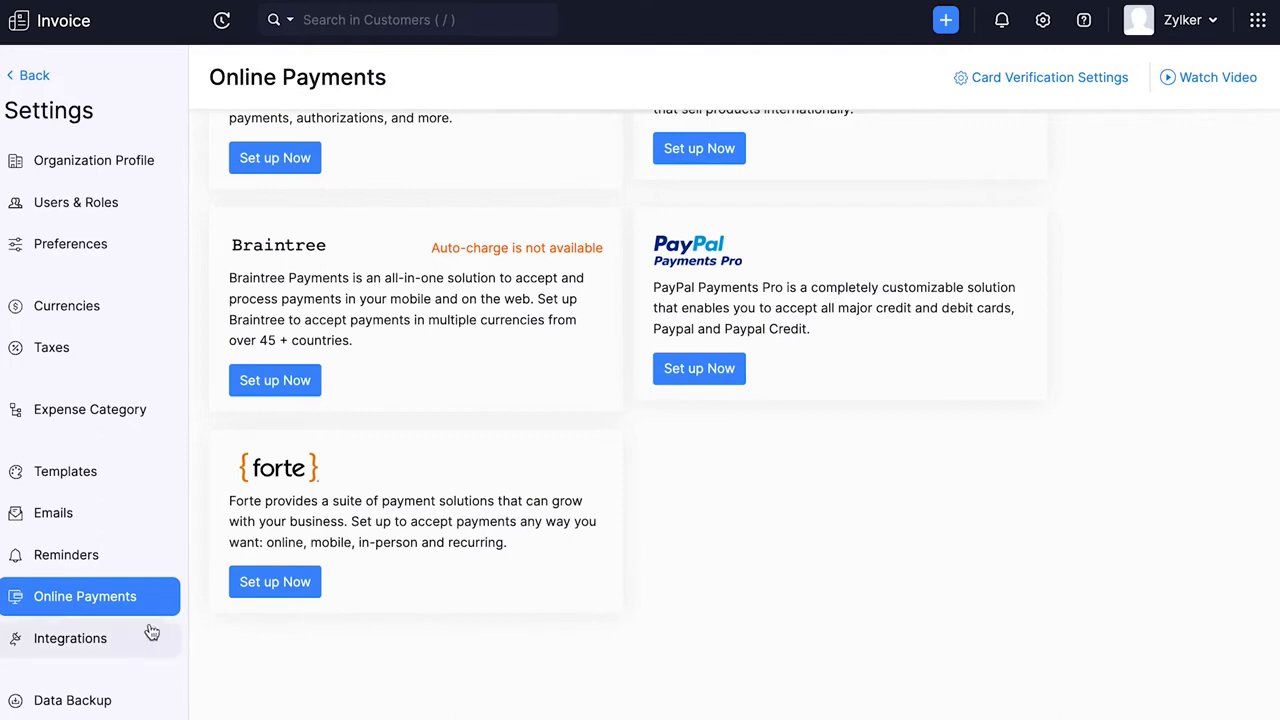
- Look through the integrations available with Zoho apps and view the data backup settings
click(110, 639)
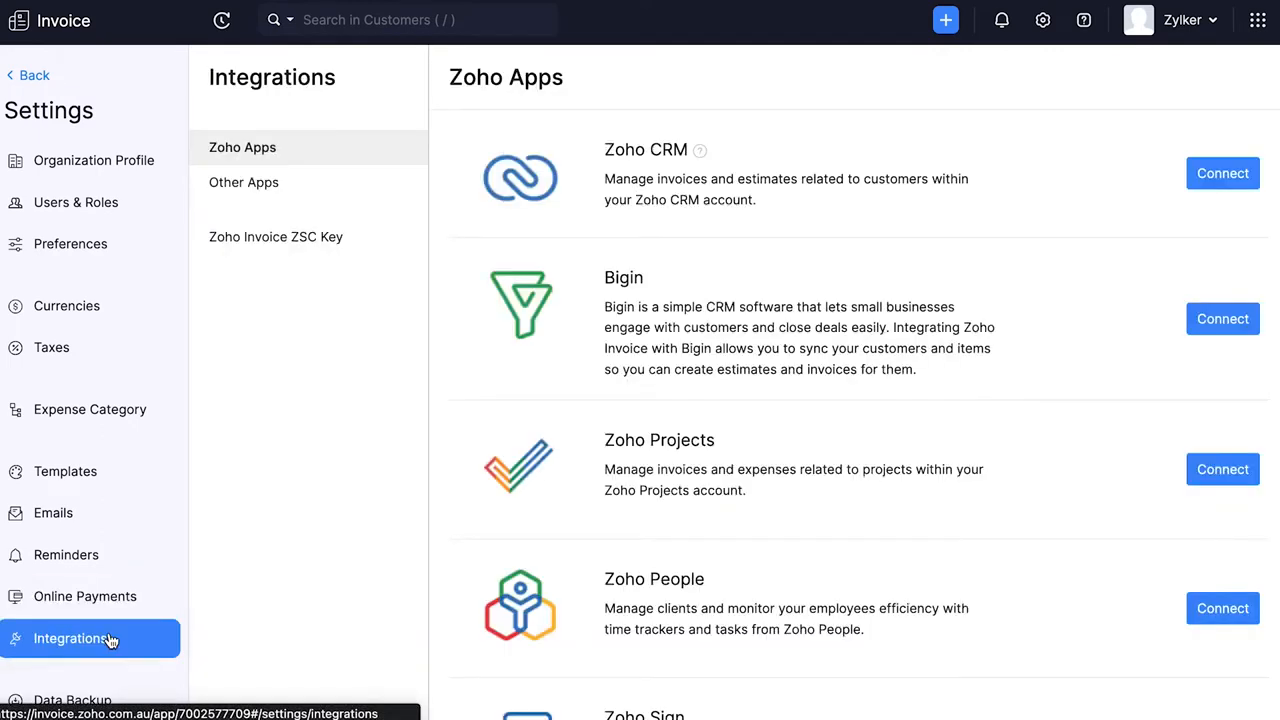
scroll(673, 465, down, 15)
scroll(672, 468, up, 20)
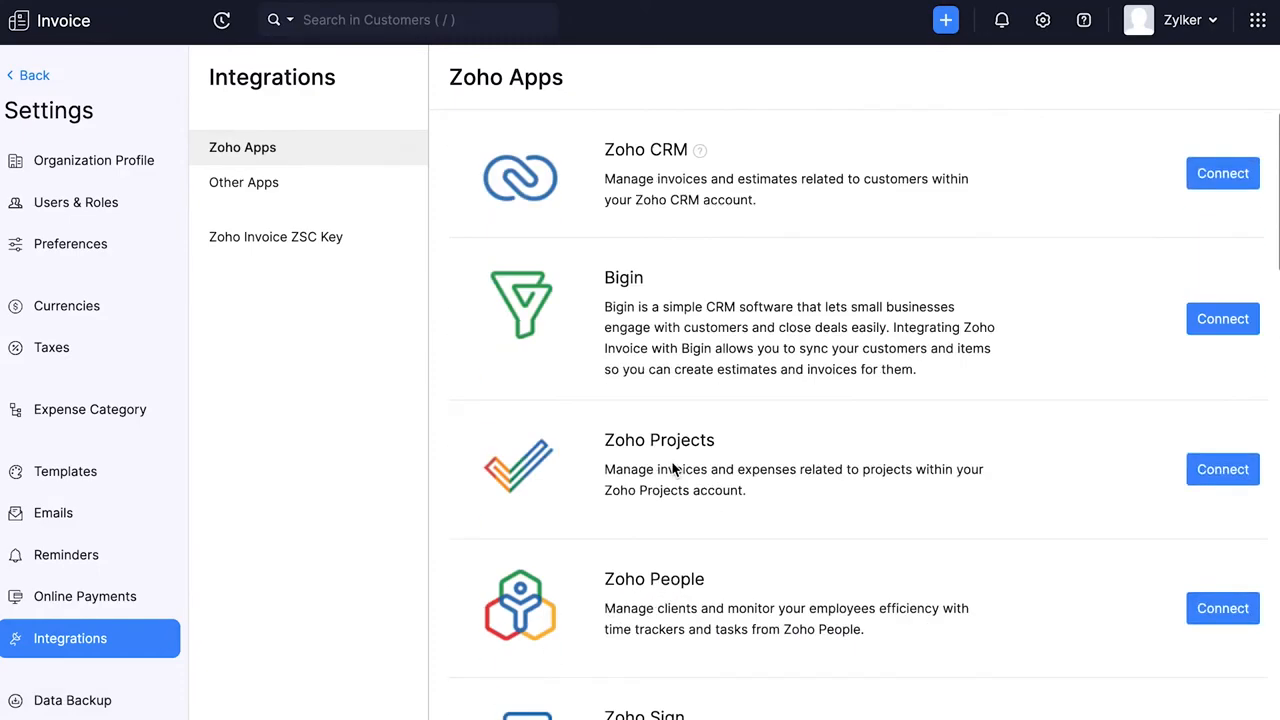
scroll(672, 463, down, 3)
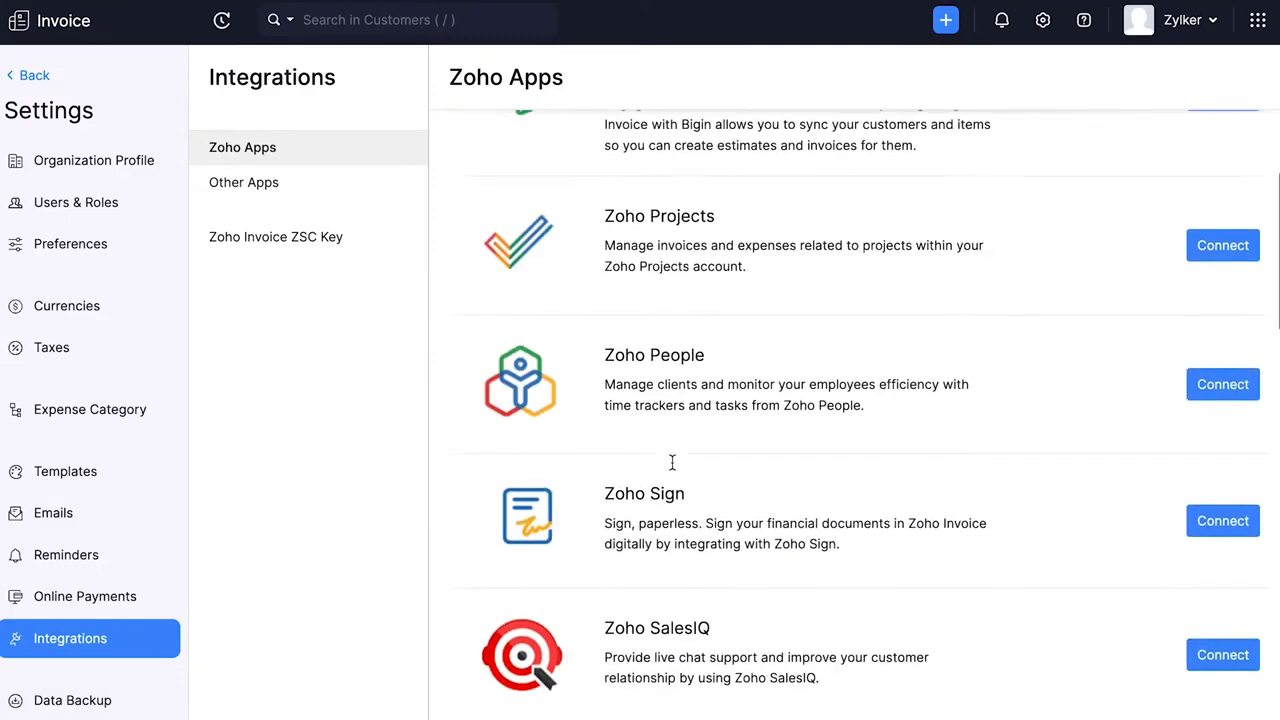
click(114, 699)
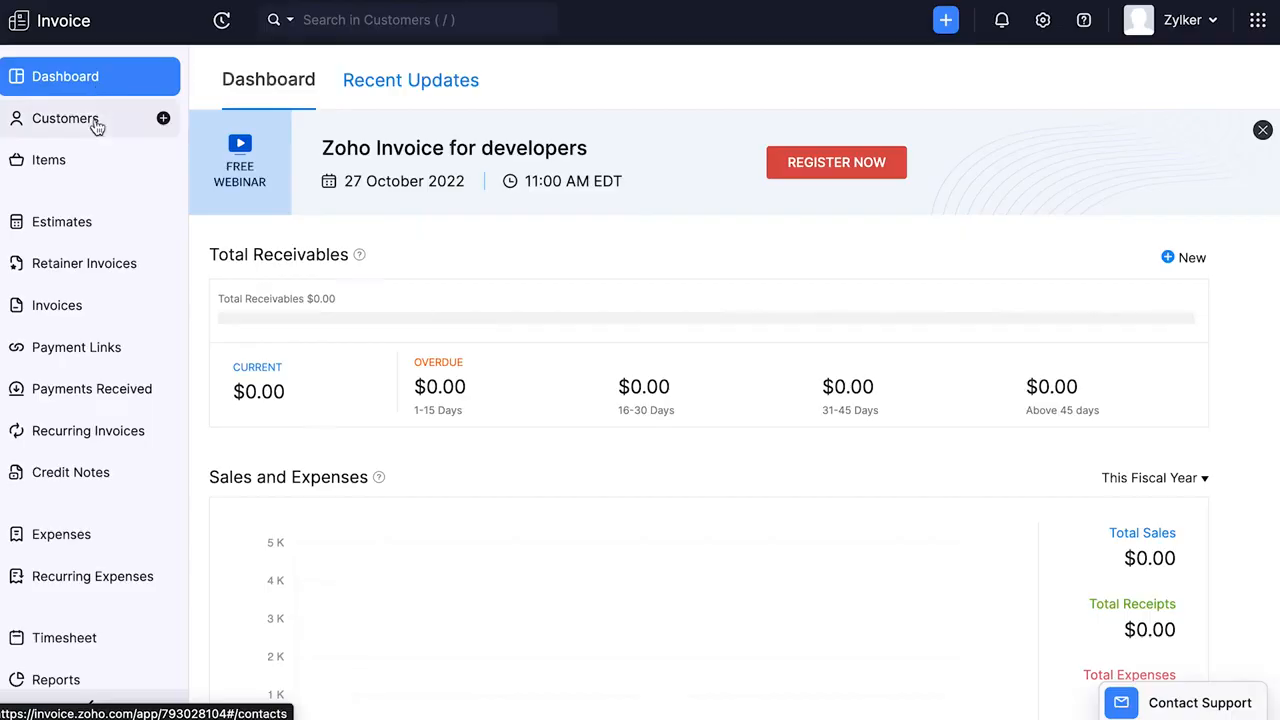
- Start a new business customer and enter the primary contact with salutation Mr., the first and last name, and the display name
click(94, 127)
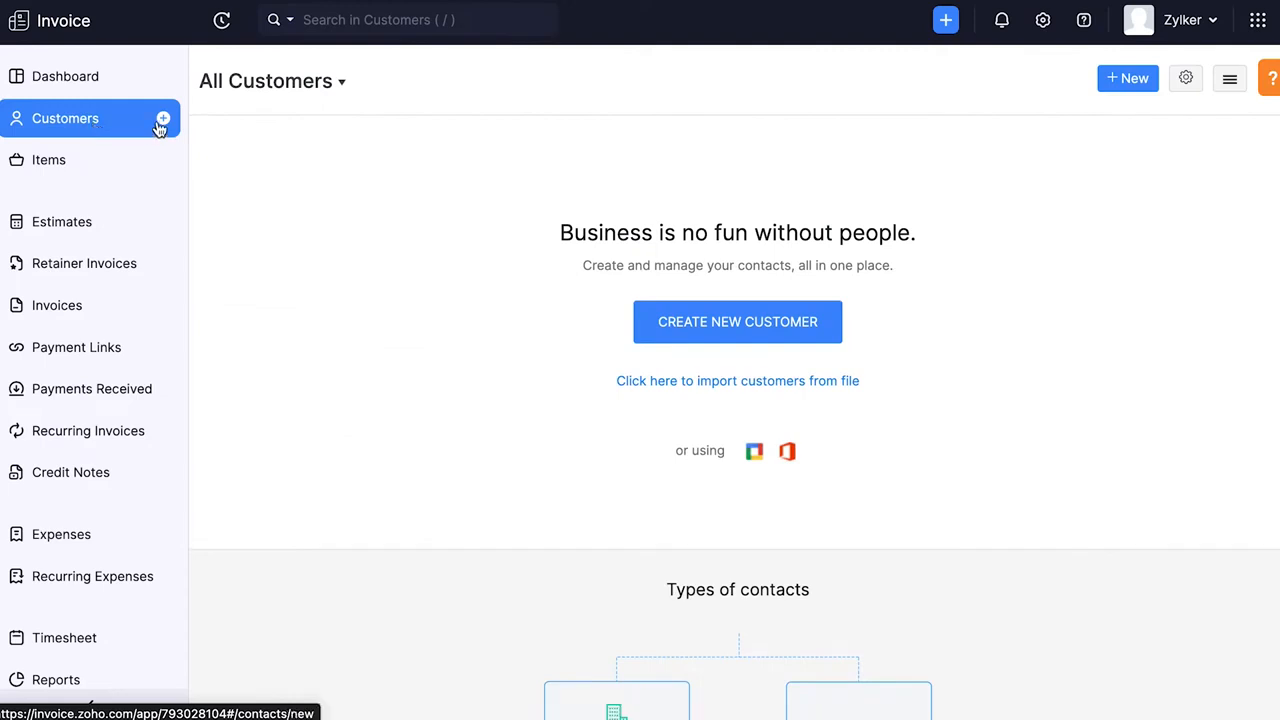
click(1123, 84)
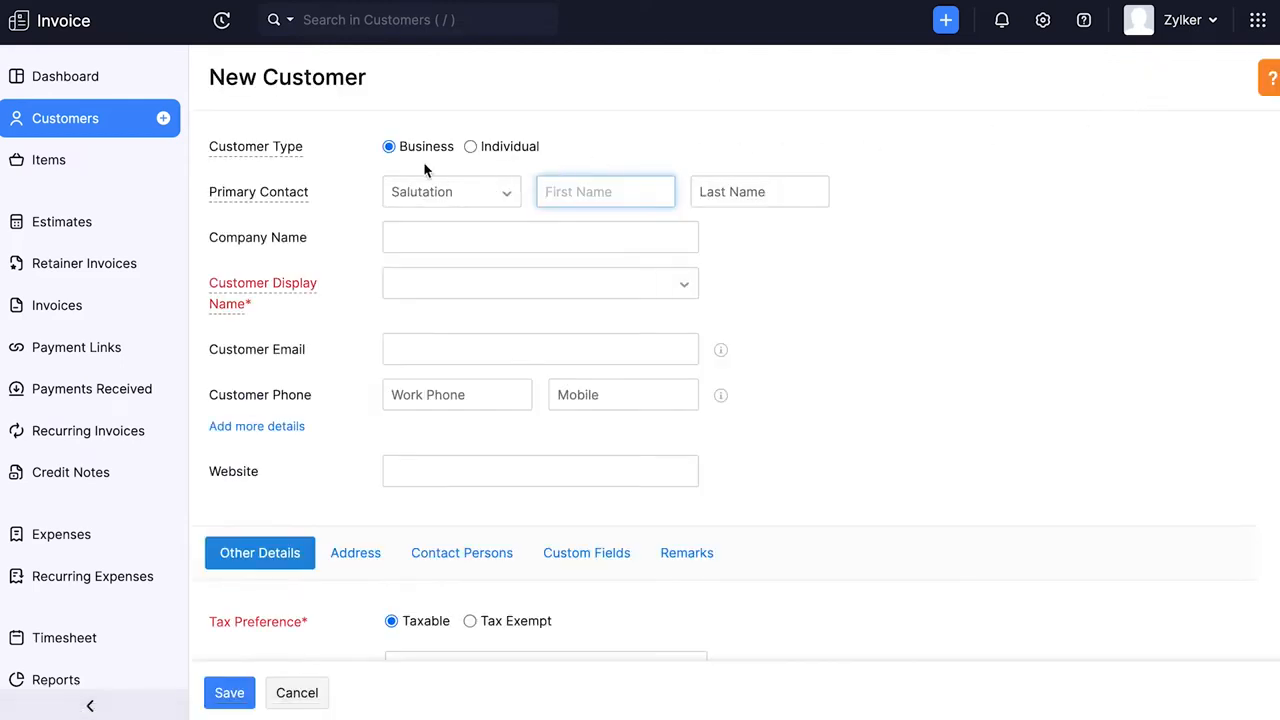
click(454, 192)
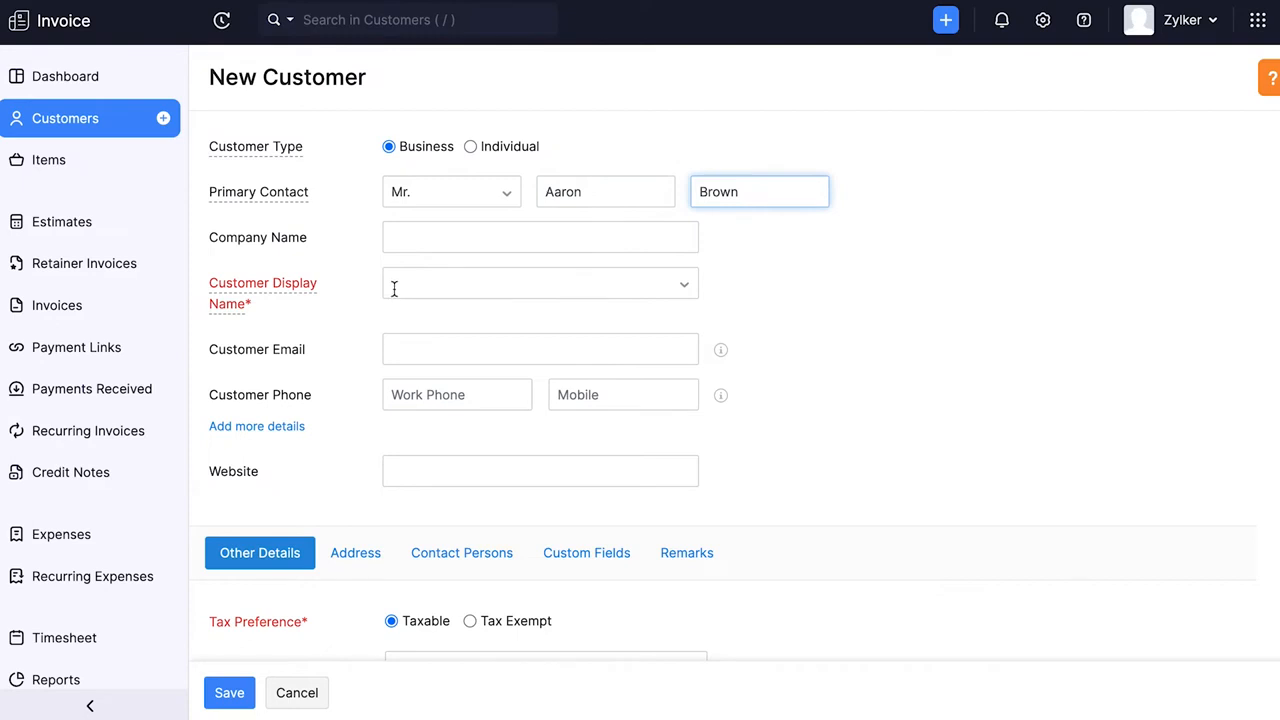
click(392, 285)
click(420, 314)
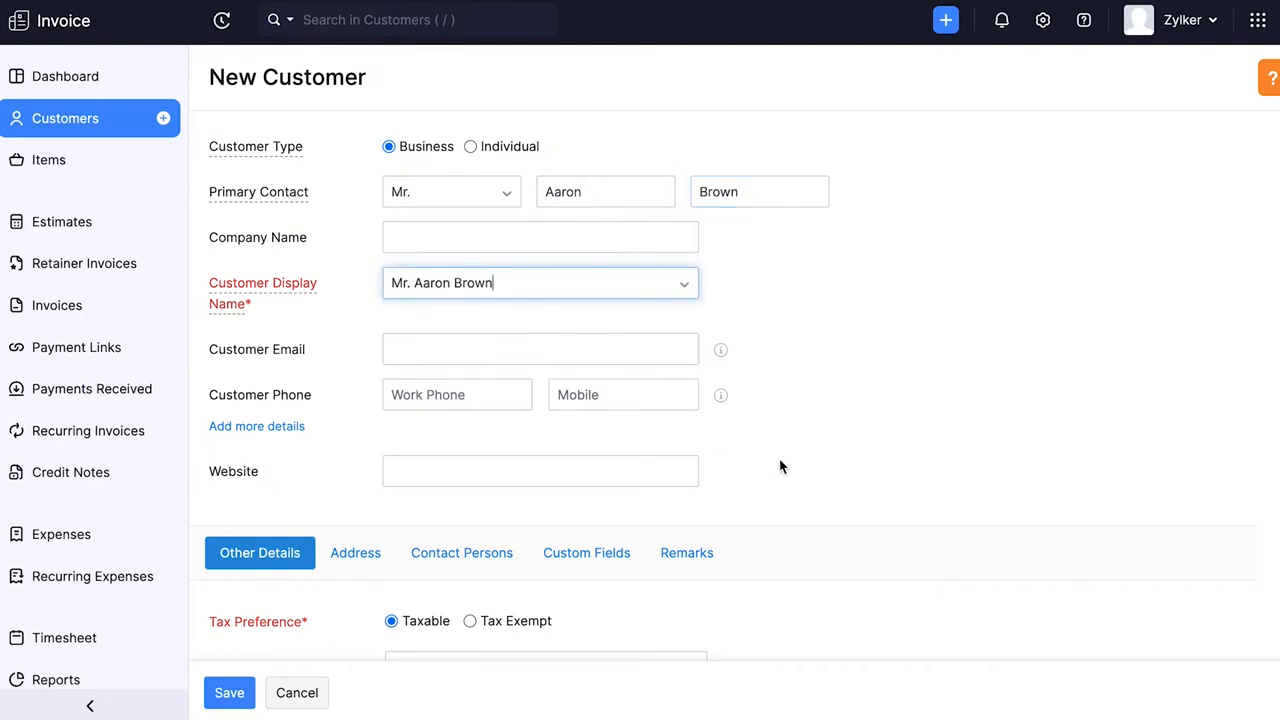
- Set the customer's tax rate to Sales Tax [7%] with payment terms Due on Receipt, and allow portal access
scroll(780, 467, down, 5)
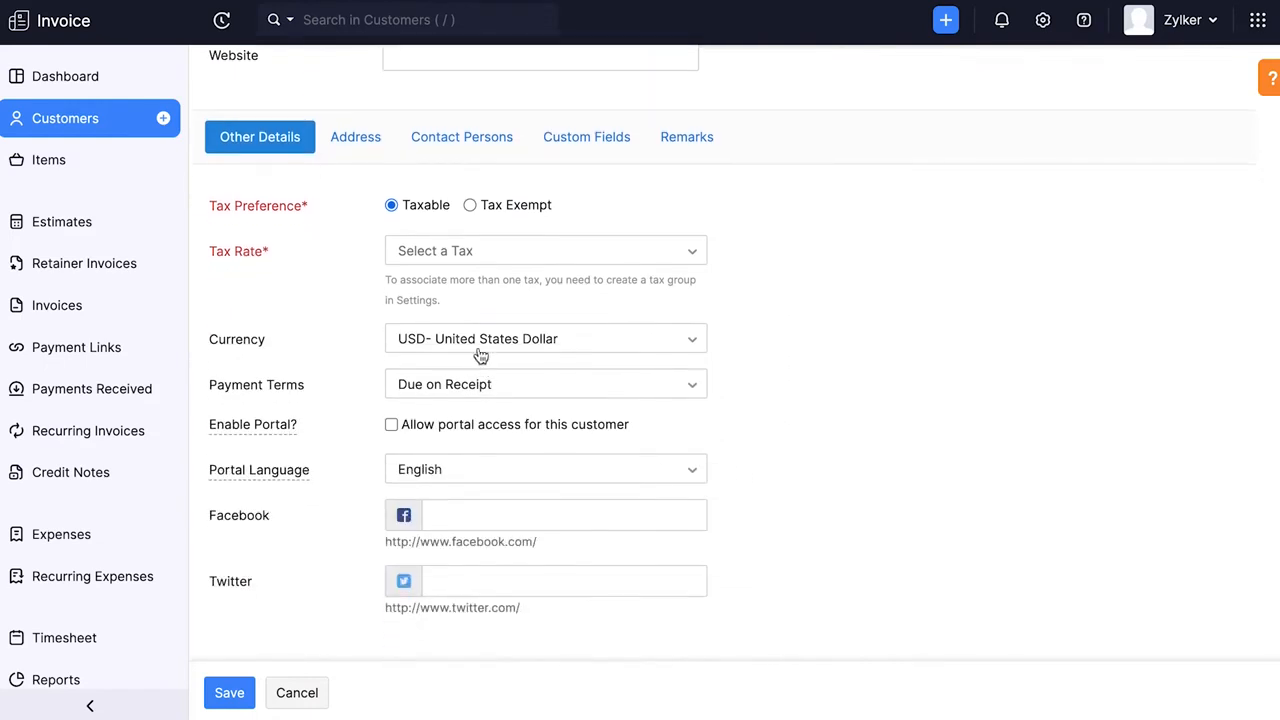
click(445, 255)
click(447, 358)
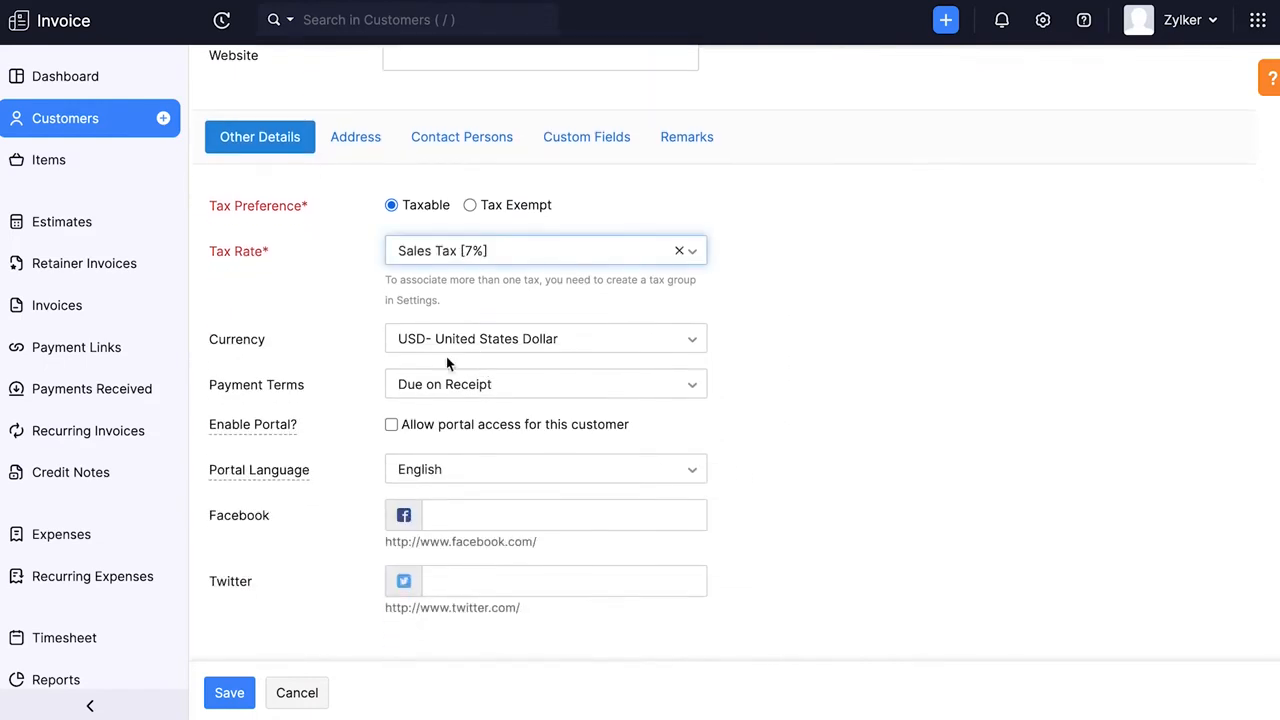
click(479, 397)
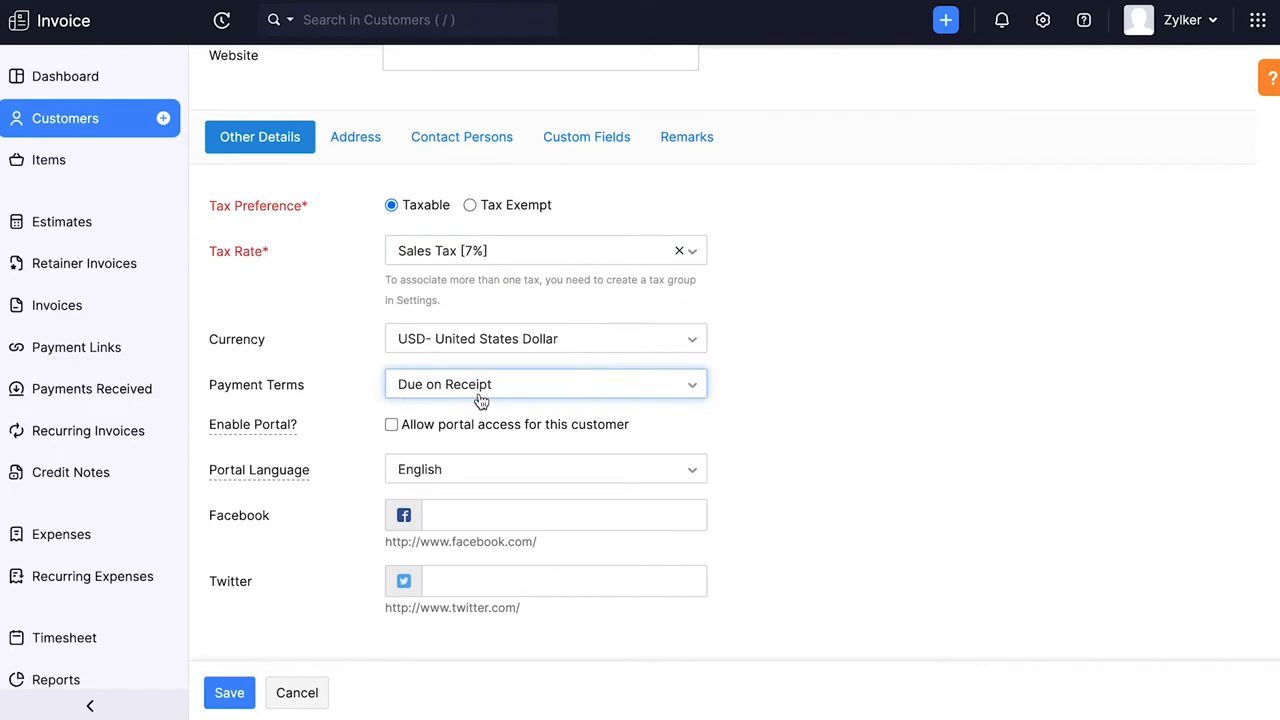
click(390, 426)
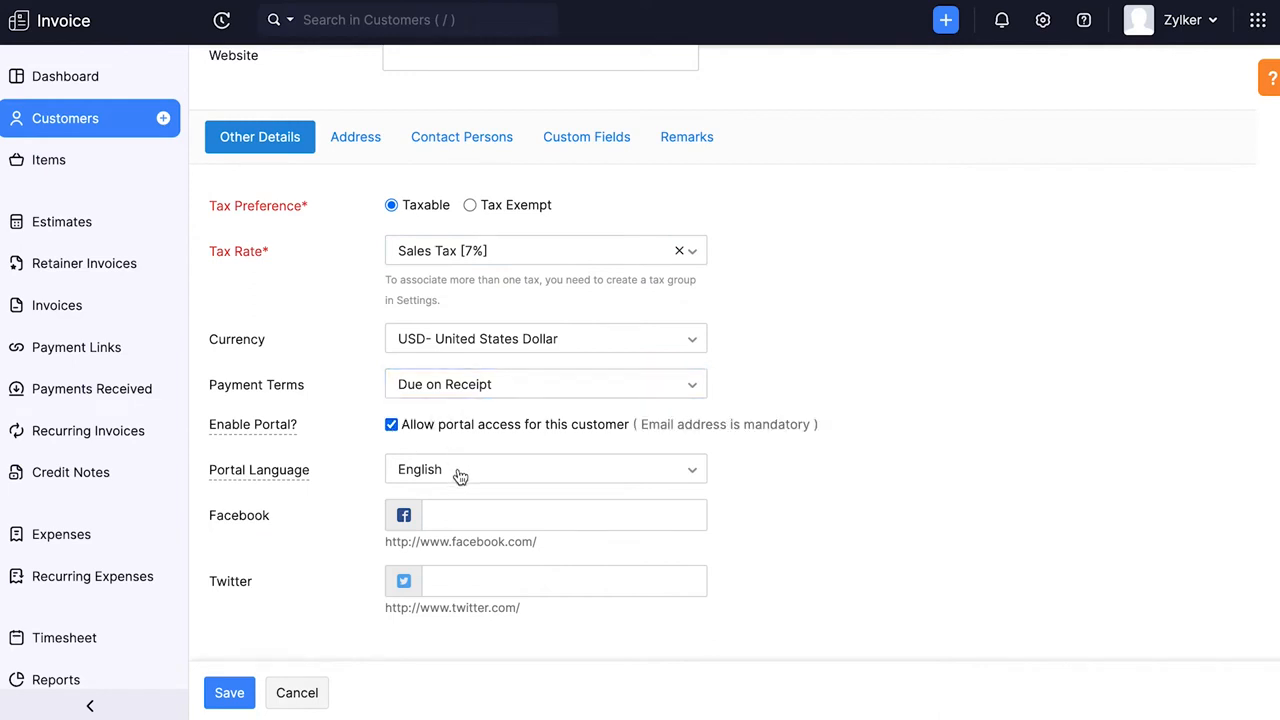
- Fill in the customer's billing and shipping addresses and e-mail, and save the customer
click(359, 148)
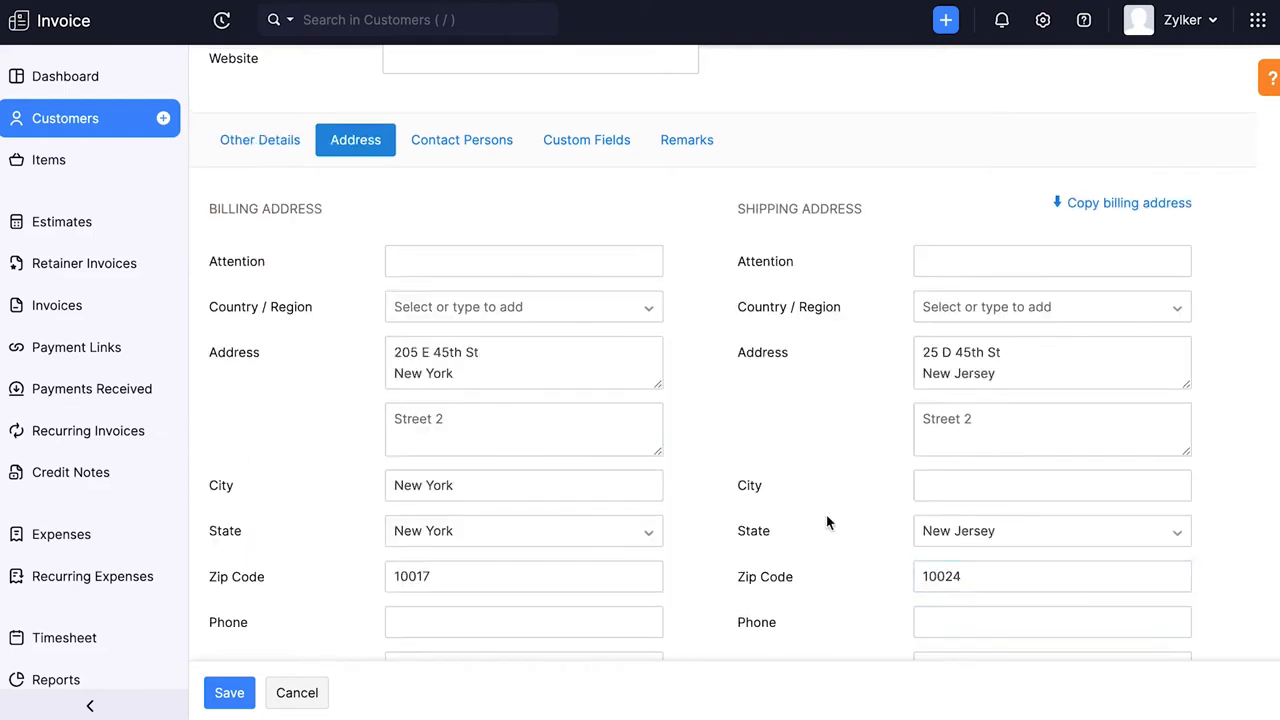
click(980, 586)
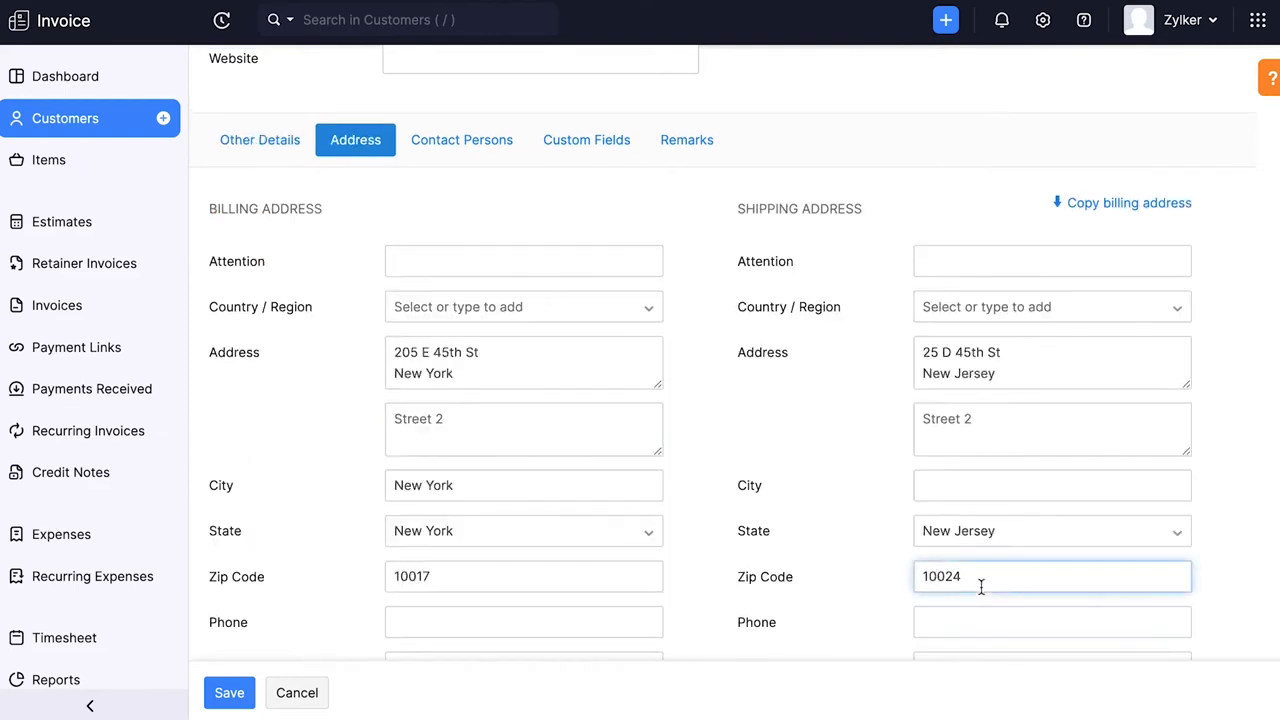
click(462, 145)
click(585, 370)
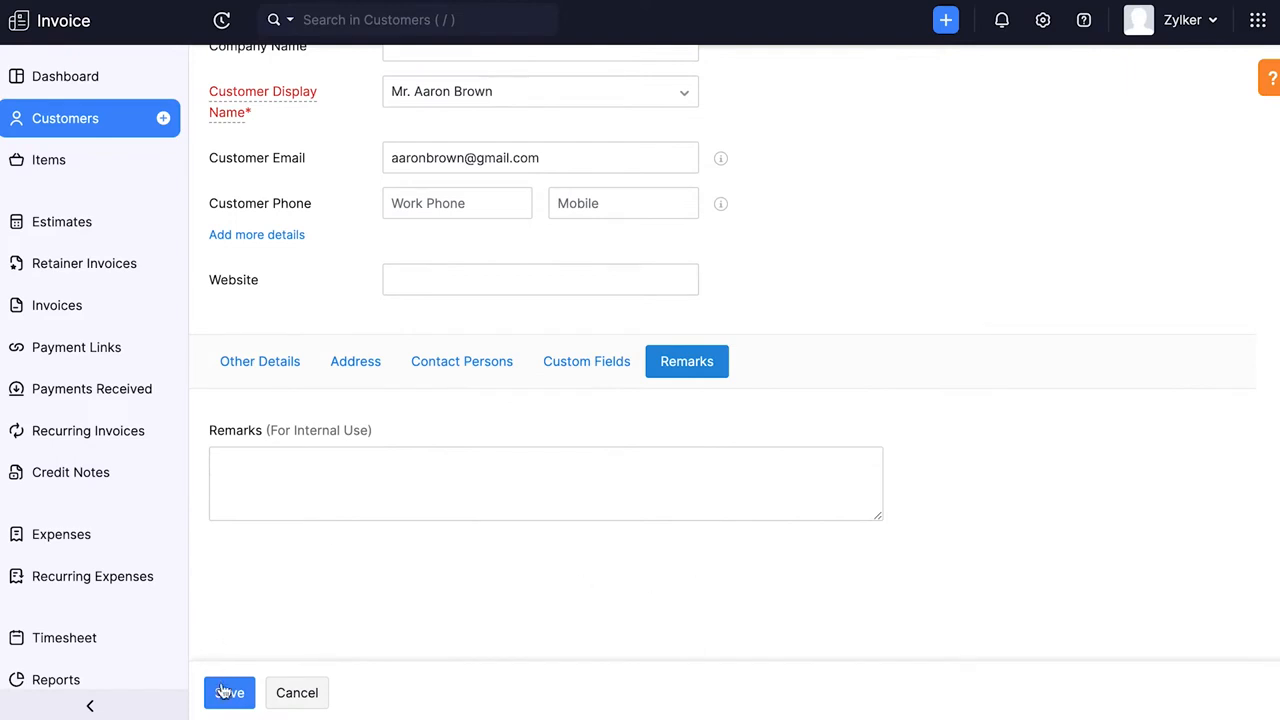
click(224, 691)
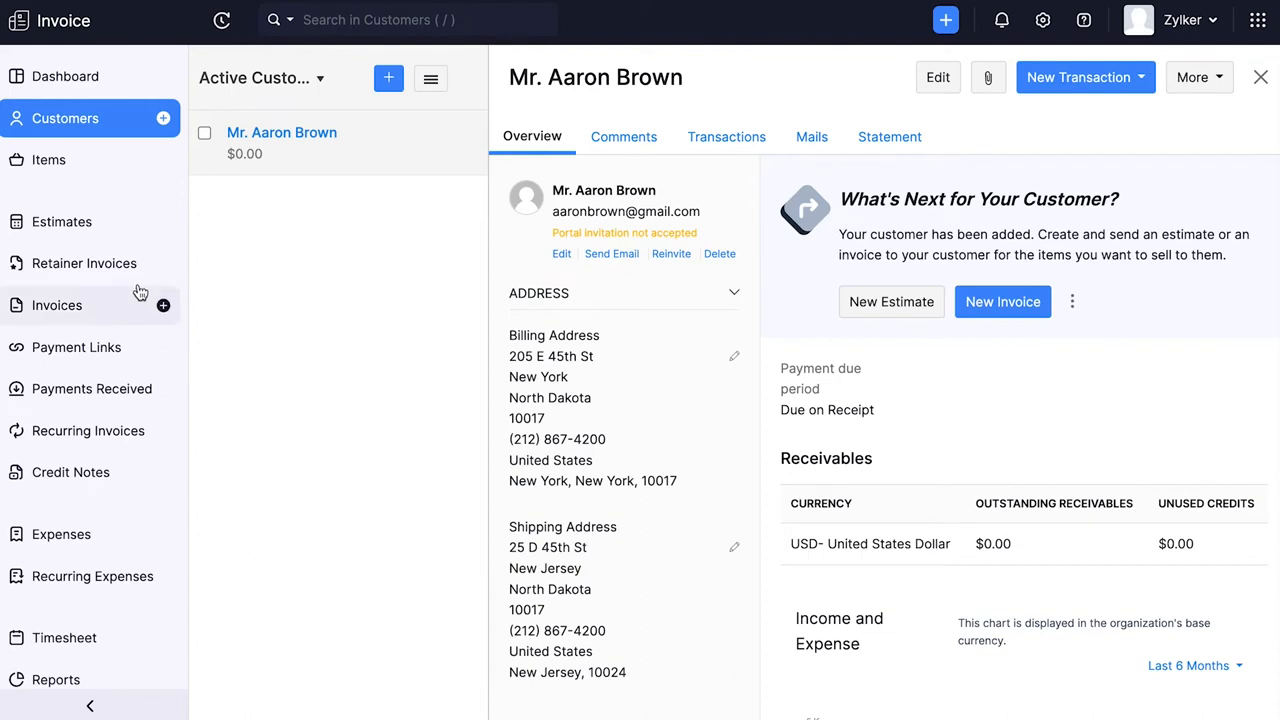
- Start a new goods item named MacBook Pro with unit pcs and a selling price of 200 USD
click(68, 162)
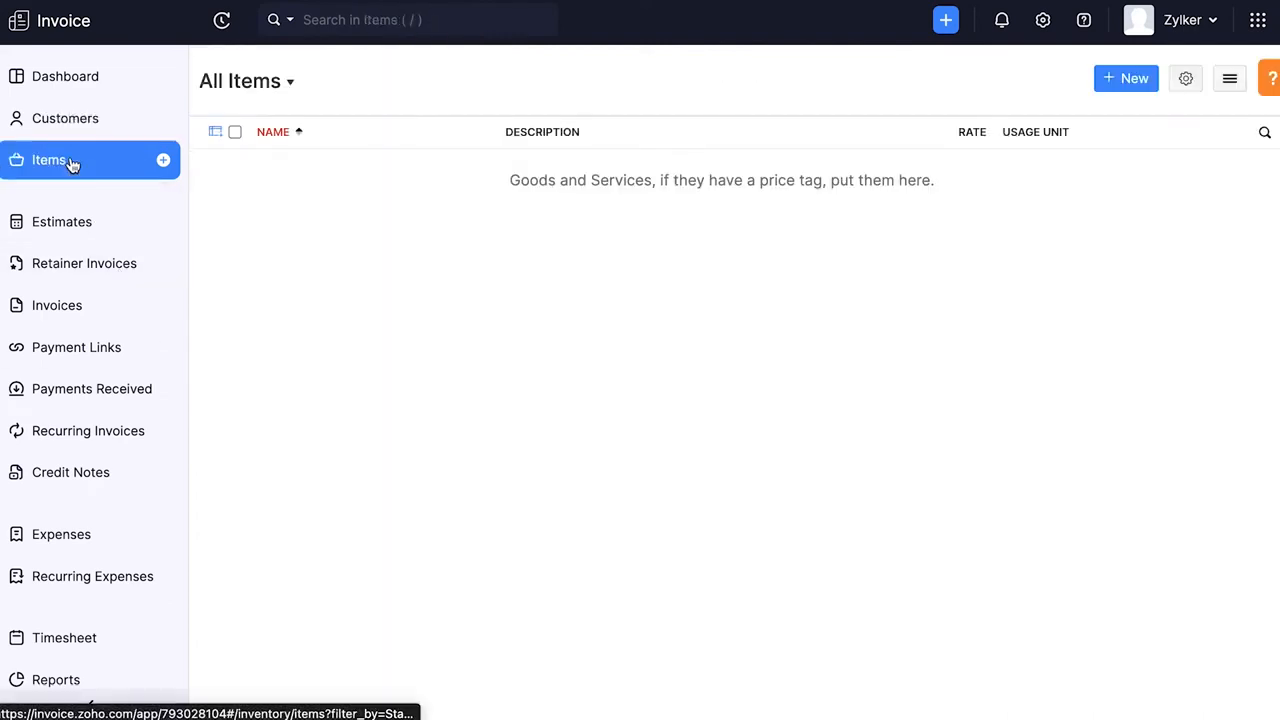
click(163, 162)
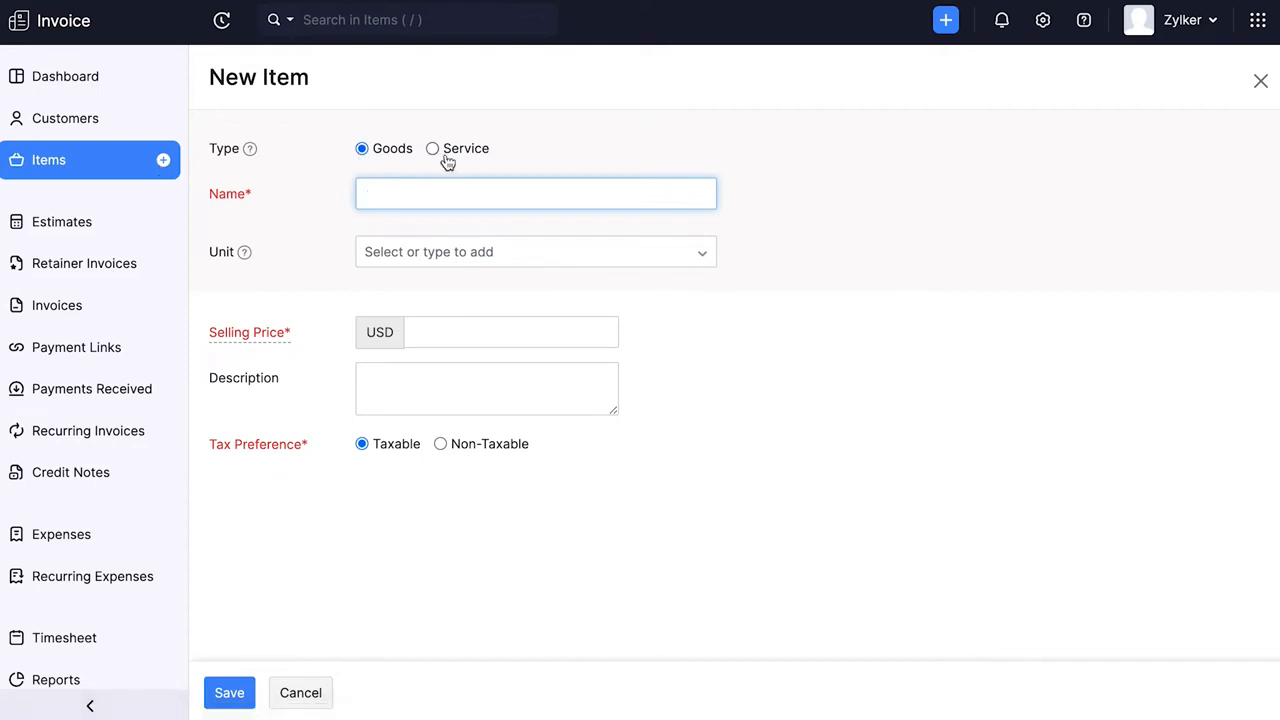
text(MacBook Pro)
click(391, 252)
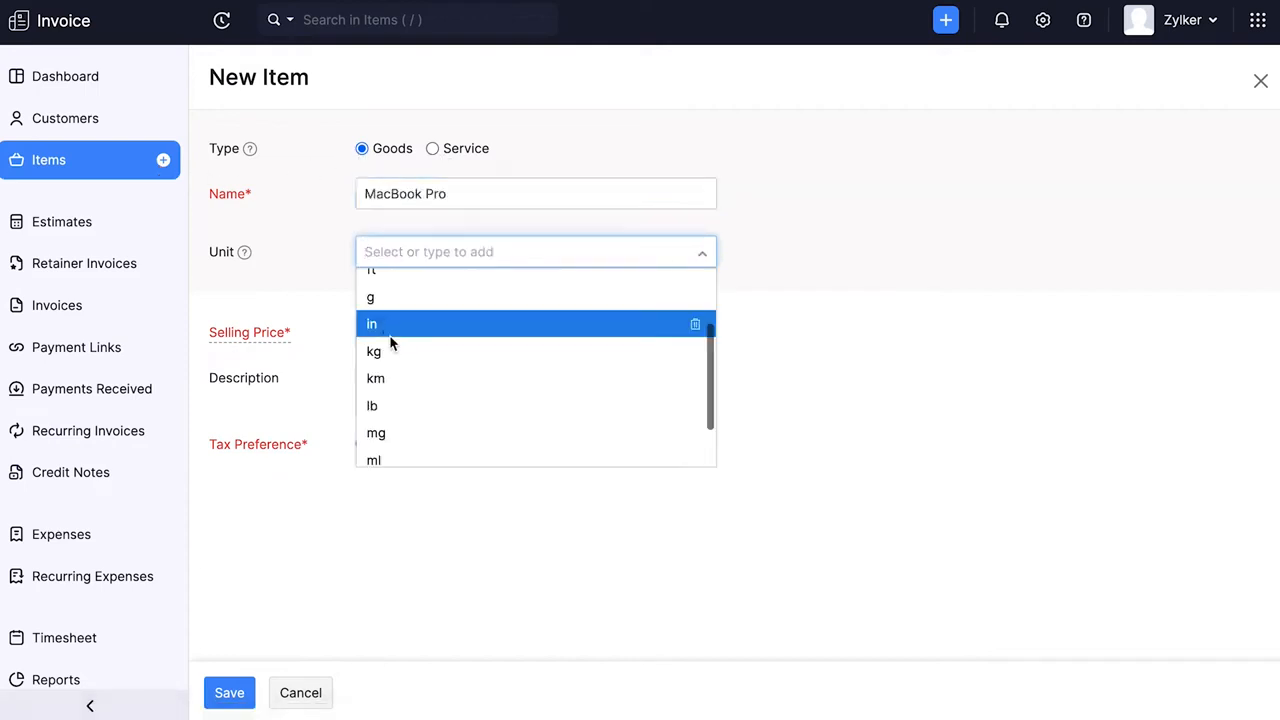
scroll(389, 440, down, 2)
click(391, 452)
click(414, 332)
text(200)
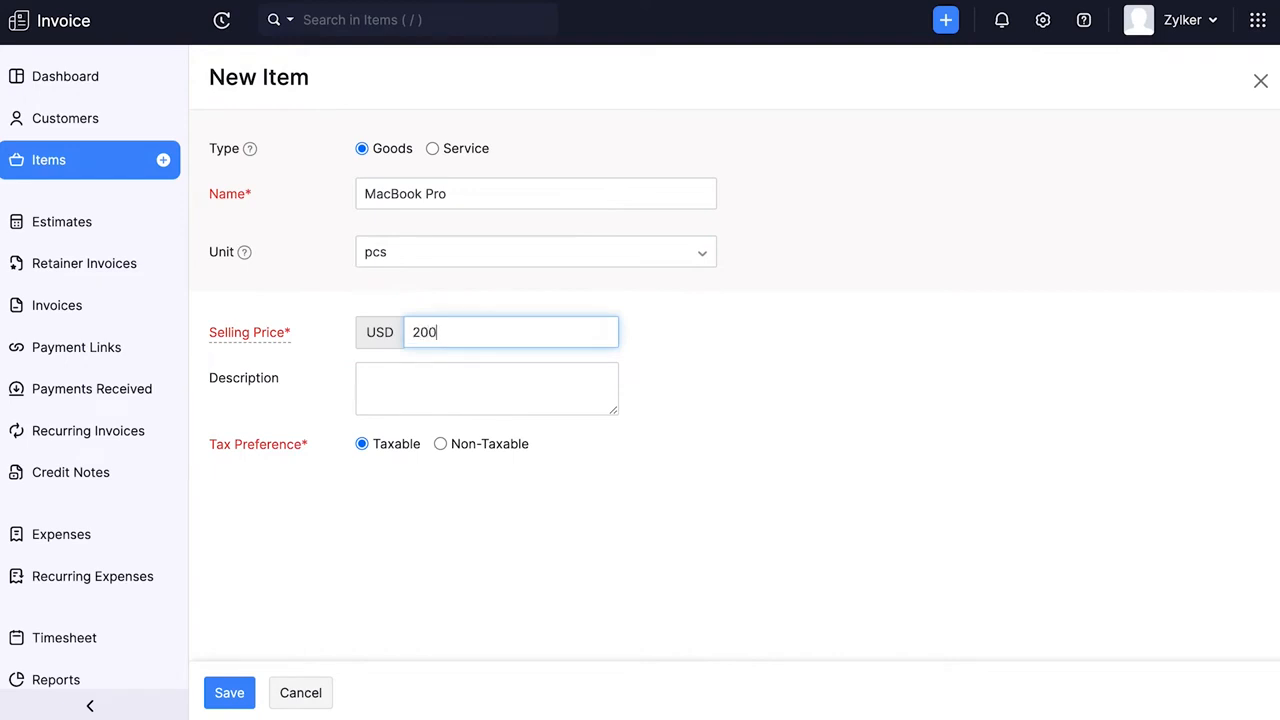
- Add the description "Laptop for corporations" to the MacBook Pro item and save it
click(375, 375)
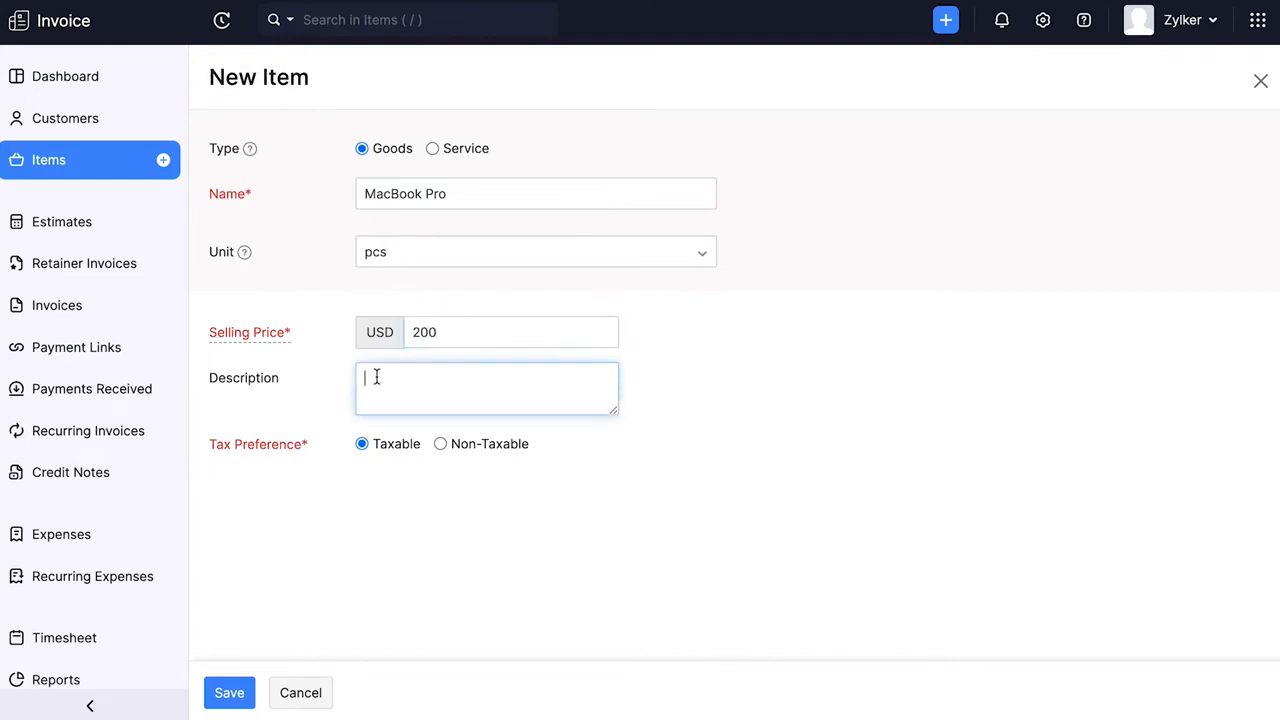
text(Laptop for corportations)
key(BackSpace)
key(BackSpace)
key(BackSpace)
key(BackSpace)
key(BackSpace)
key(BackSpace)
key(BackSpace)
text(ations)
click(230, 693)
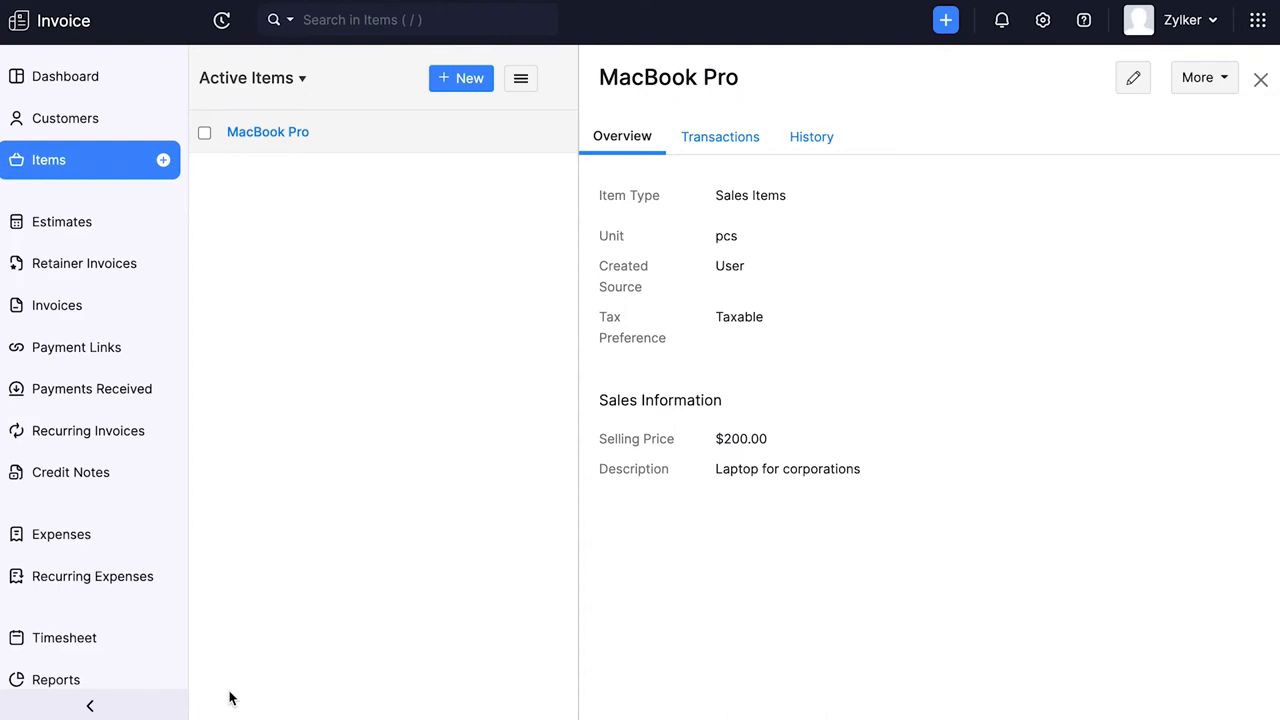
- Start a new estimate for the saved customer and check the estimate numbering preferences
click(80, 222)
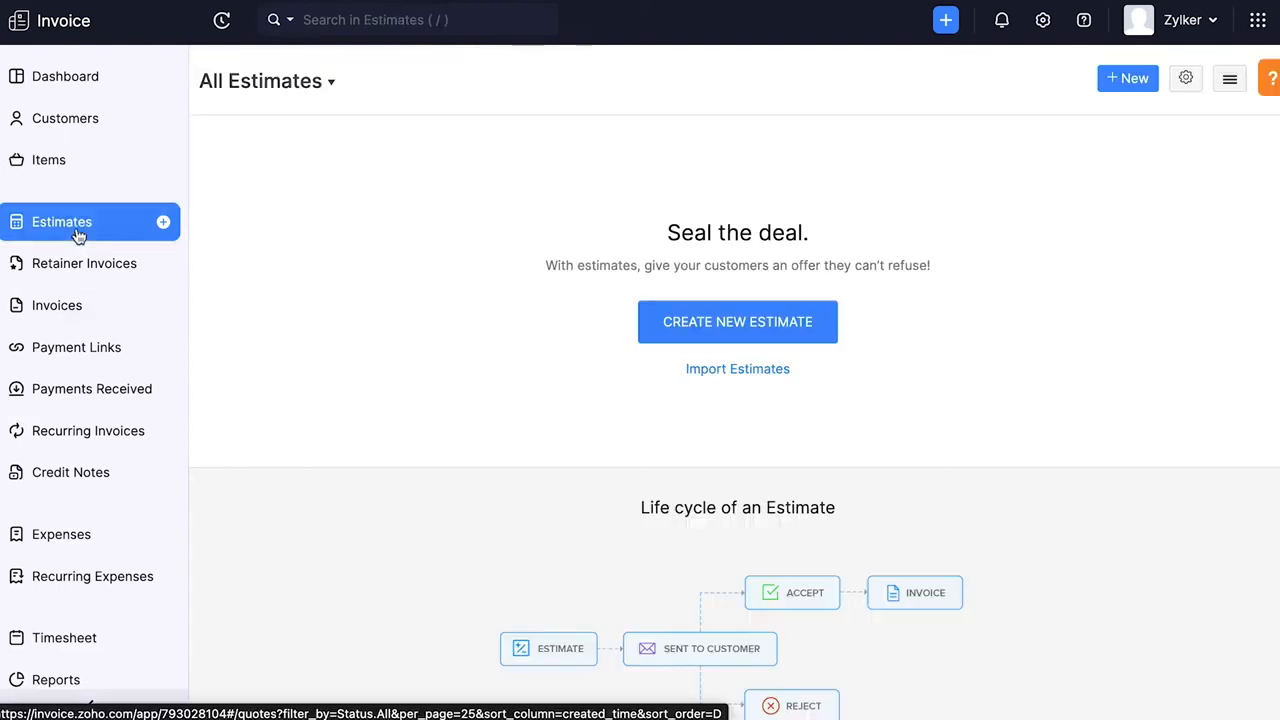
click(163, 222)
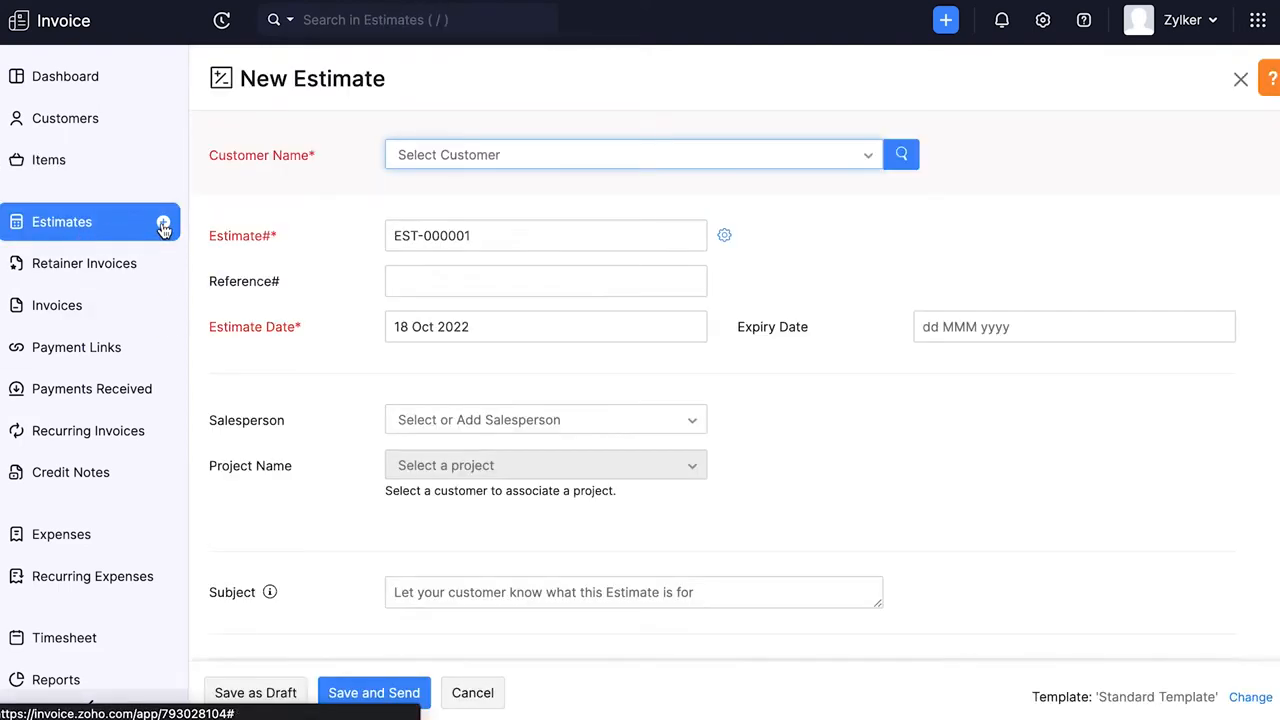
click(415, 245)
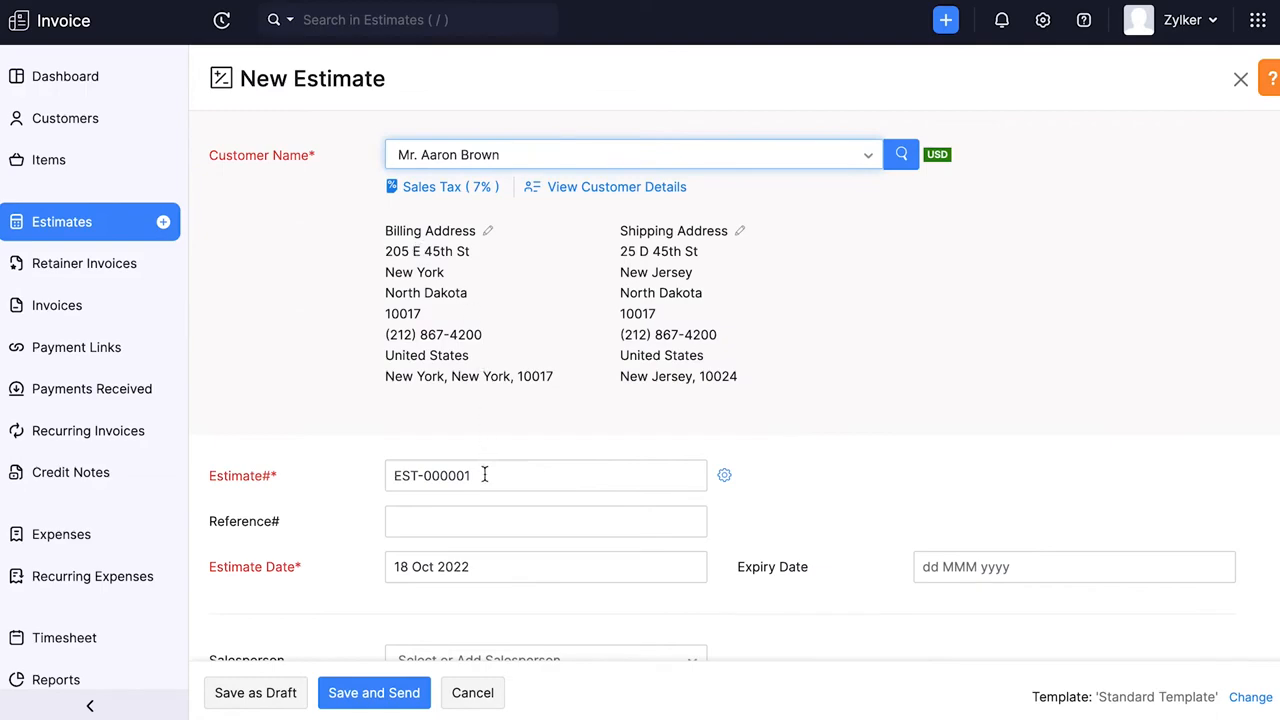
click(391, 477)
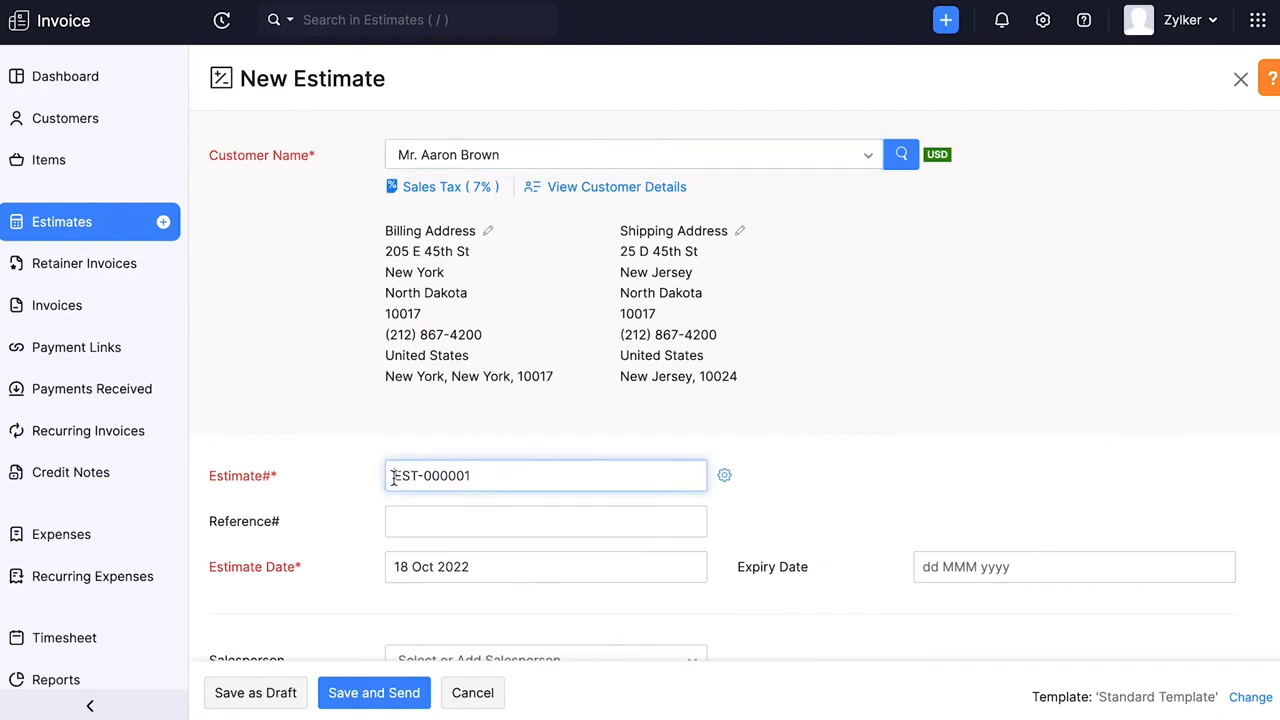
click(725, 477)
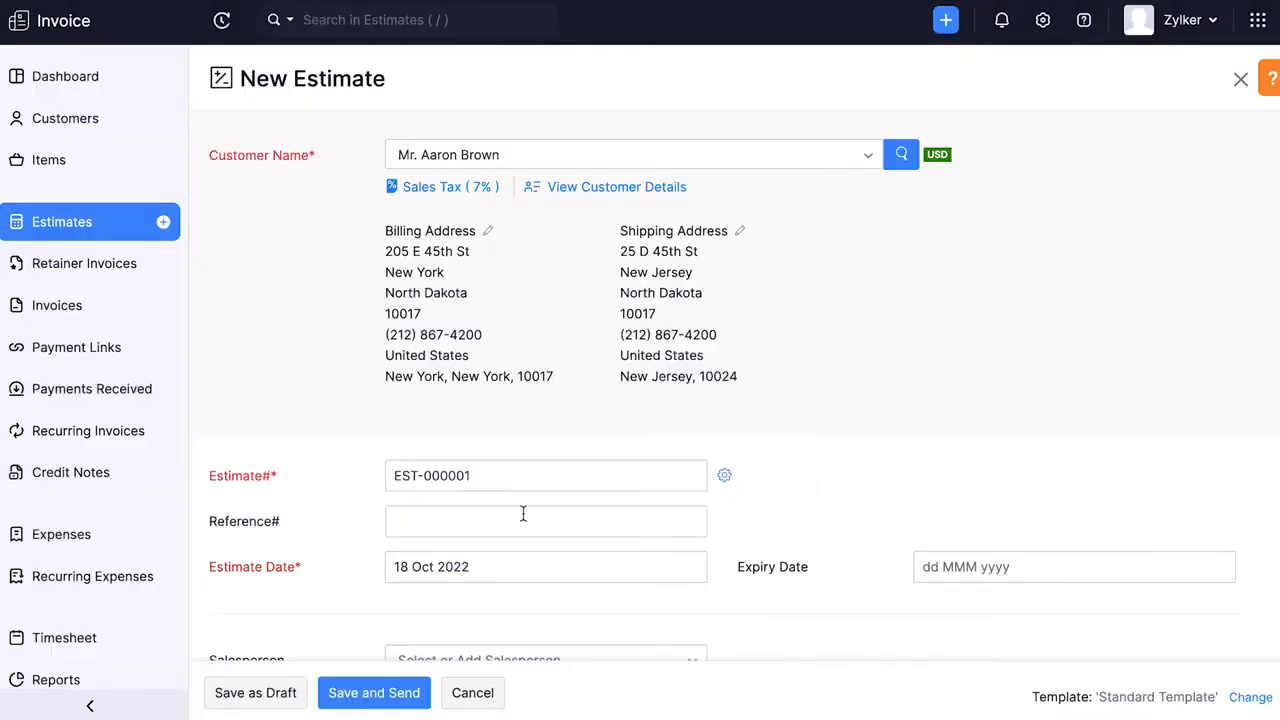
- Set the estimate's reference to 2, its expiry date to 20 Oct 2022 and its subject to "Estimate for company laptop"
click(399, 521)
text(2)
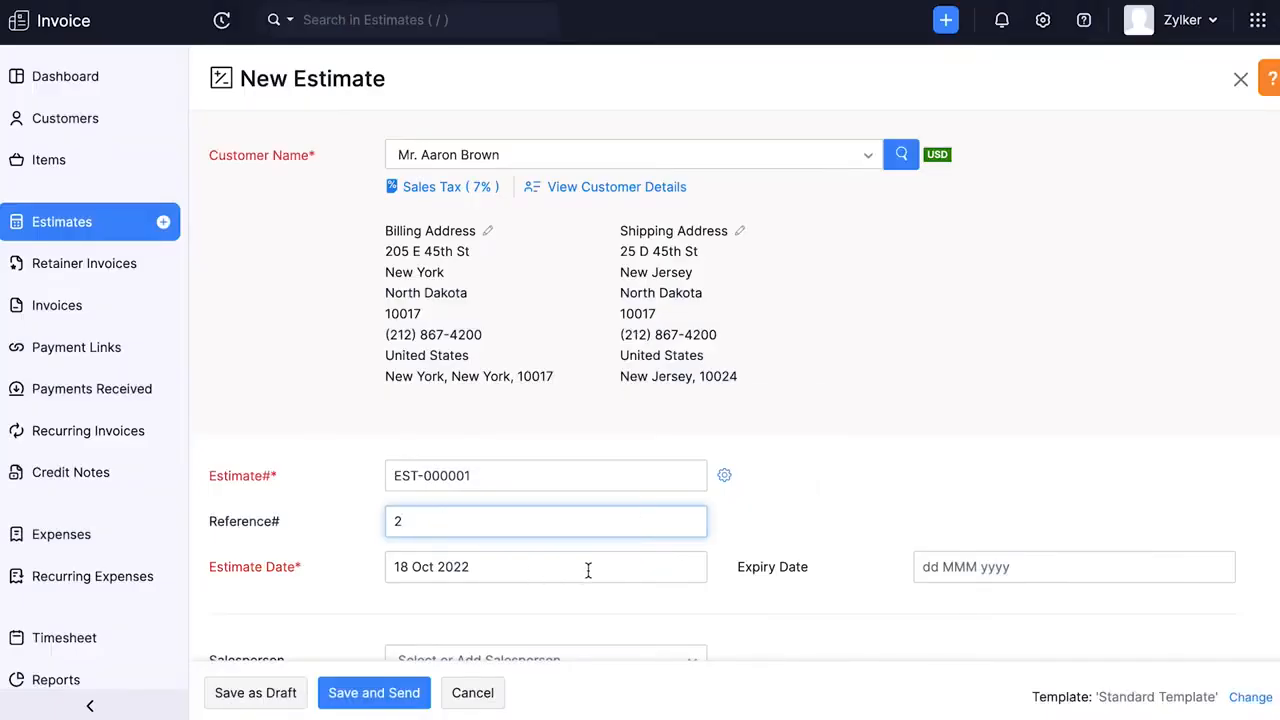
click(924, 566)
click(1073, 448)
scroll(1073, 448, down, 3)
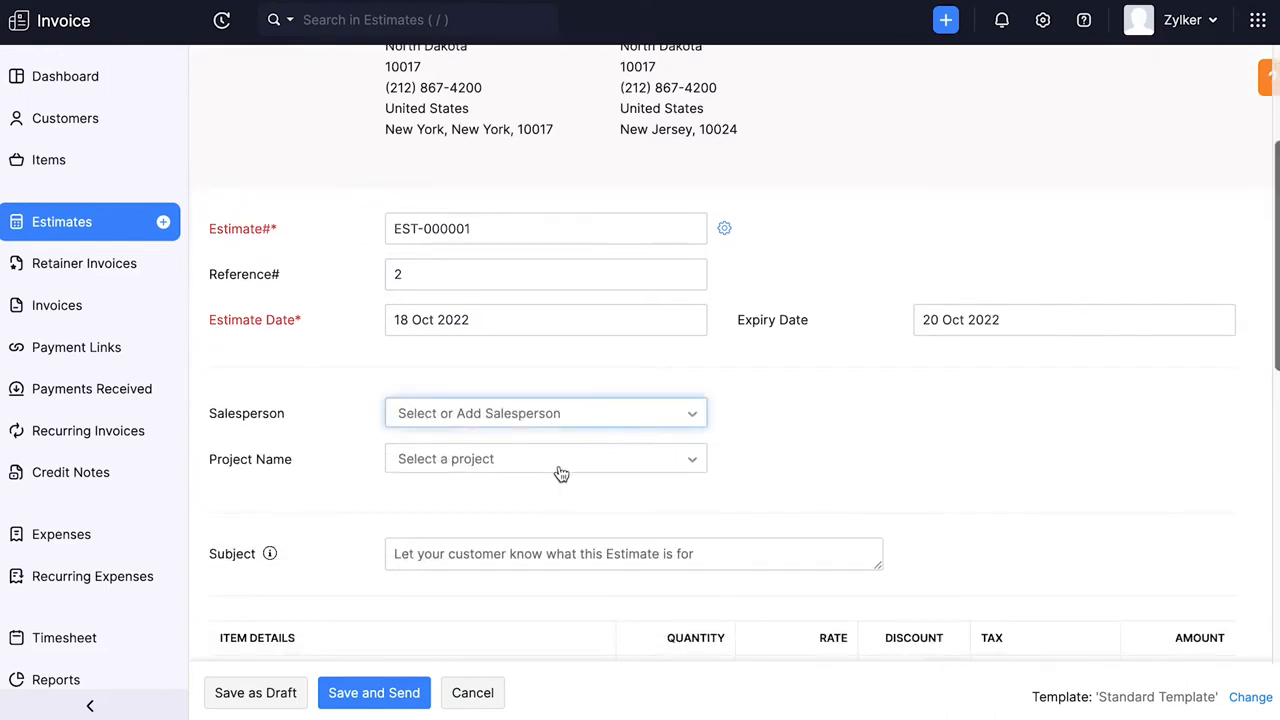
click(463, 553)
text(Estimate for company laptop)
- Add 5 pcs of MacBook Pro at a rate of 2000 with the Standard Rate [10%] tax, and save and send the estimate
scroll(749, 523, down, 5)
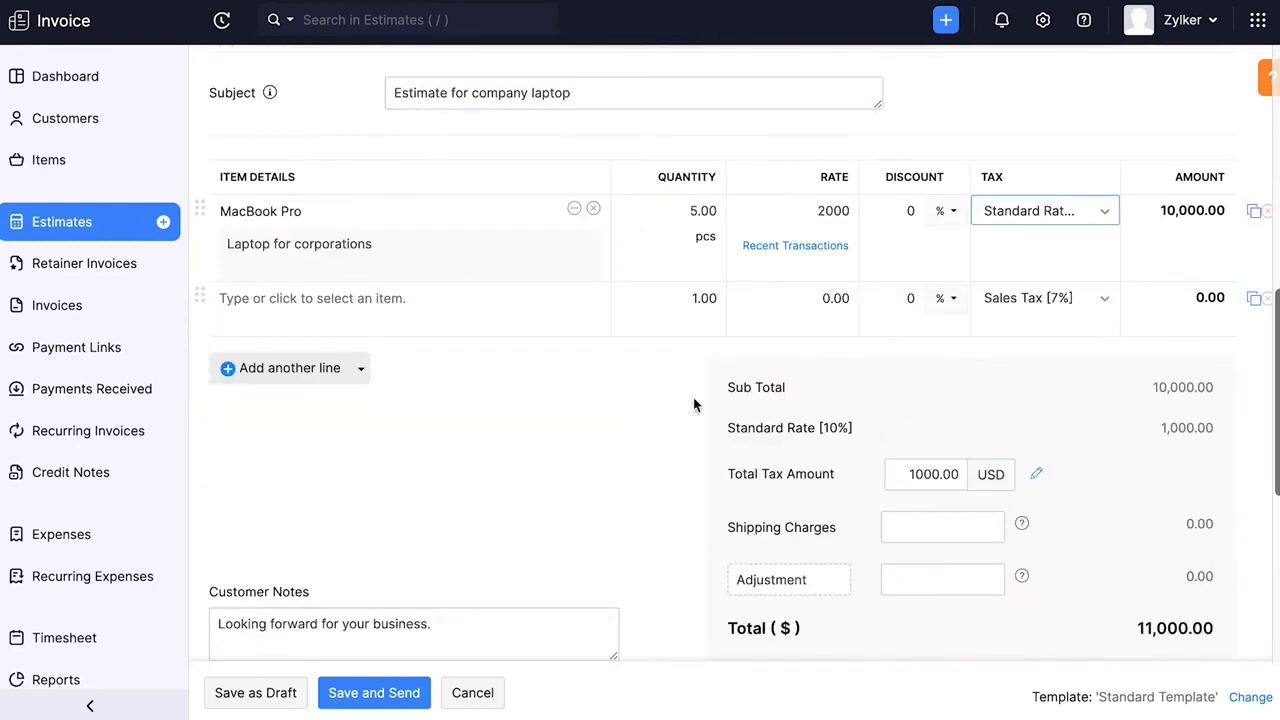
scroll(671, 414, down, 2)
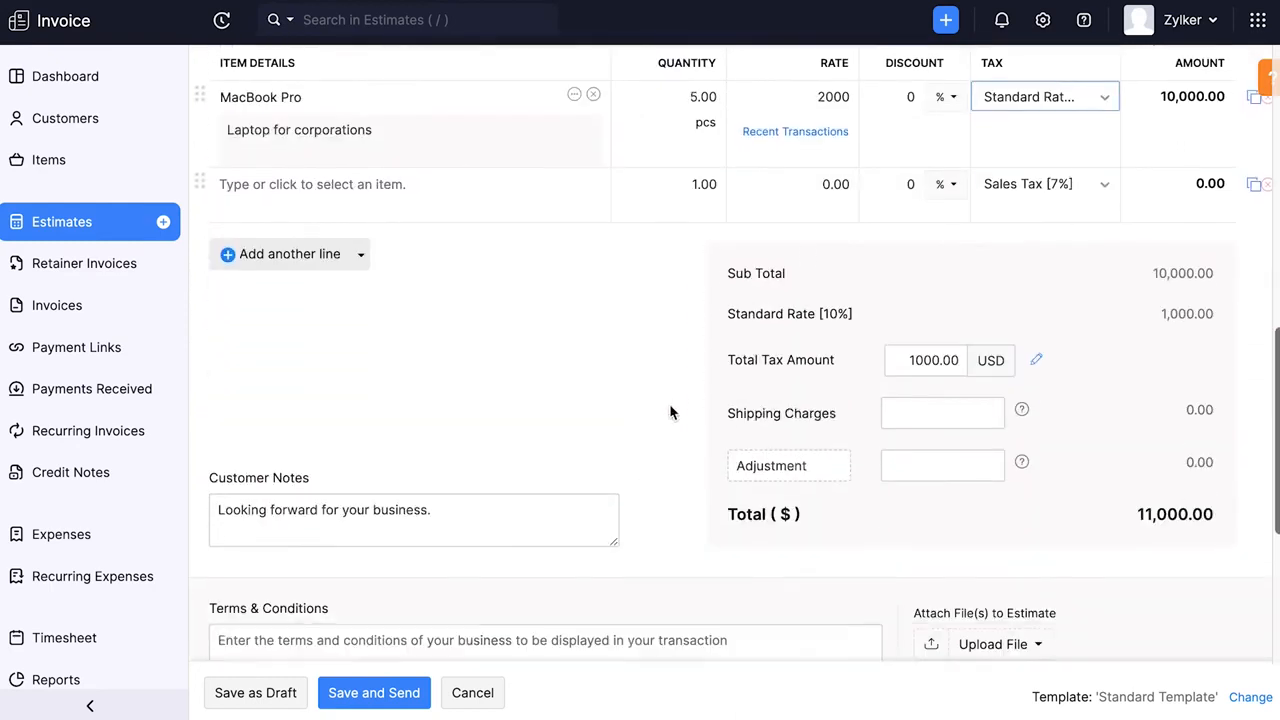
click(498, 459)
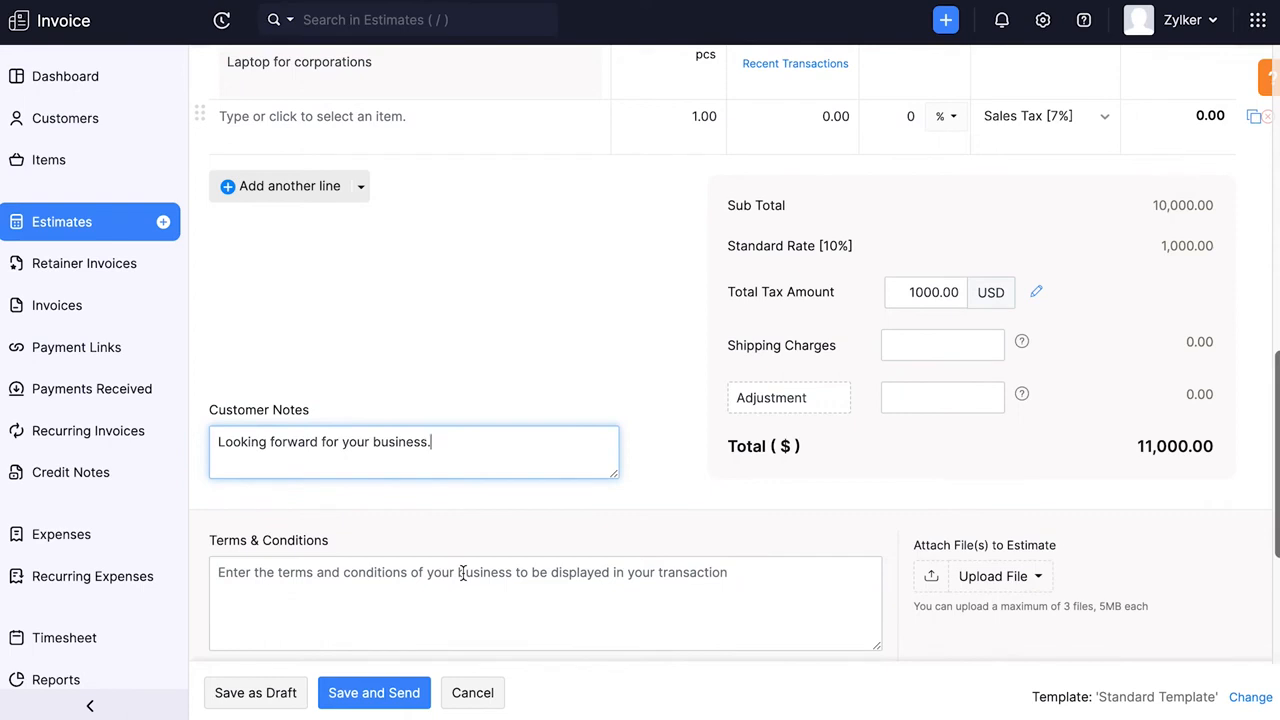
click(391, 692)
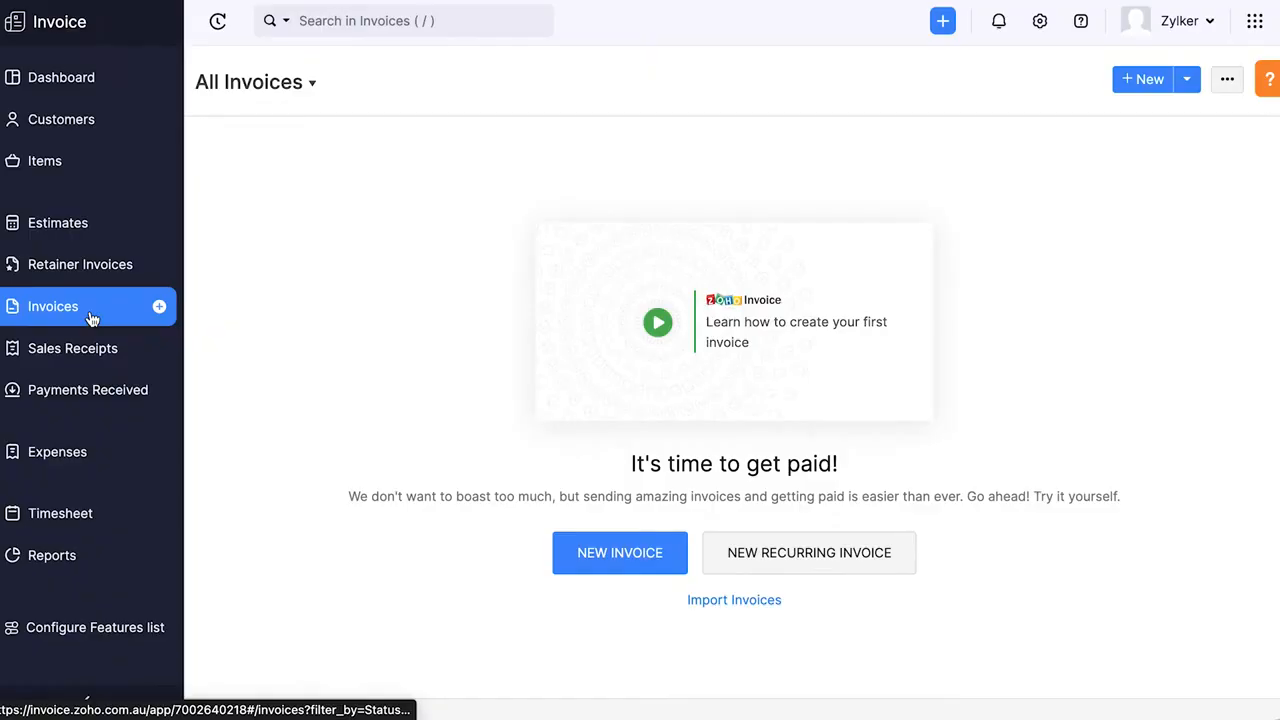
- Start a new invoice, review the transaction preferences and select the saved customer
click(616, 552)
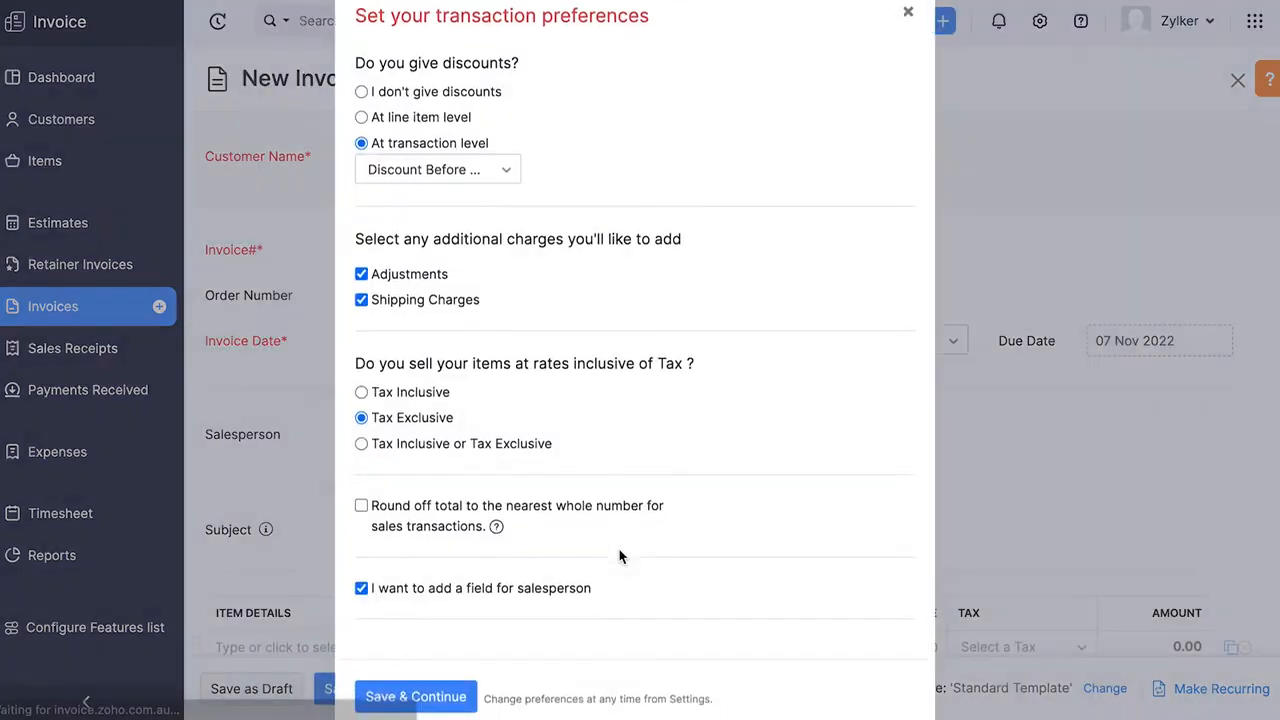
scroll(619, 550, down, 1)
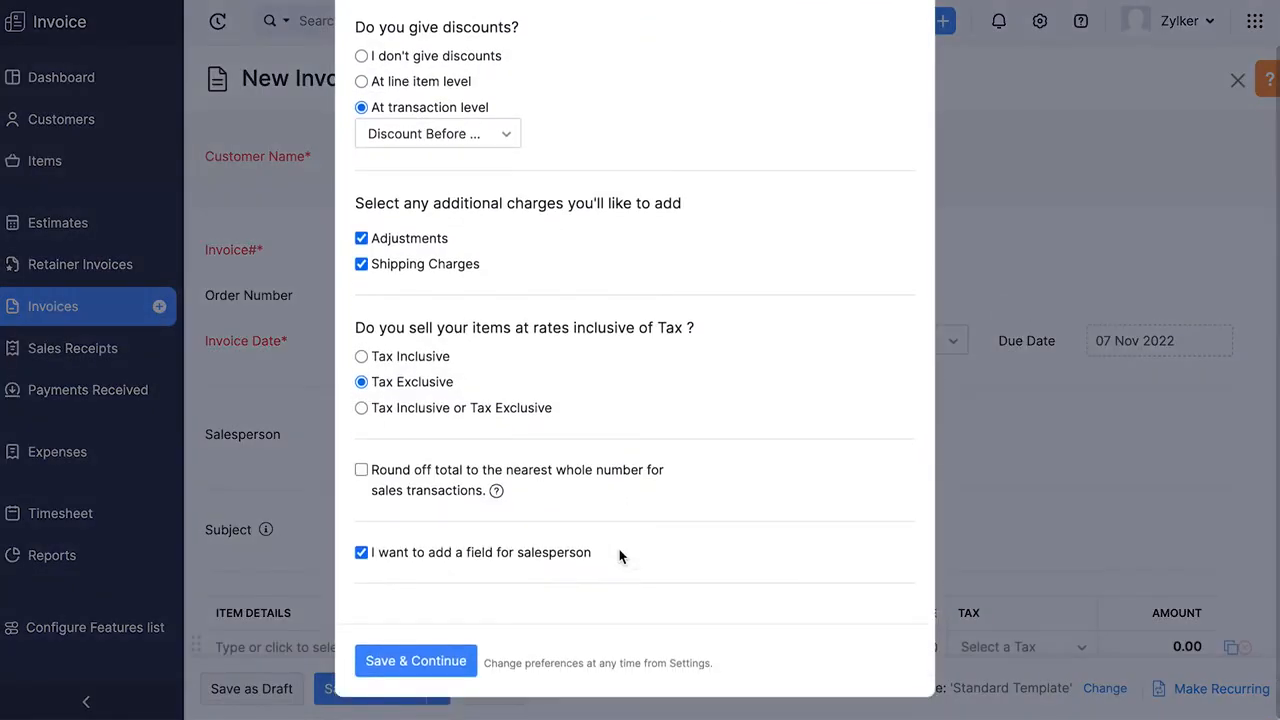
scroll(619, 550, up, 1)
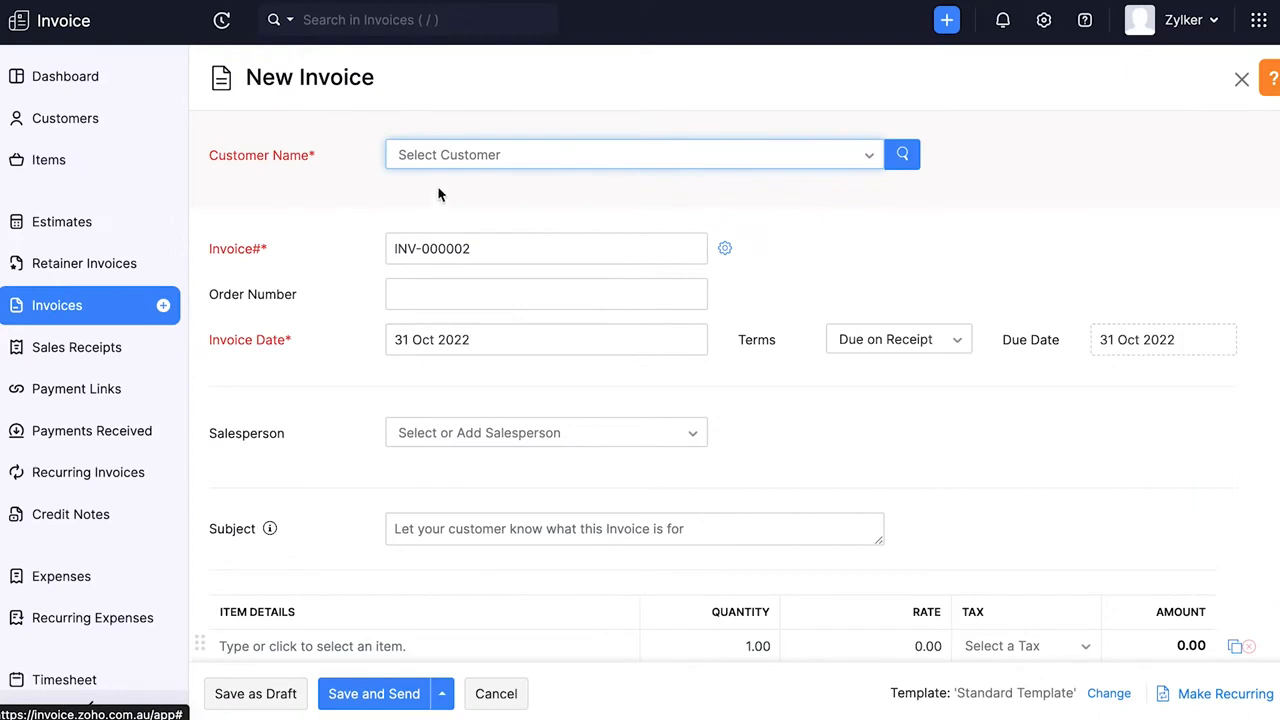
click(480, 162)
click(474, 237)
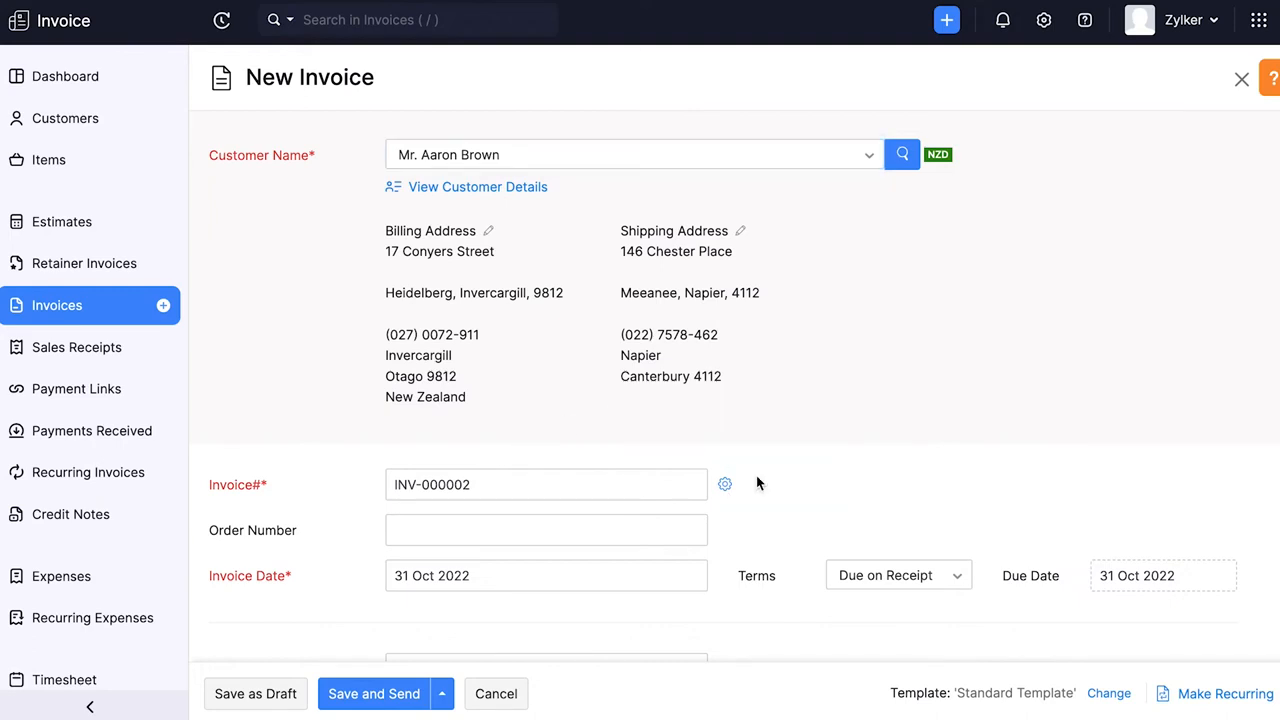
- Set the invoice's order number to 2, keep PayPal Standard as the online payment option, and save and send the invoice
click(397, 530)
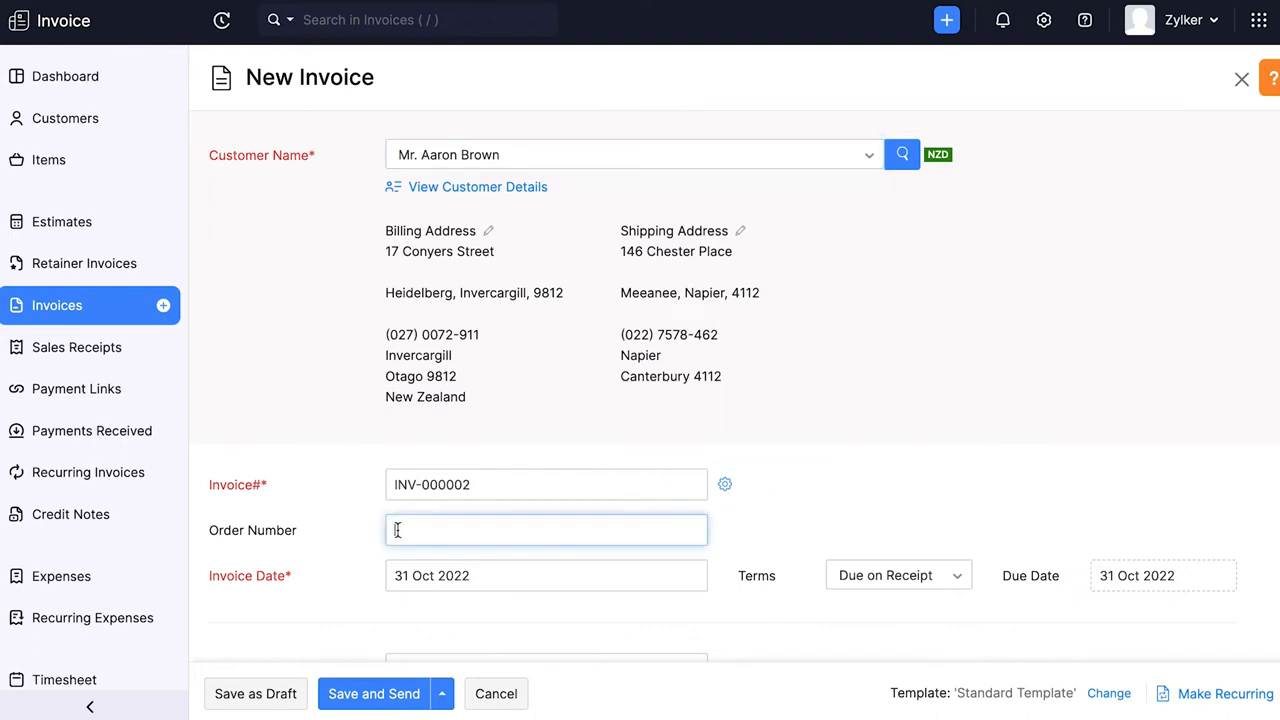
text(2)
scroll(1120, 577, down, 5)
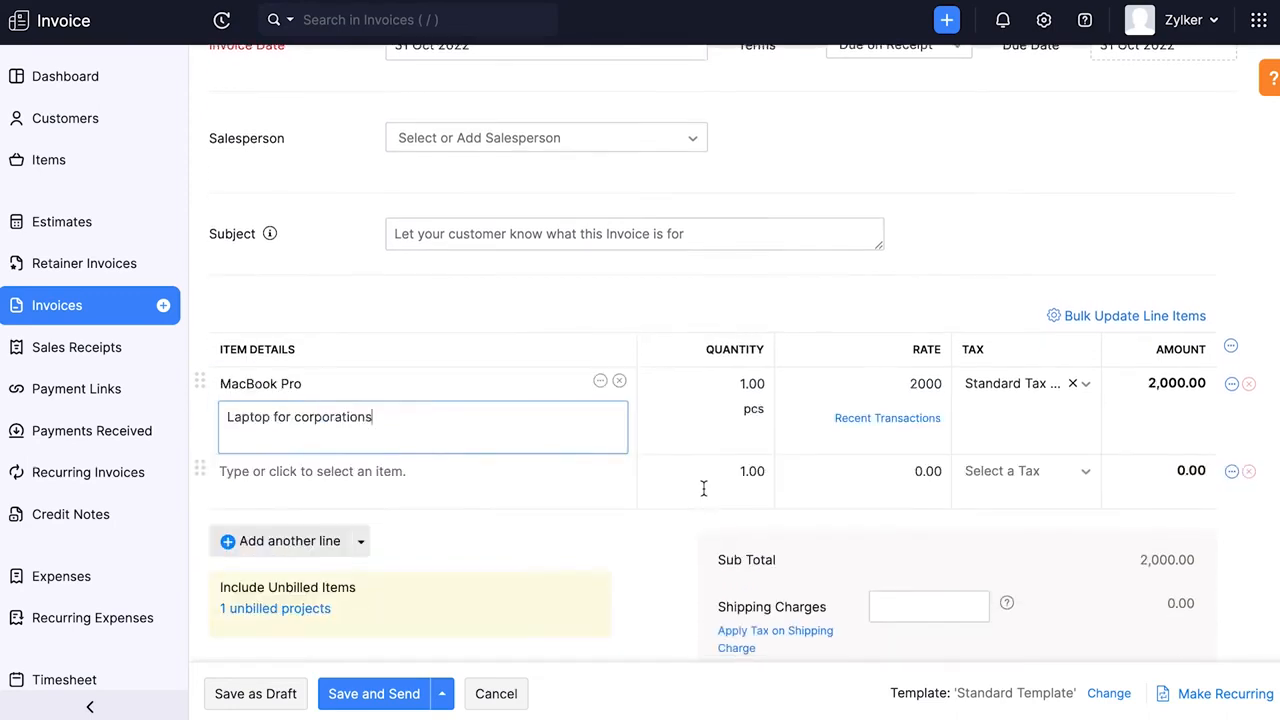
scroll(397, 457, down, 5)
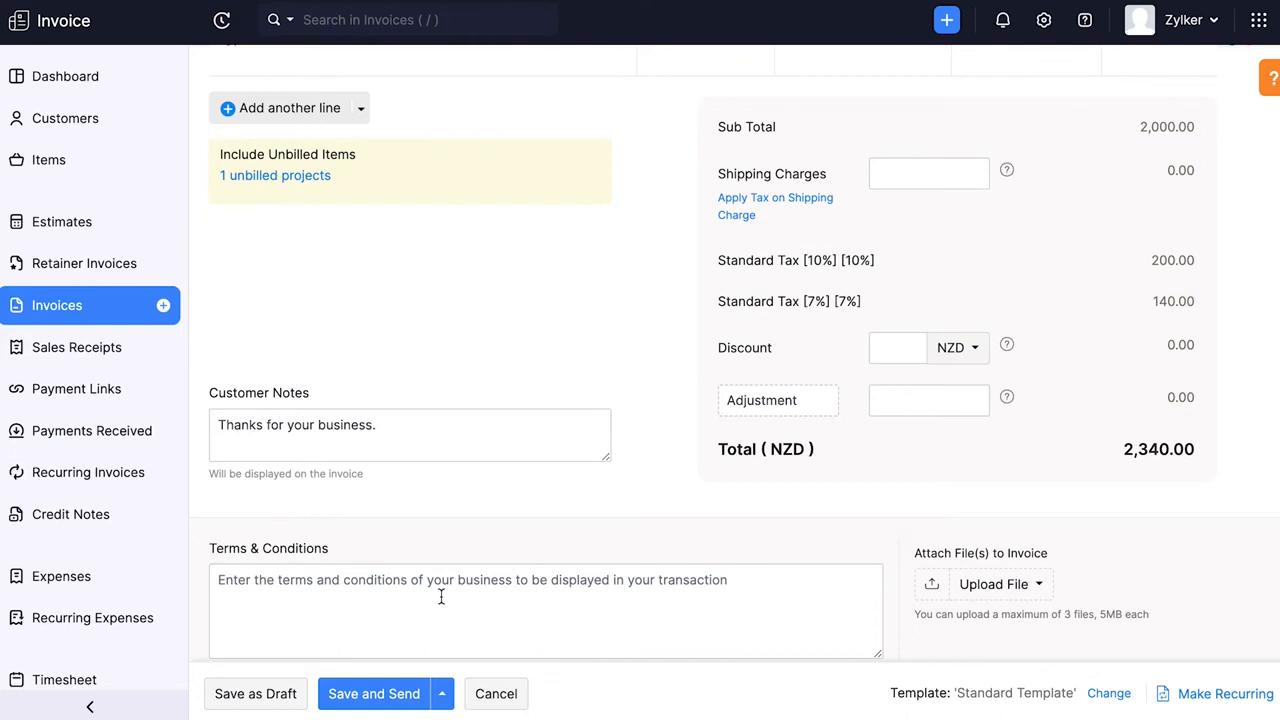
scroll(440, 597, down, 2)
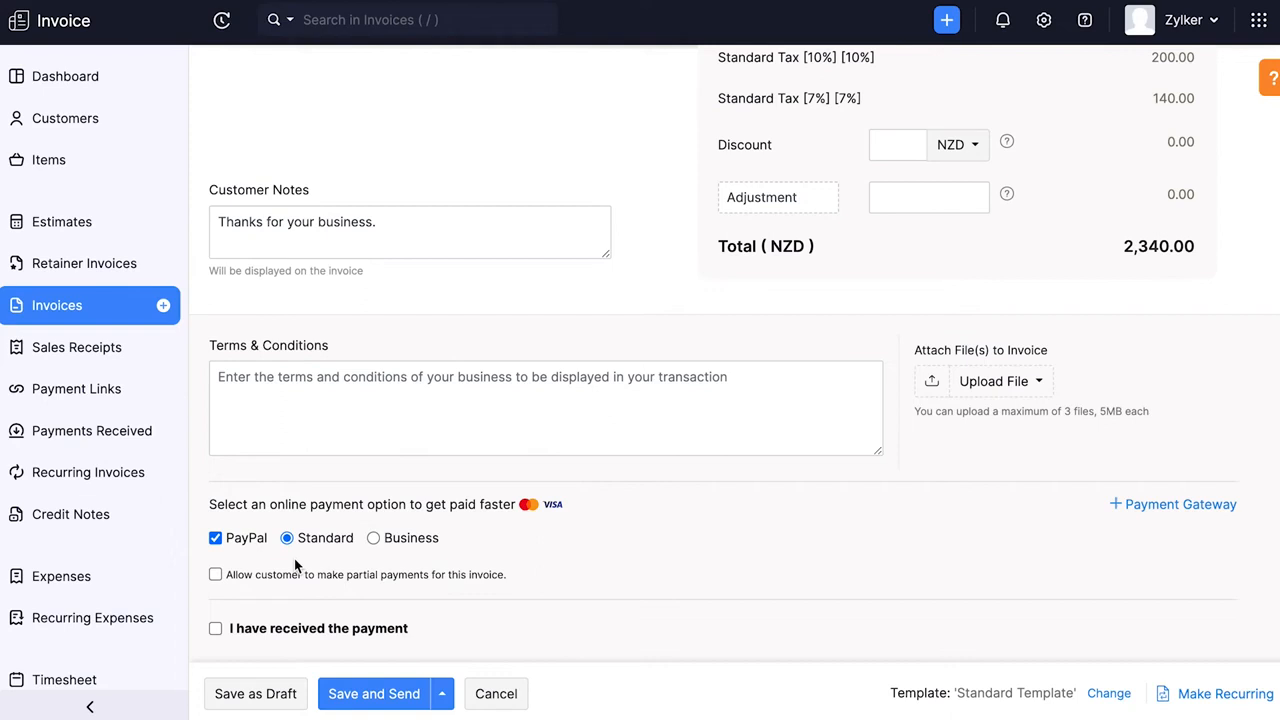
click(388, 700)
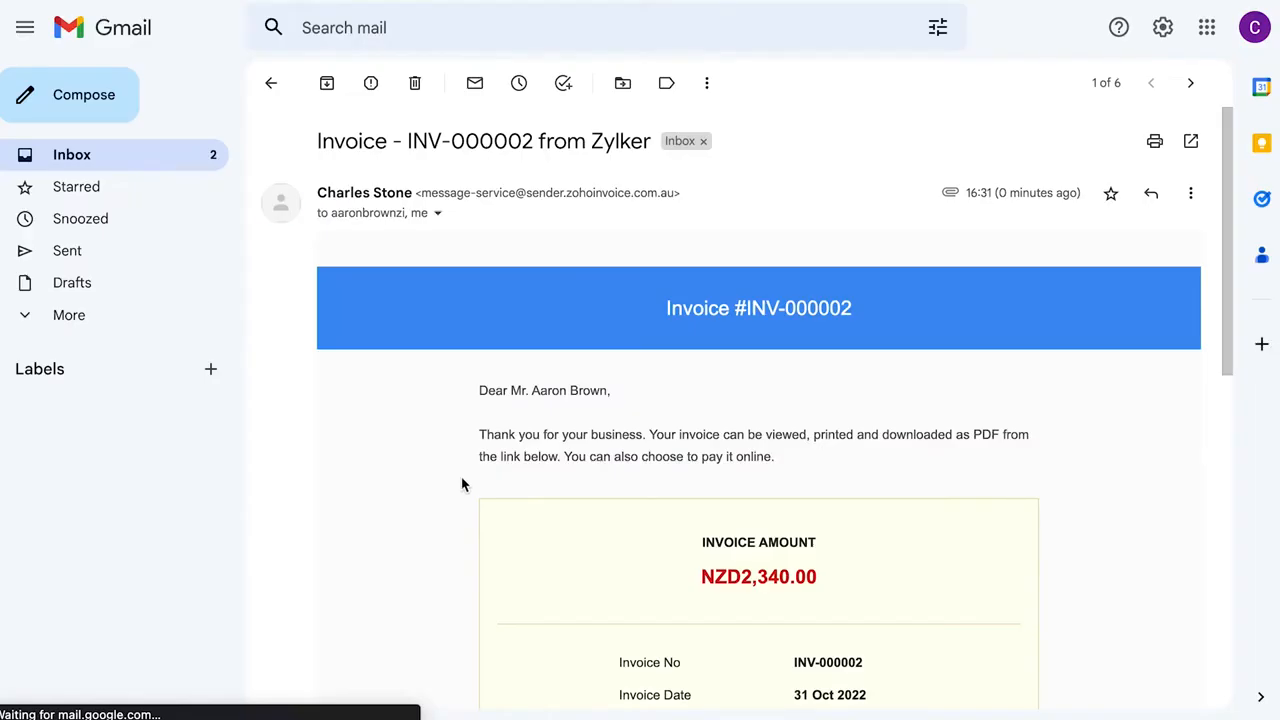
- Review the e-mail for invoice INV-000002 in the customer's Gmail inbox
scroll(689, 474, down, 5)
scroll(731, 414, up, 1)
click(757, 457)
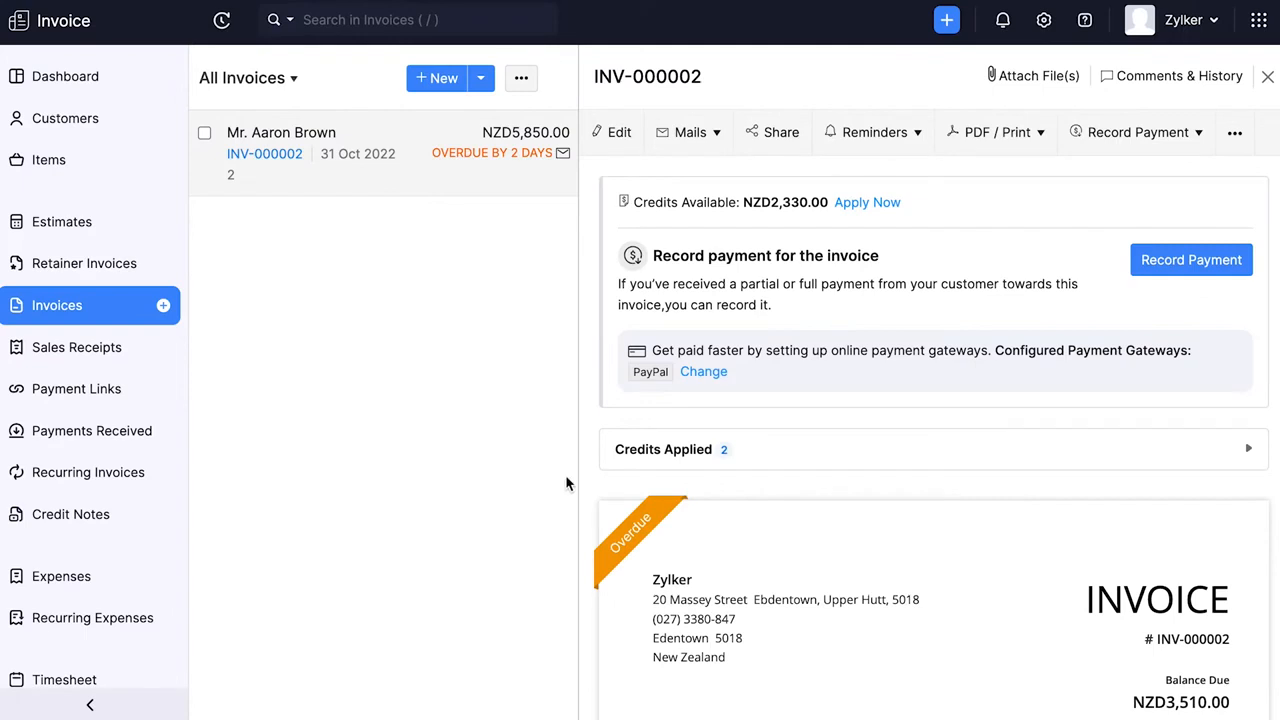
- Record a cash payment dated 02 Nov 2022 for invoice INV-000002, with a thank-you note by e-mail
click(1194, 262)
scroll(1148, 357, down, 4)
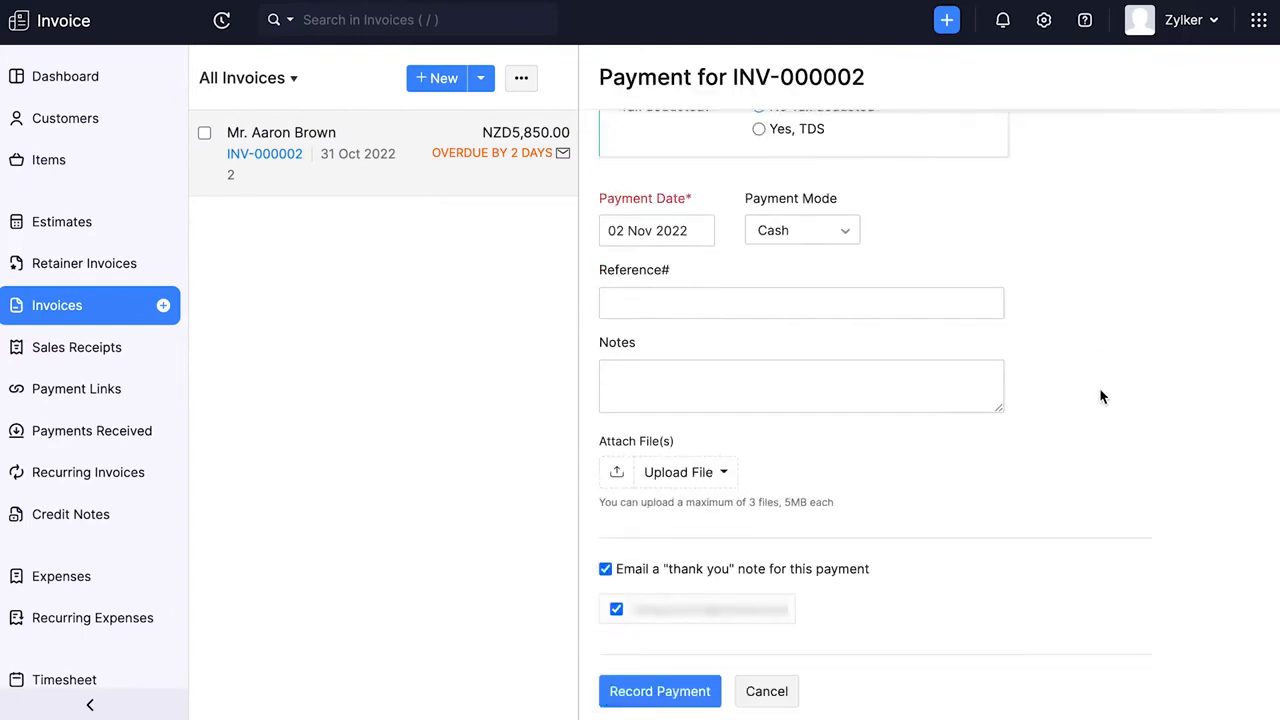
click(632, 668)
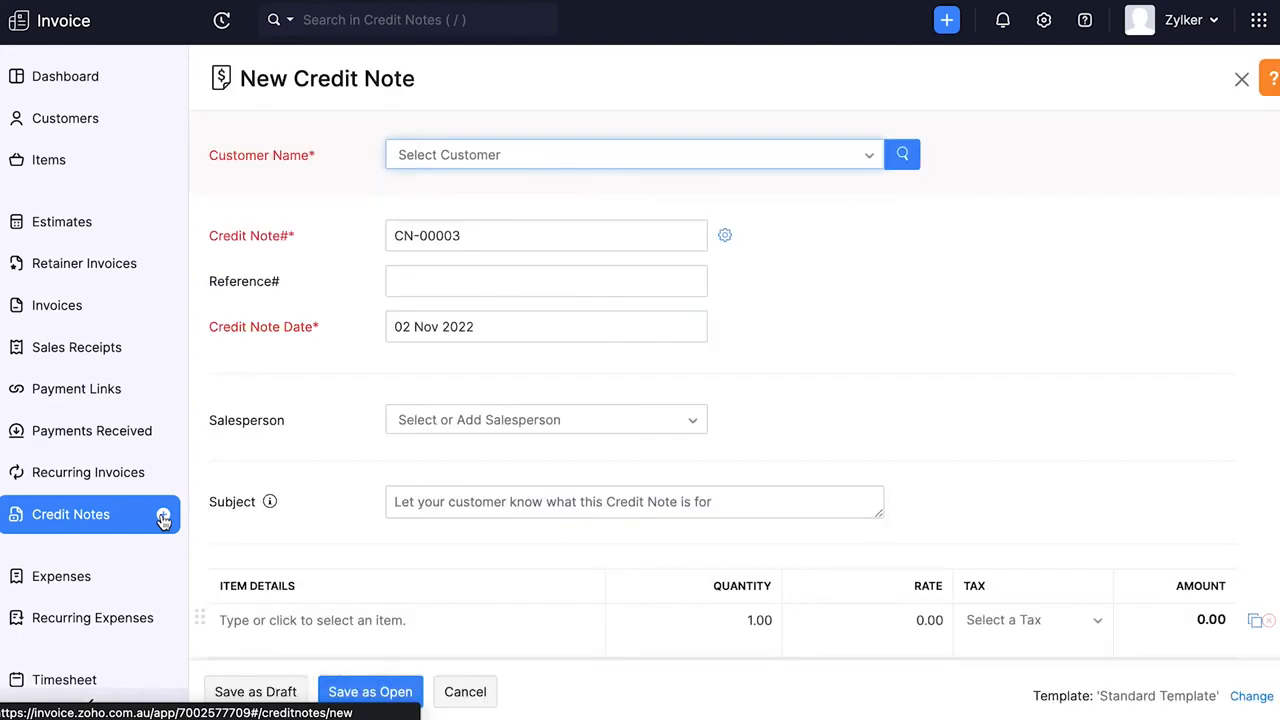
- Fill in a new credit note for the saved customer with reference 4 and save it as open
click(466, 158)
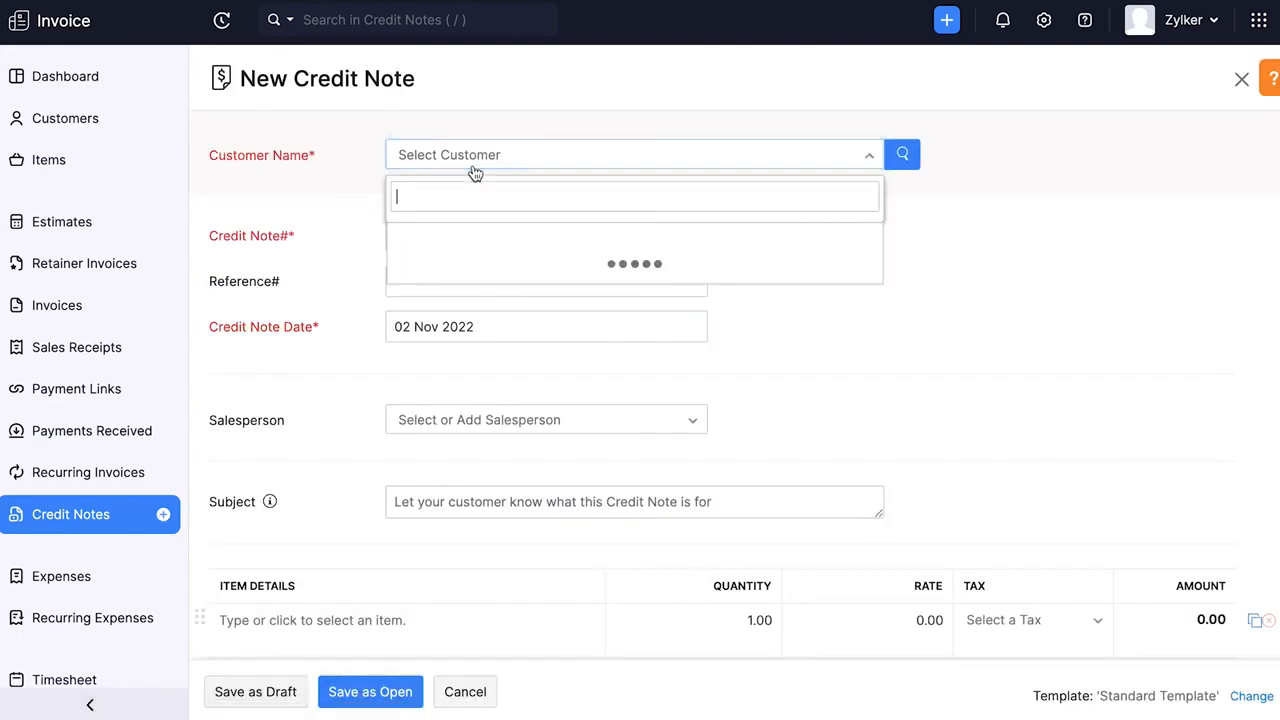
click(468, 231)
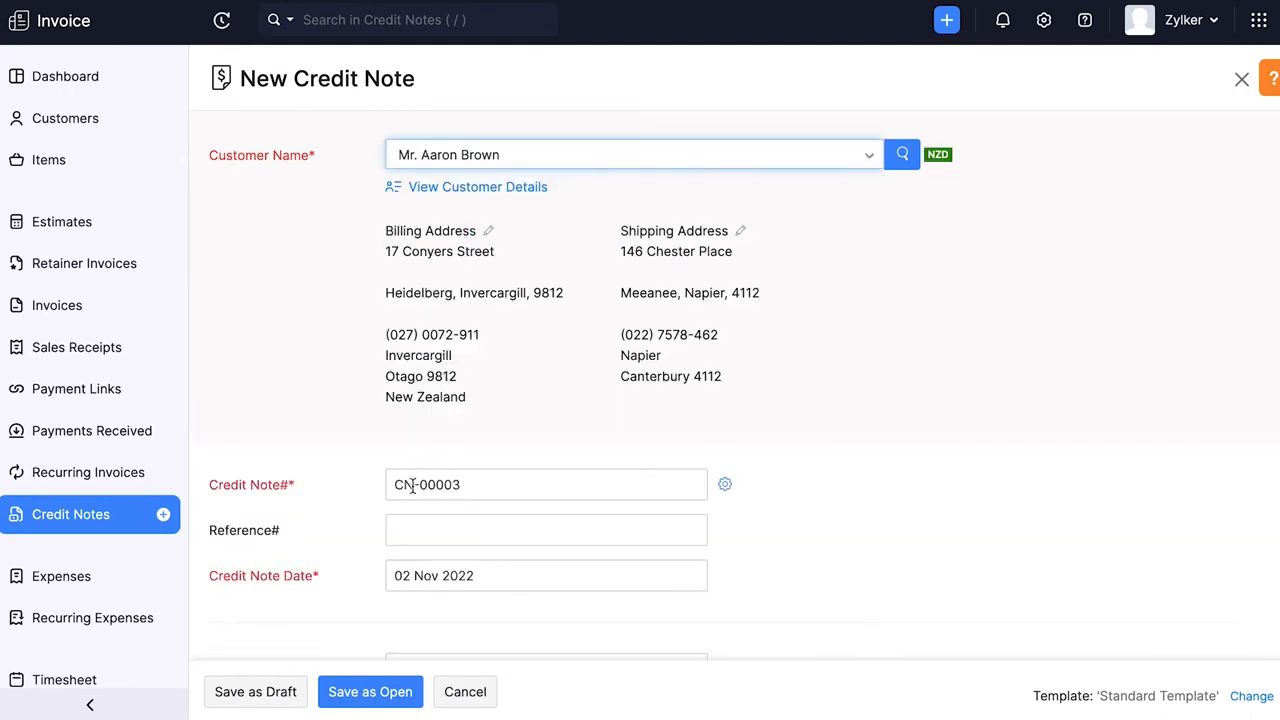
click(403, 526)
text(4)
scroll(700, 540, down, 1)
scroll(745, 560, down, 4)
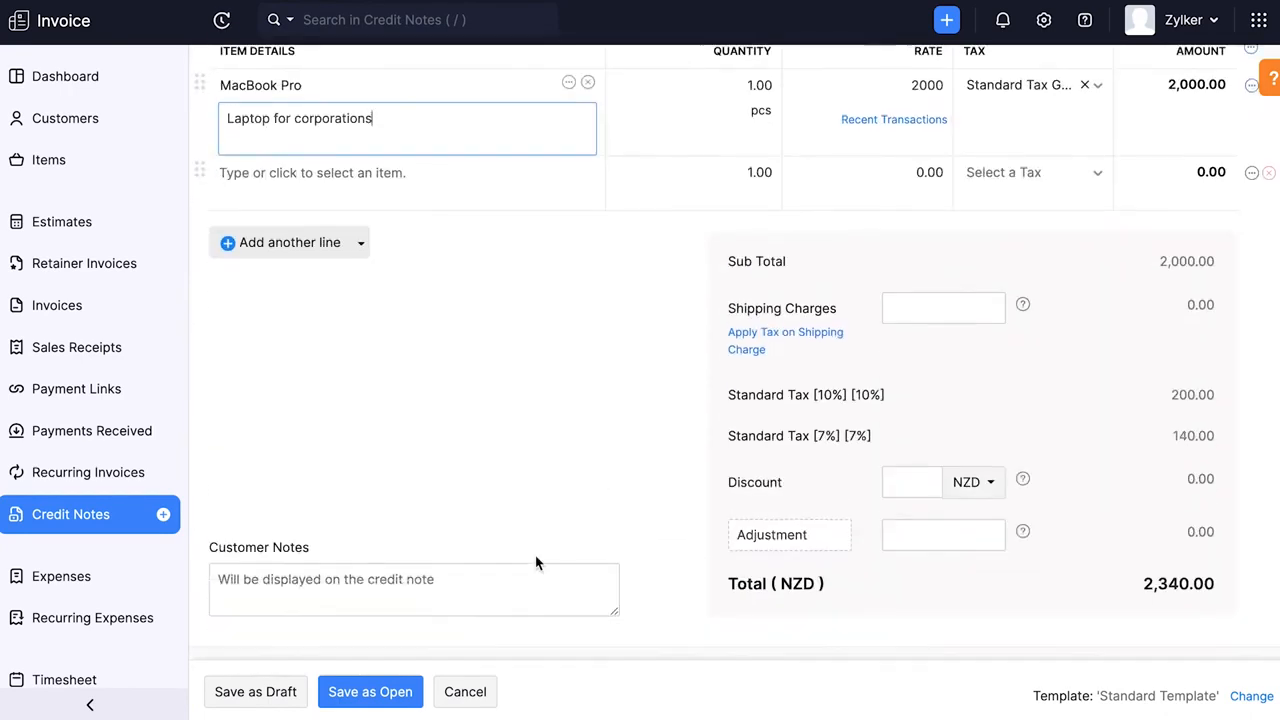
scroll(535, 560, down, 3)
scroll(535, 560, down, 1)
click(386, 700)
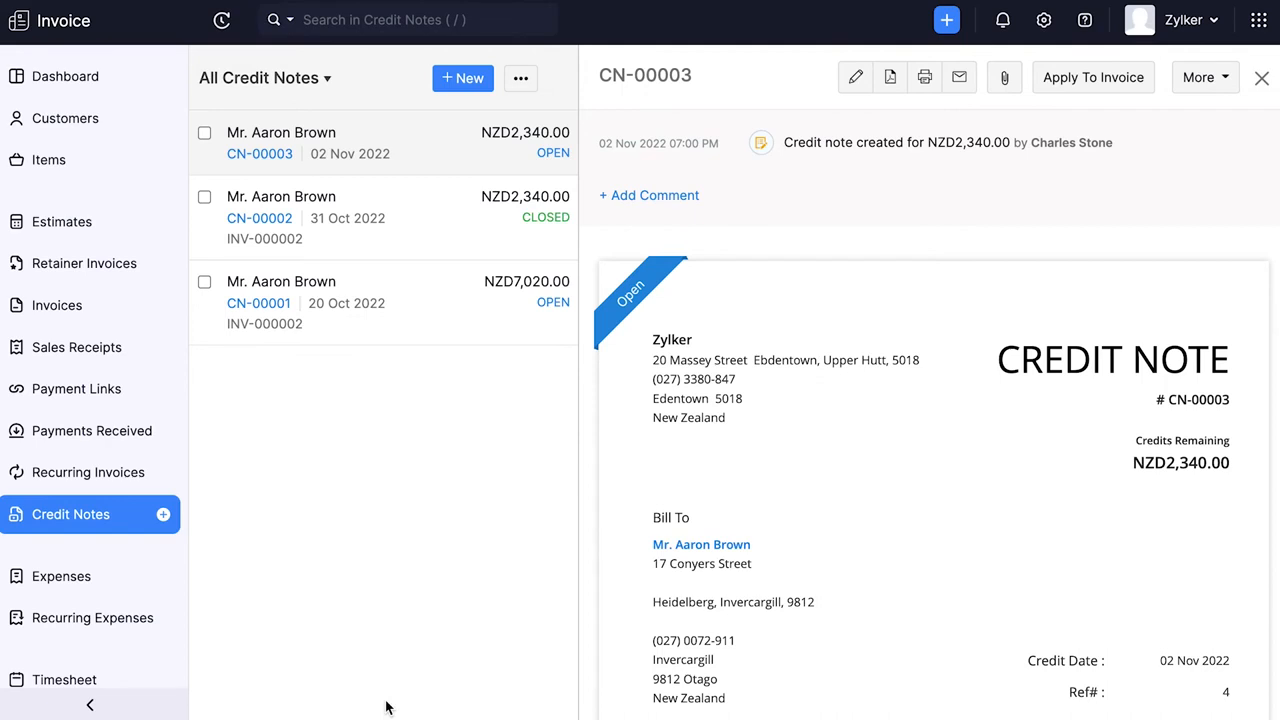
- Apply 2340 of credit from credit note CN-00003 to invoice INV-000003 and save it
click(108, 515)
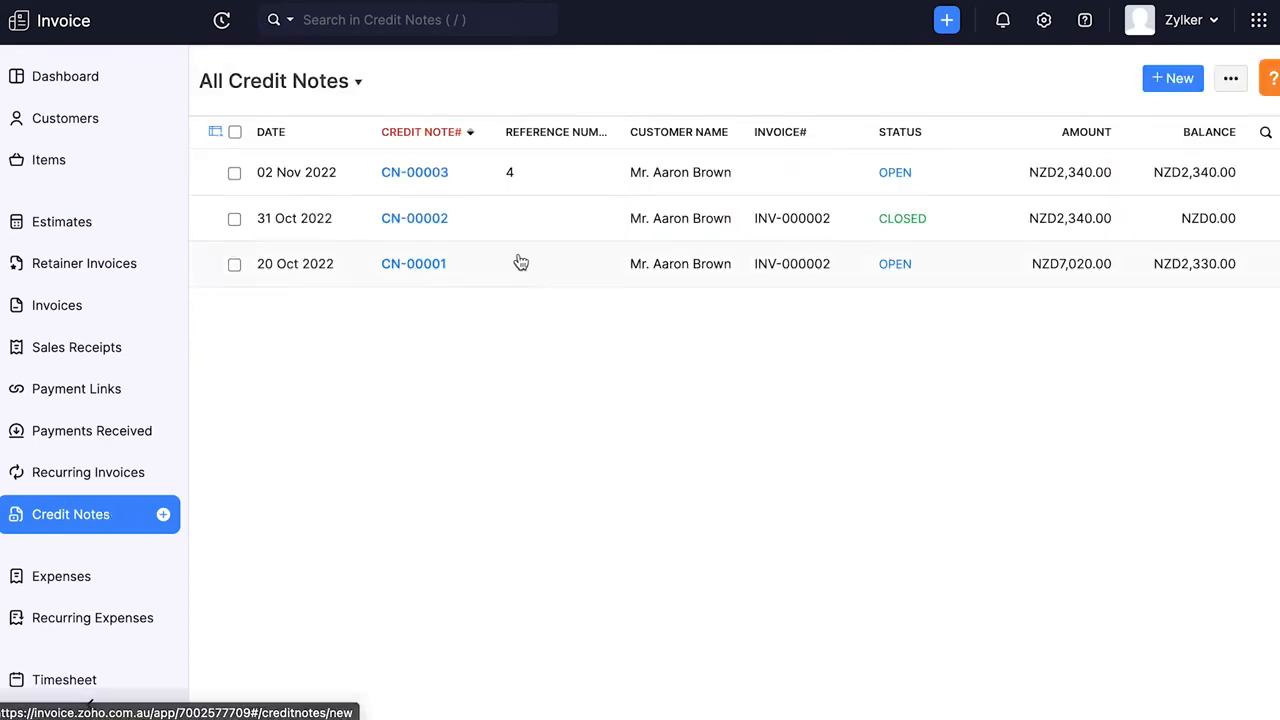
click(557, 193)
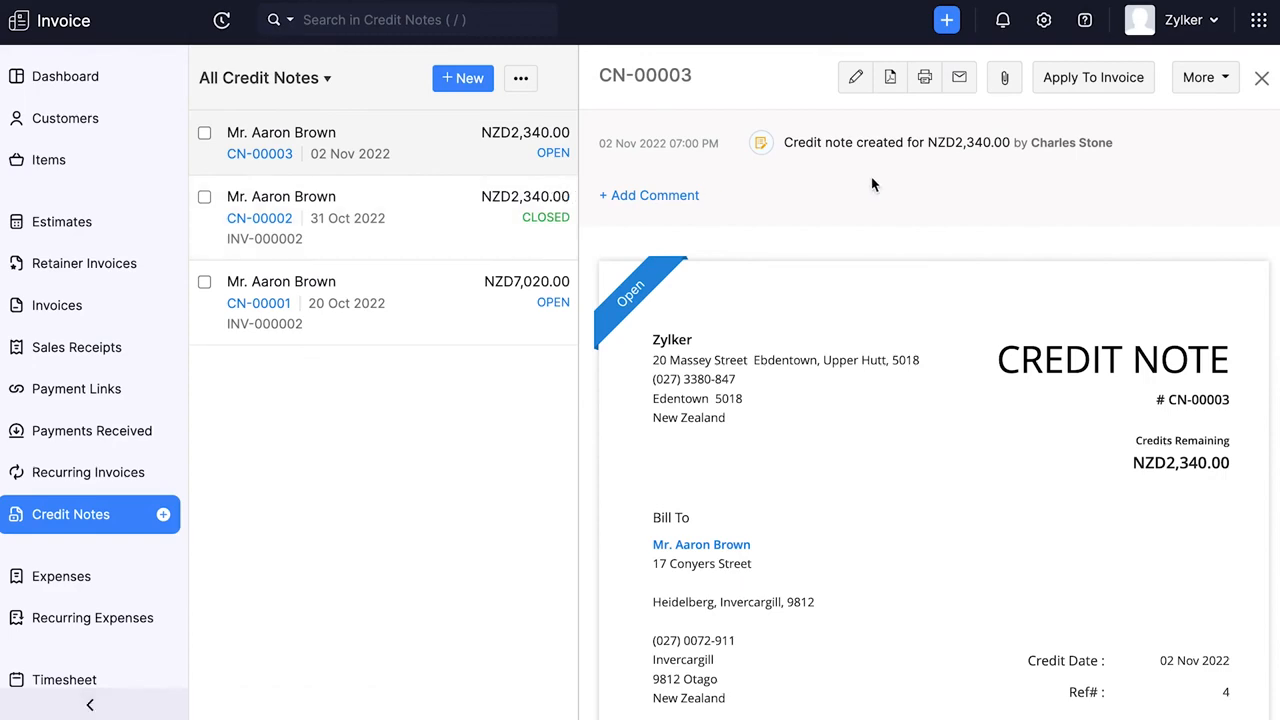
click(1090, 80)
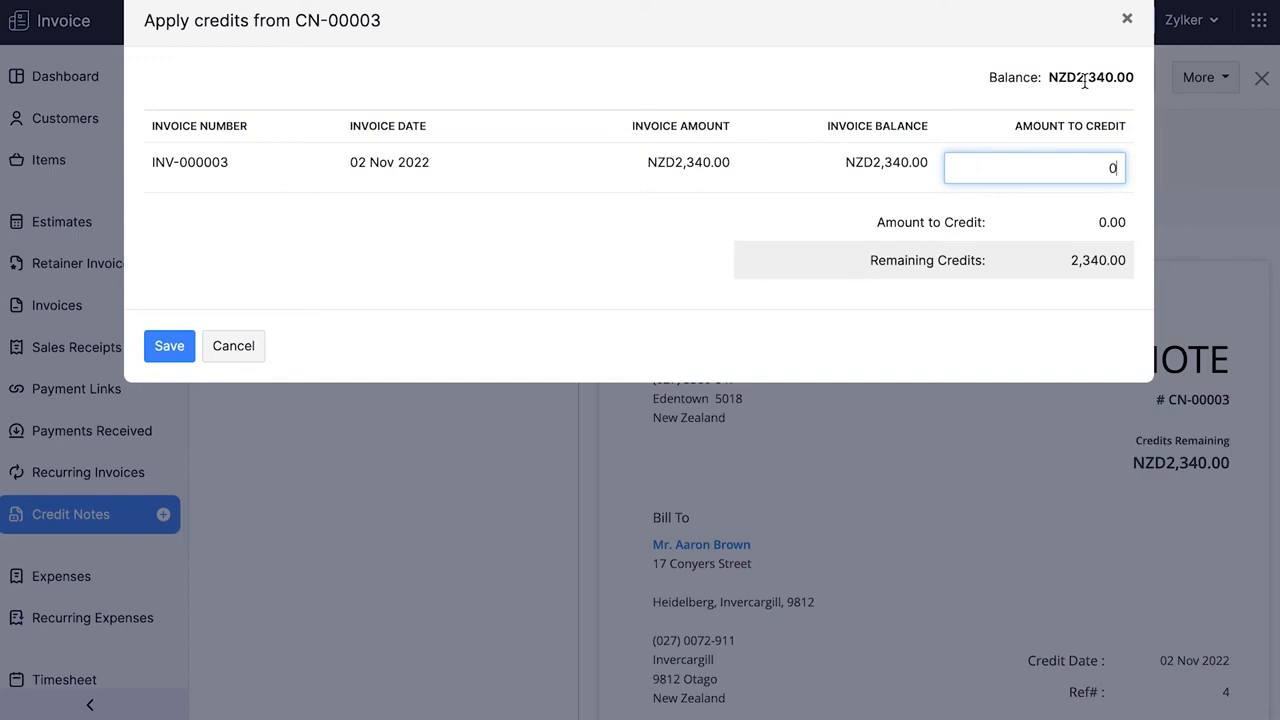
click(1114, 167)
text(2340)
click(165, 355)
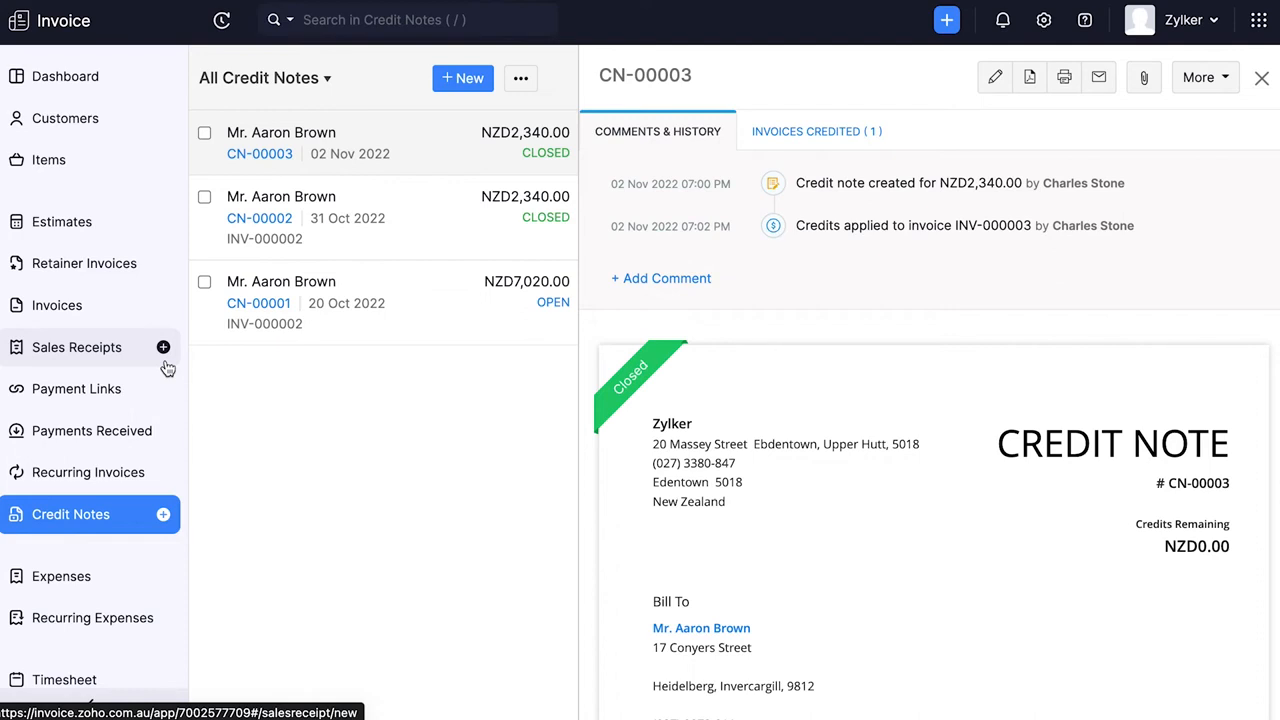
- Refund NZD 2330 in cash from the open credit note CN-00001 and save the refund
mouse_move(658, 410)
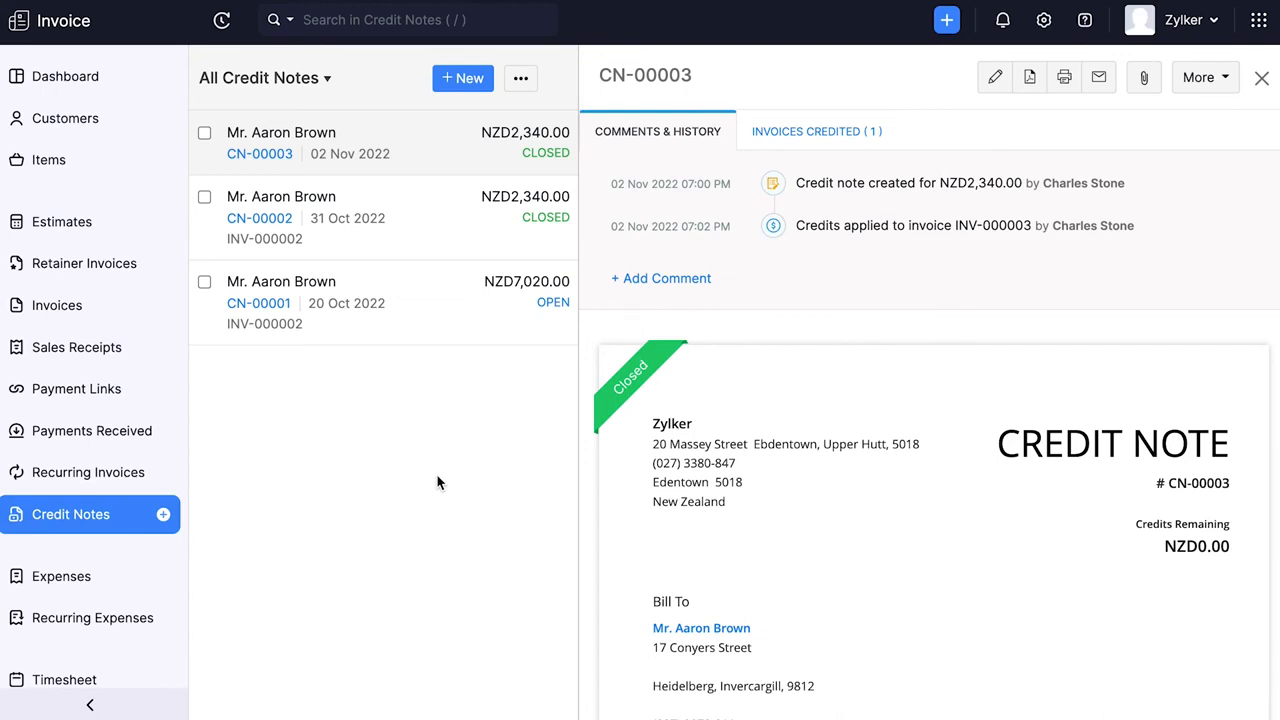
click(108, 524)
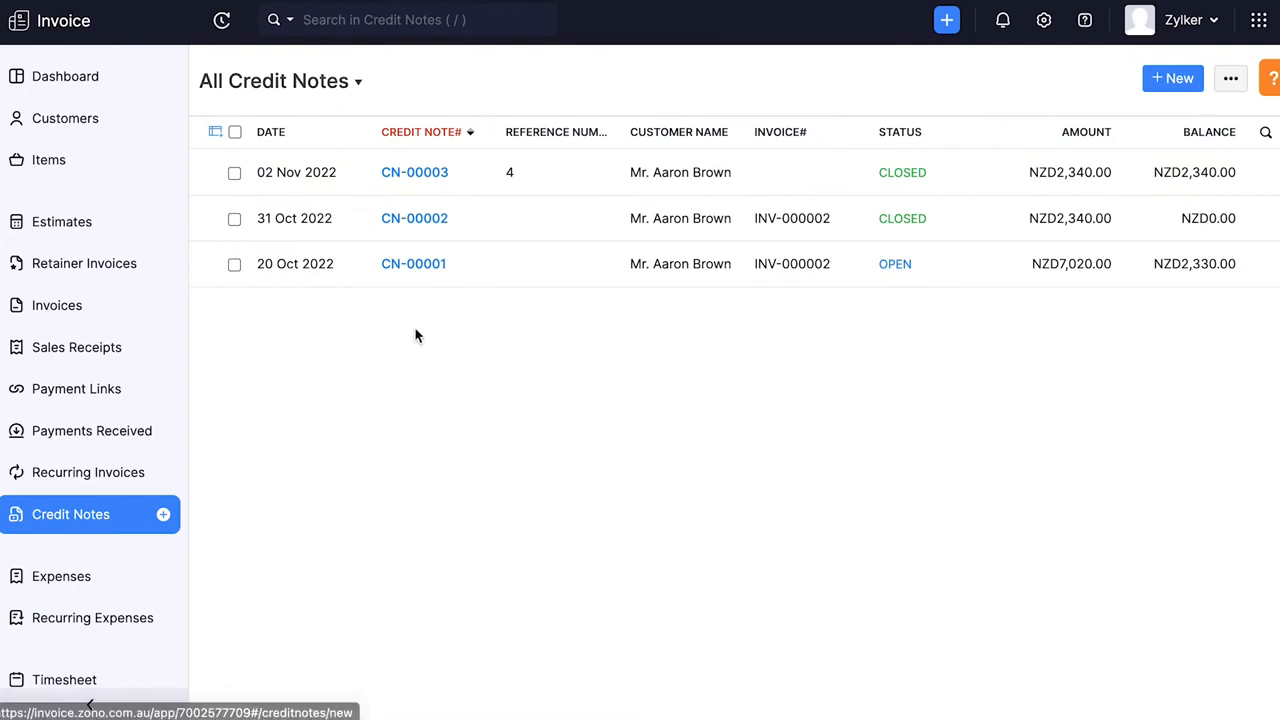
click(440, 277)
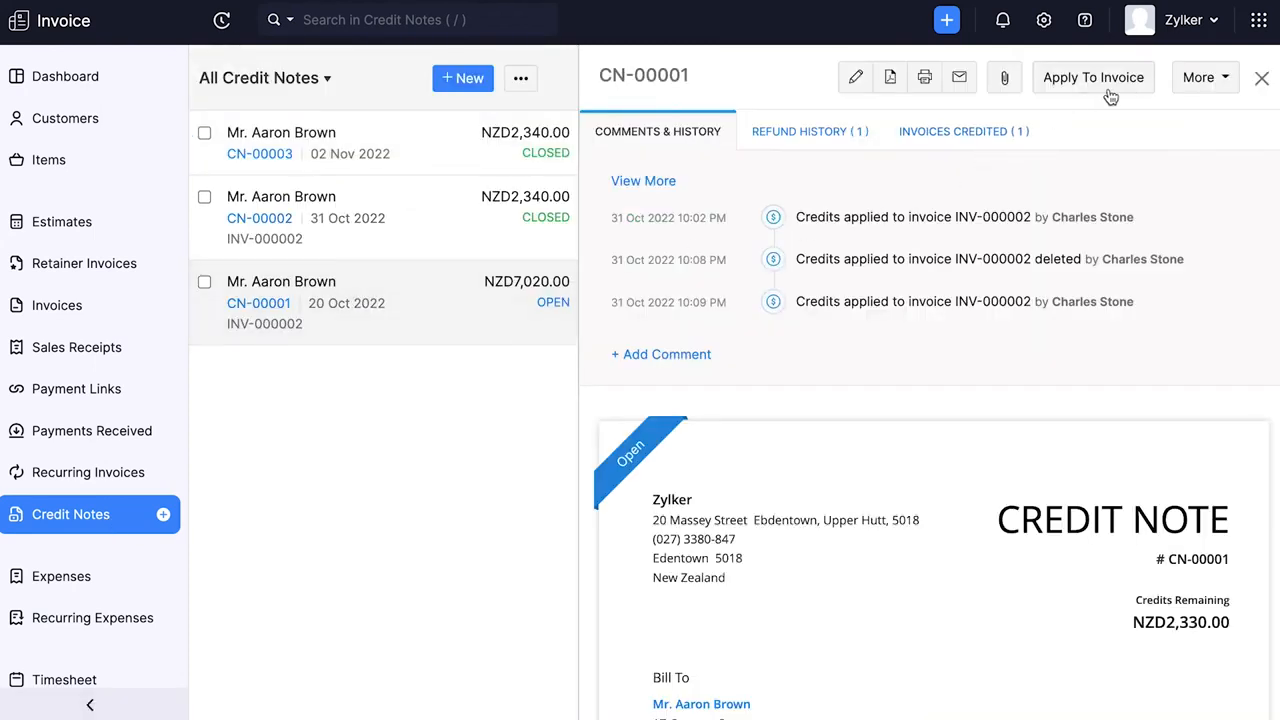
click(1196, 86)
click(1196, 116)
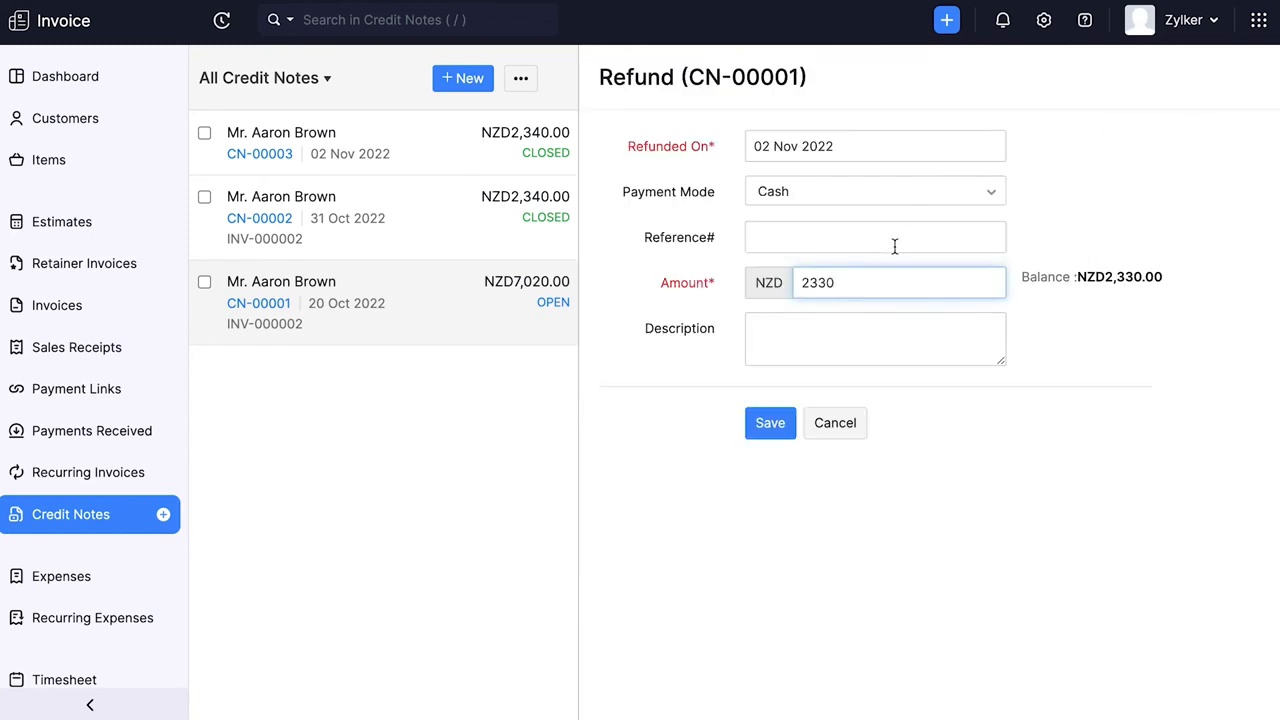
click(785, 423)
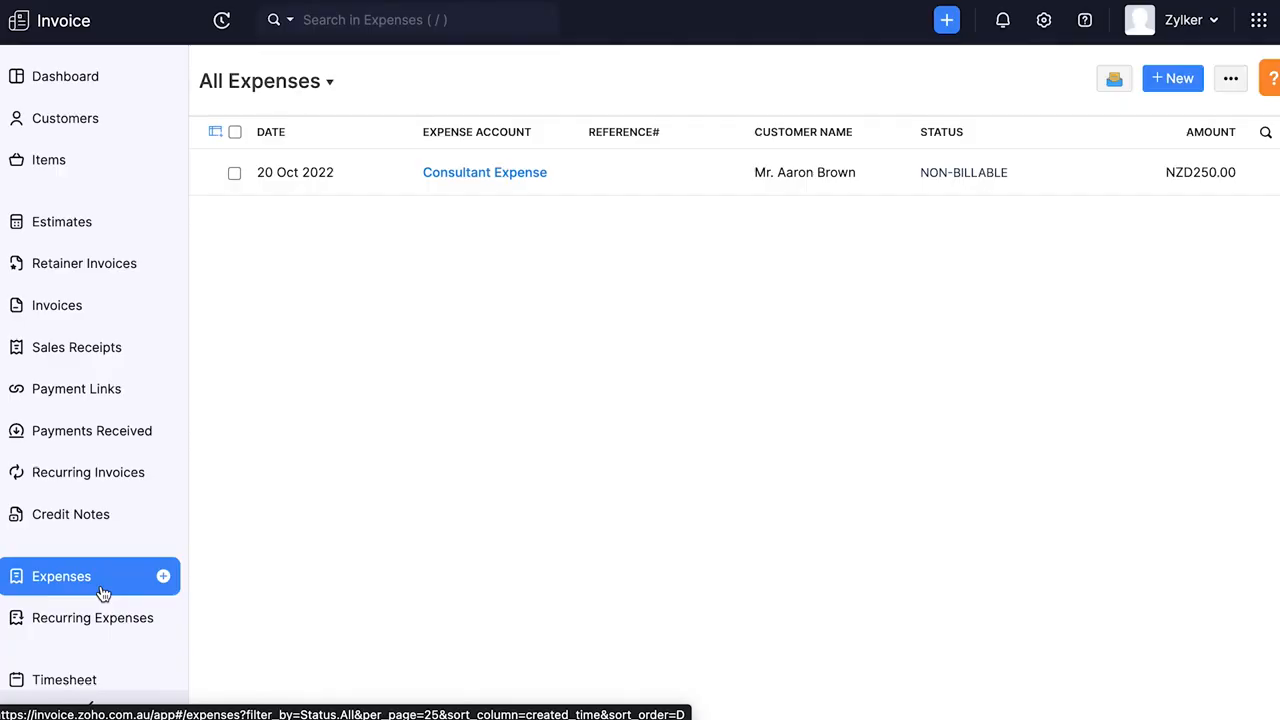
- Start a new expense in the Consultant Expense category, itemize it and set the line amount to NZD 300
click(164, 579)
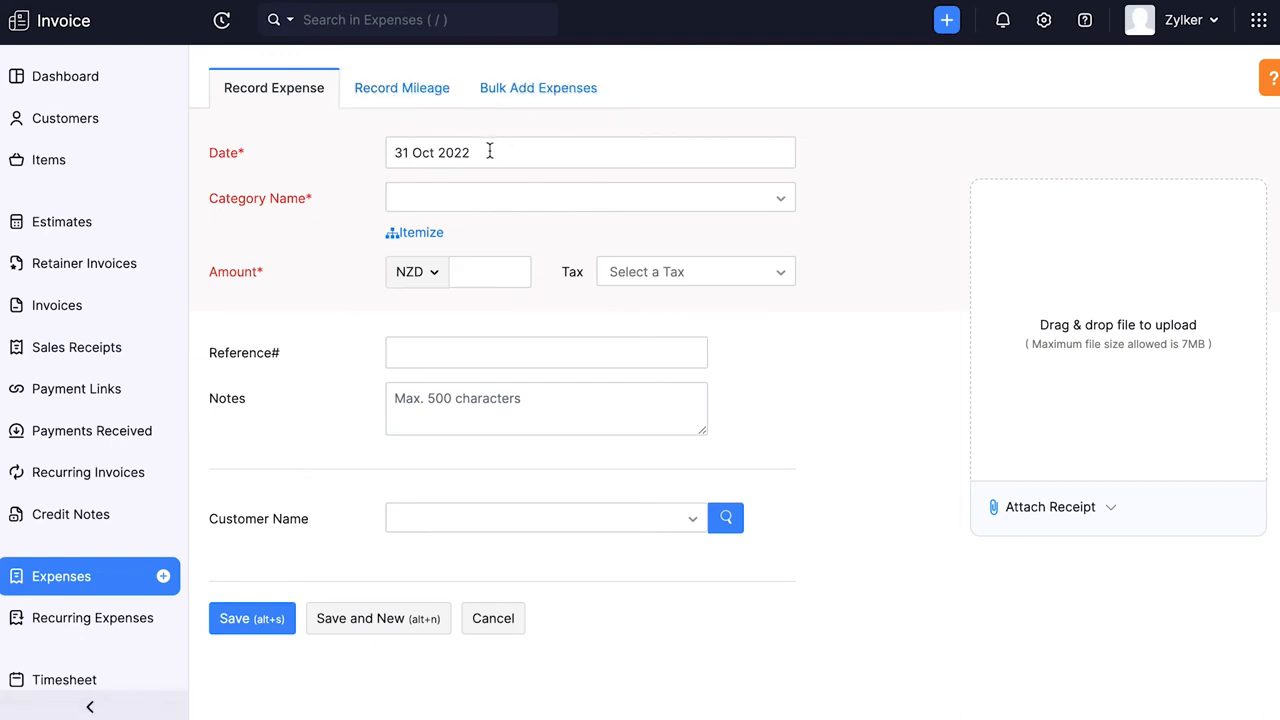
click(460, 206)
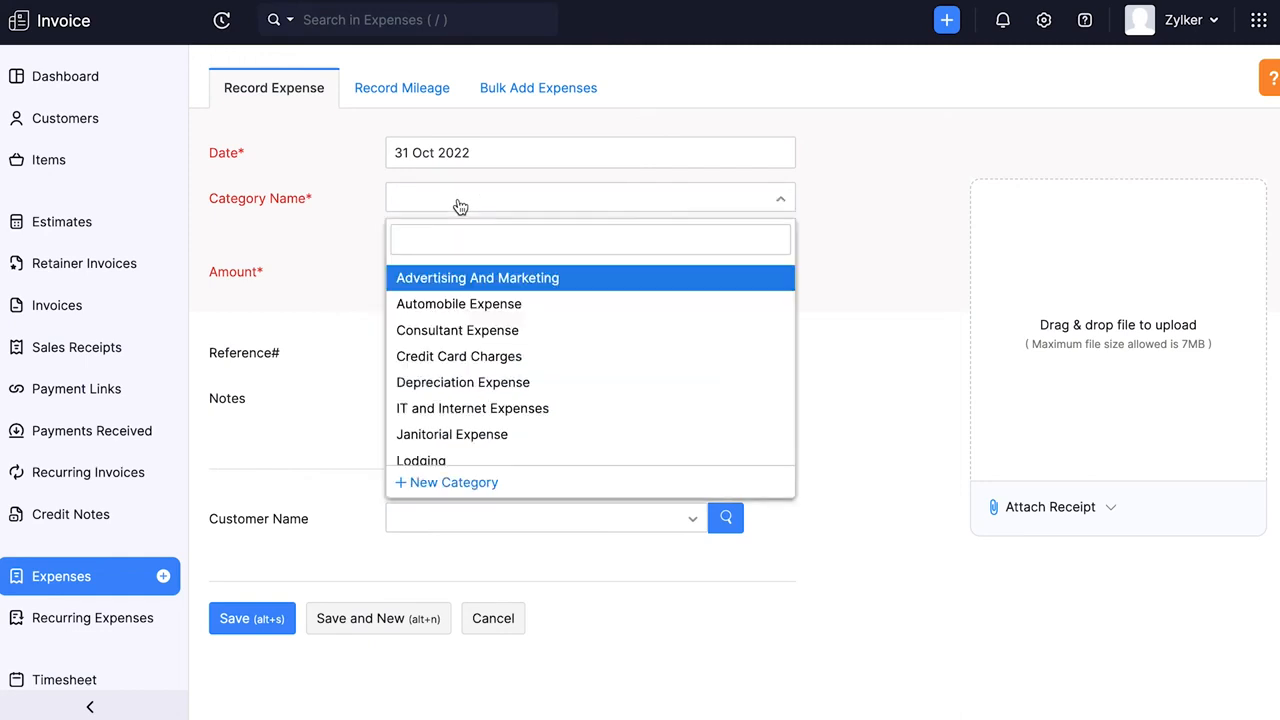
click(446, 330)
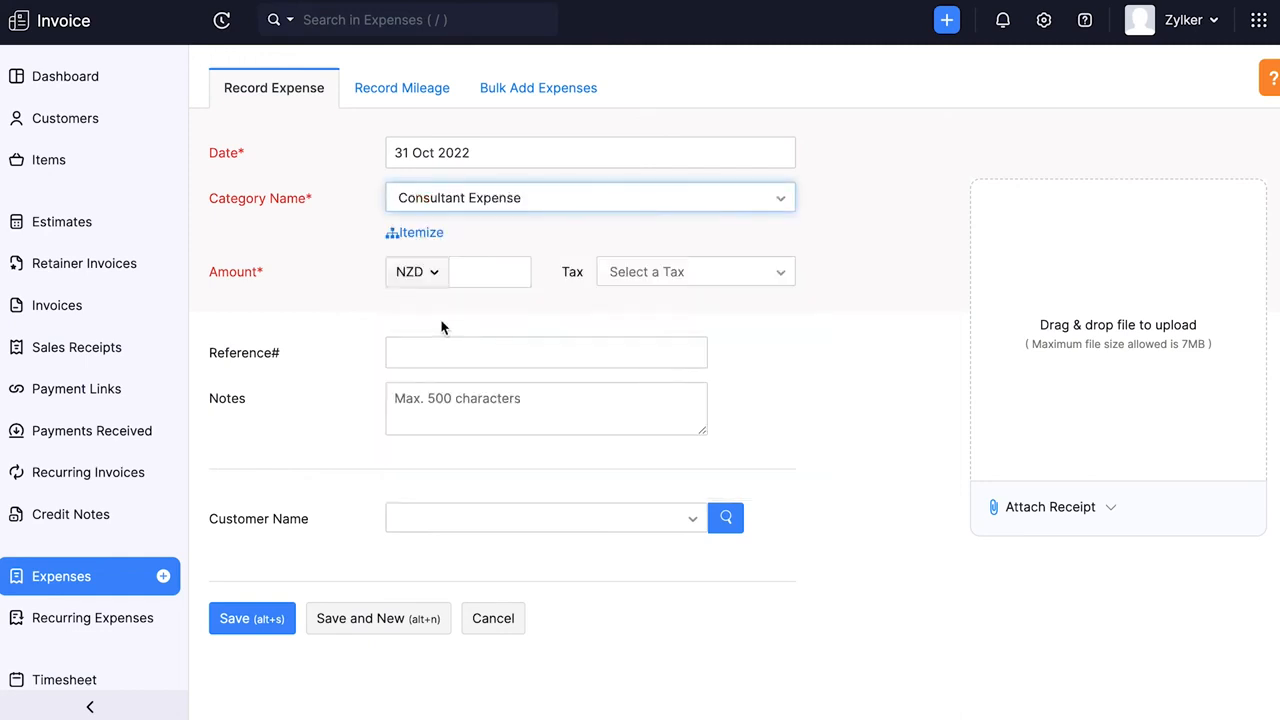
click(427, 240)
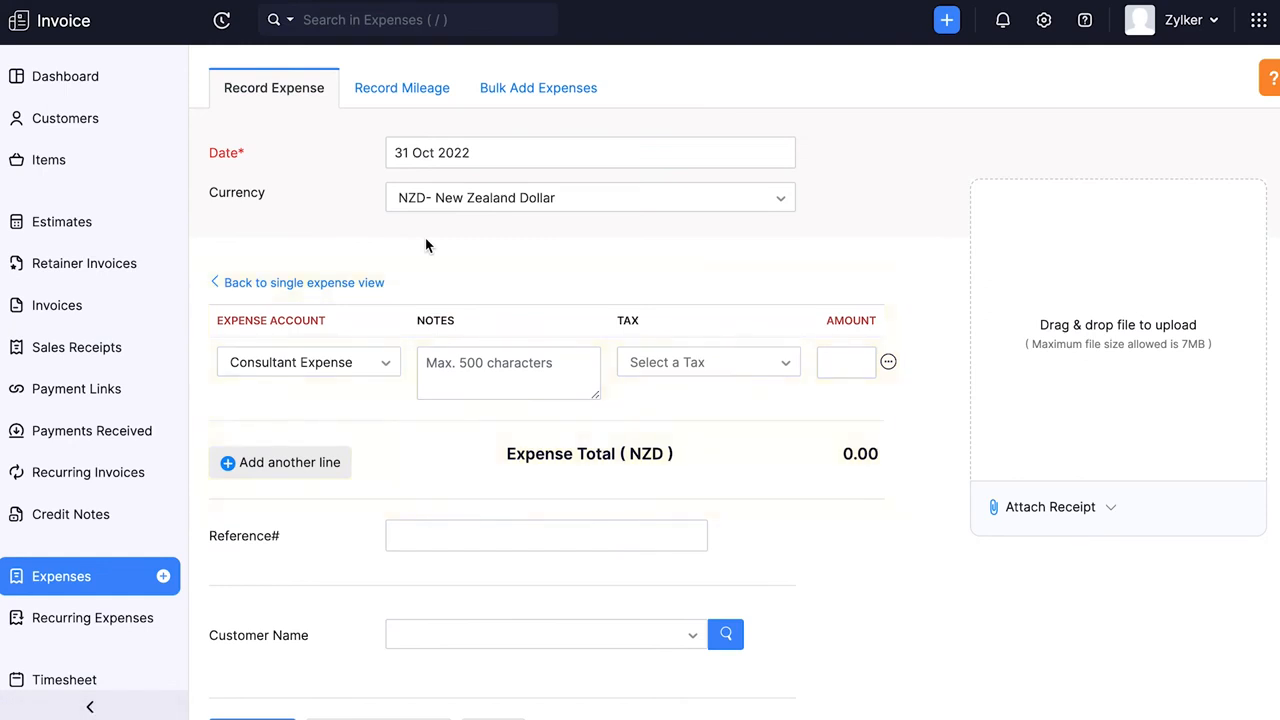
click(849, 362)
text(300)
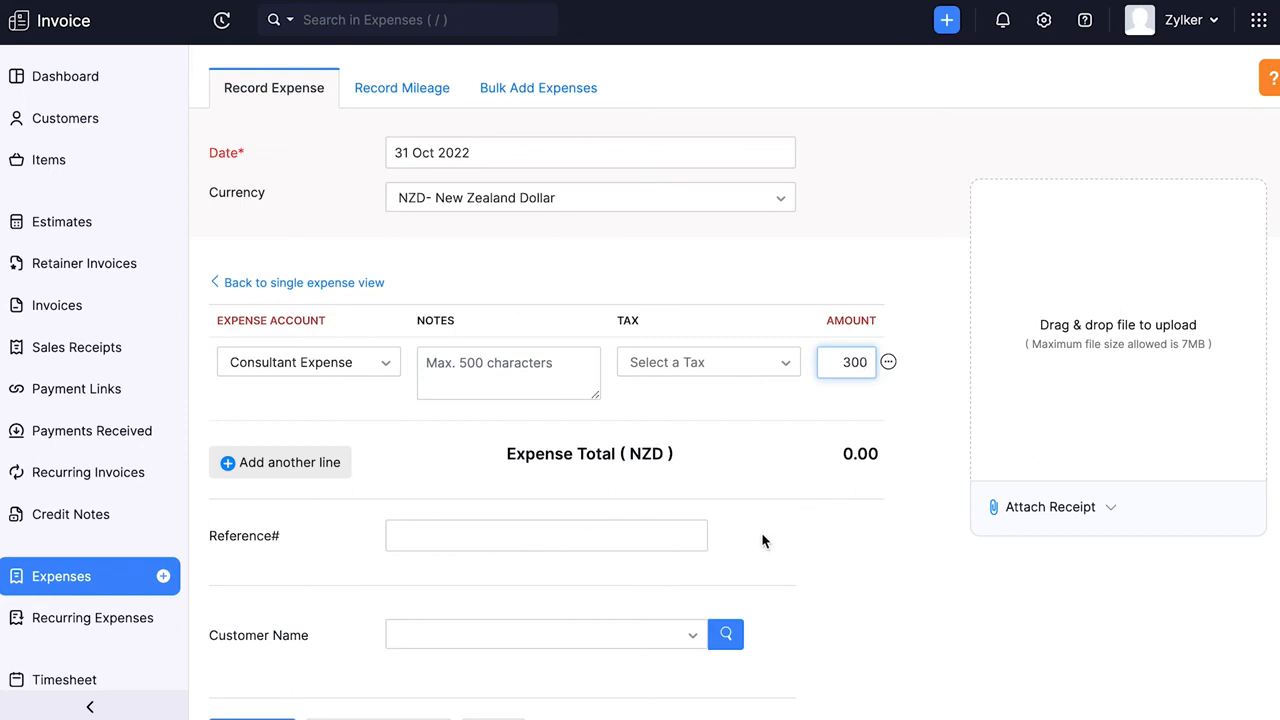
- Assign the itemized expense to the saved customer and save it
scroll(680, 560, down, 1)
click(589, 566)
click(486, 638)
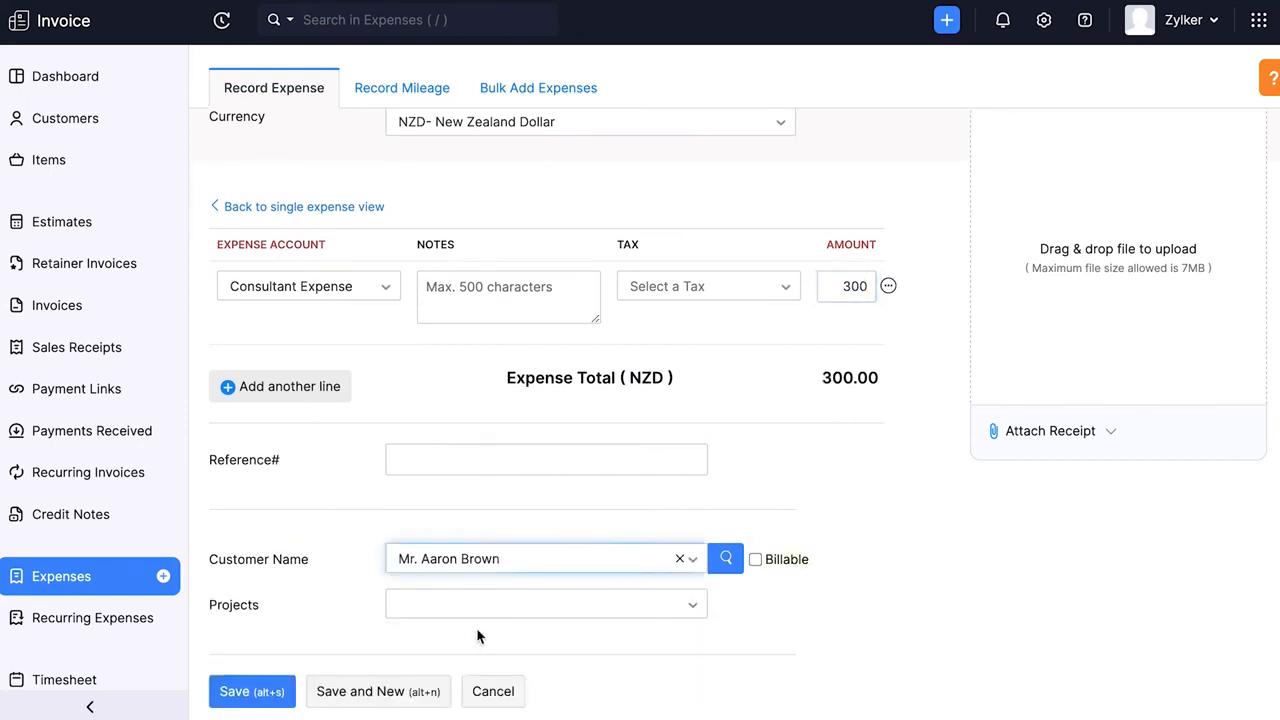
click(266, 691)
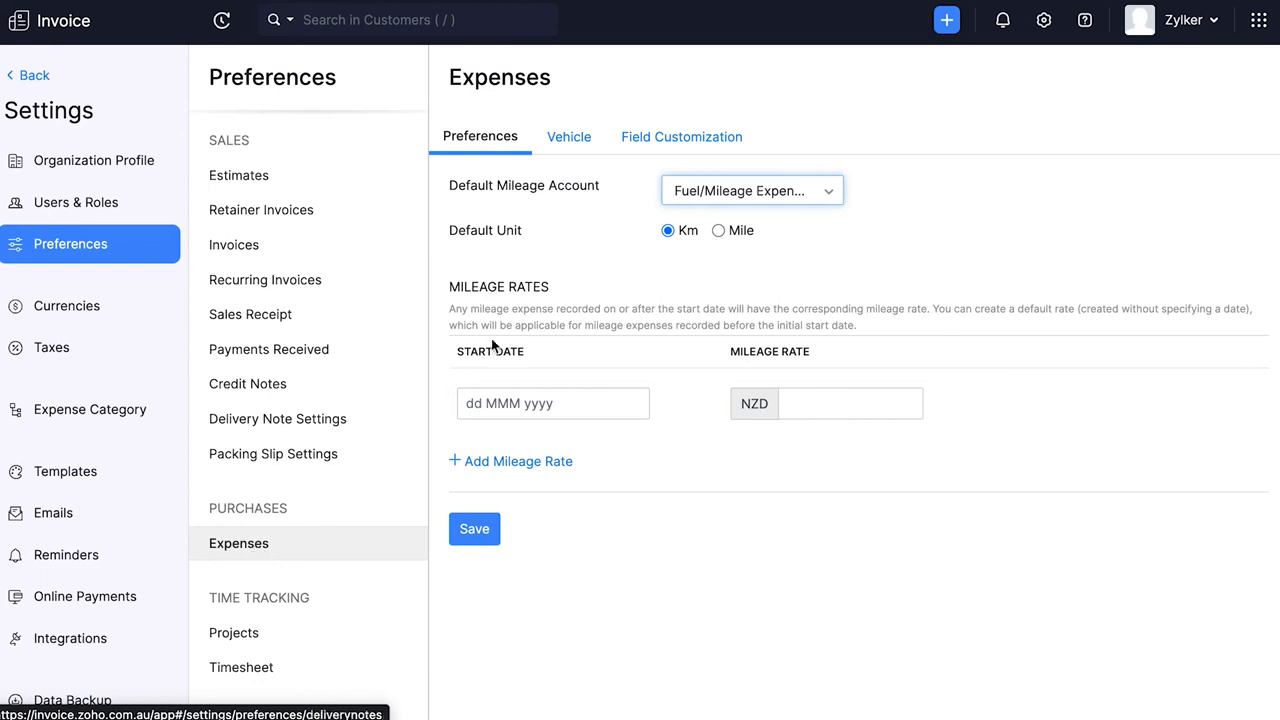
- Open the vehicle settings of the expense preferences
click(591, 140)
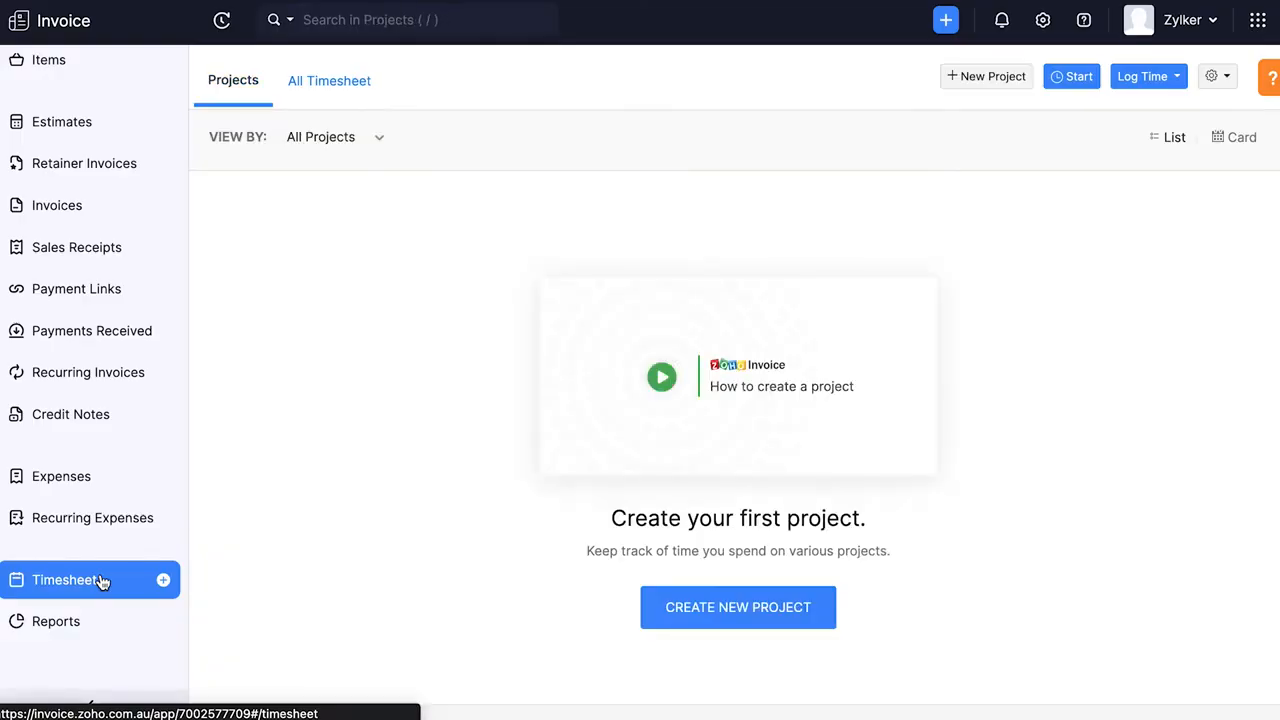
- Create a Website Design project for the saved customer, billed as Fixed Cost for Project at NZD 3000
click(751, 614)
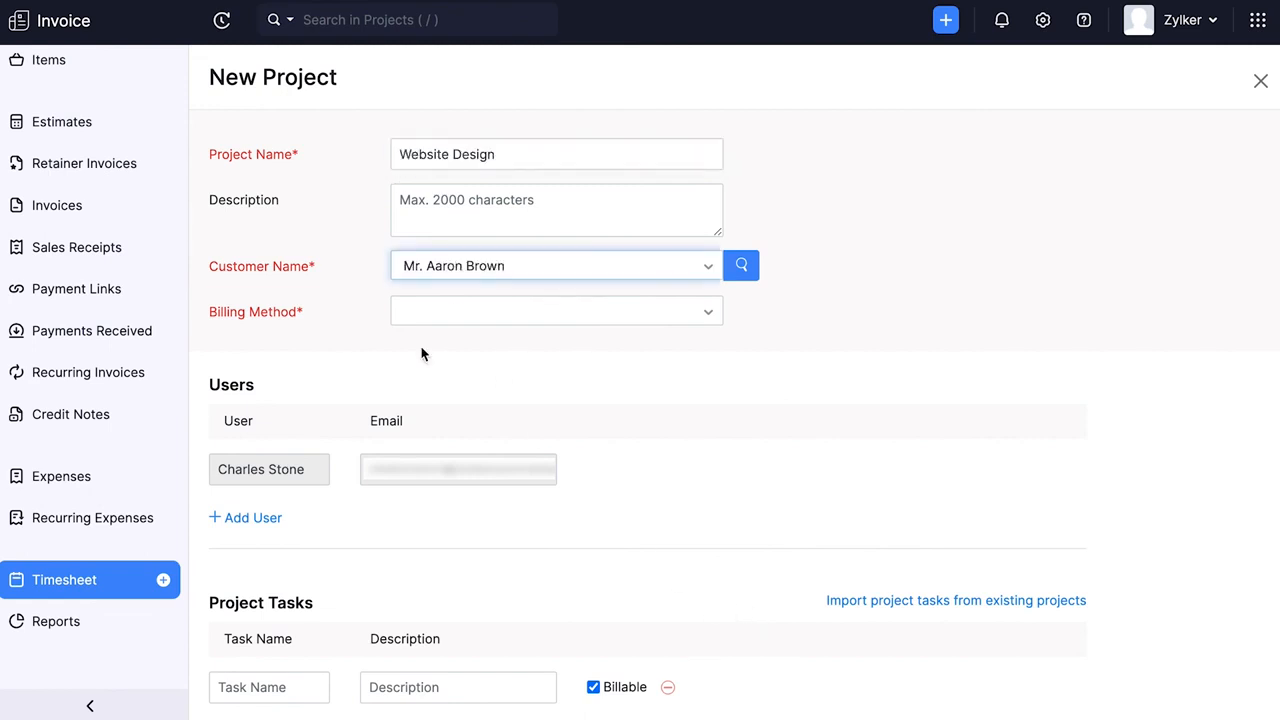
click(408, 322)
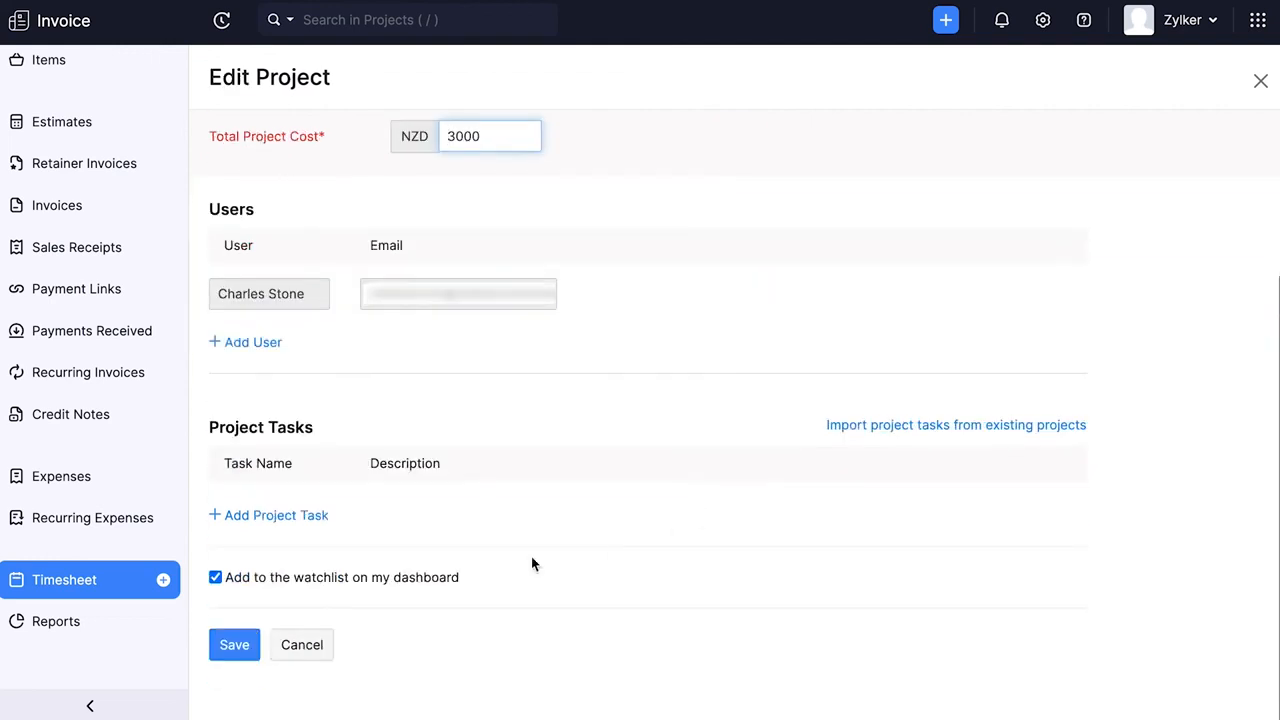
- Add a project task named Module Design to the Website Design project and save the project
click(300, 515)
click(298, 512)
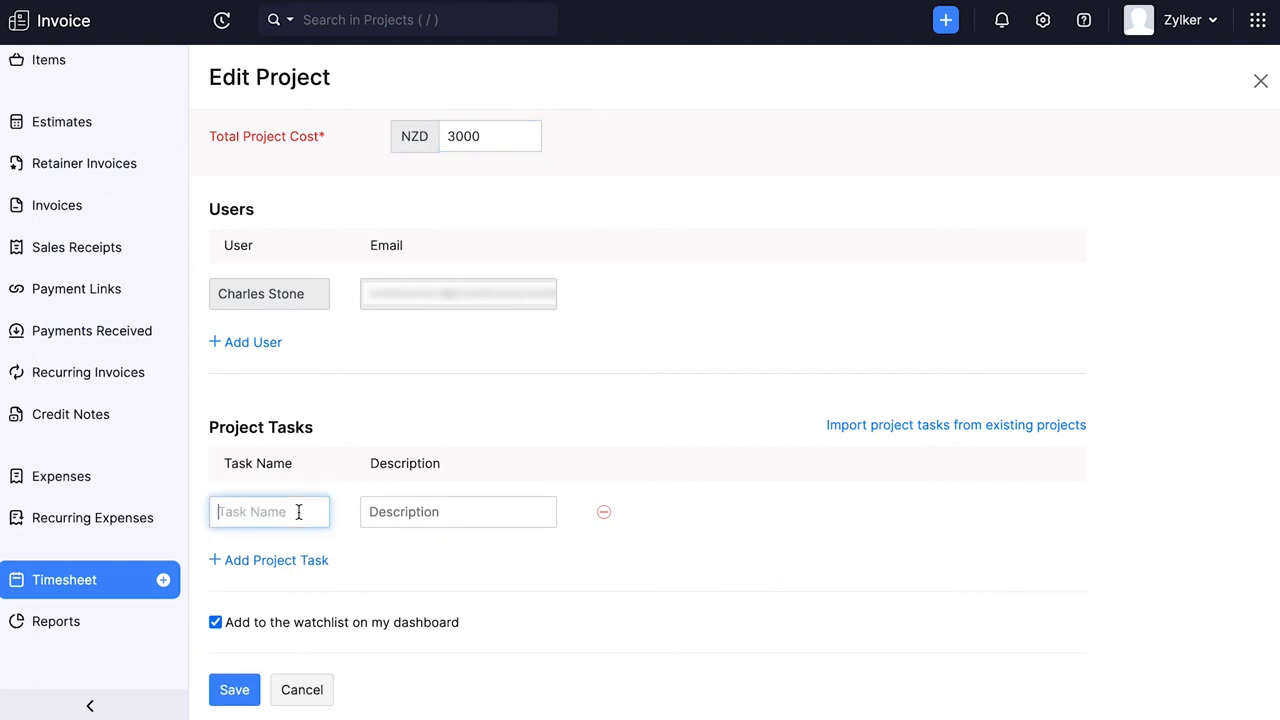
text(Module Design)
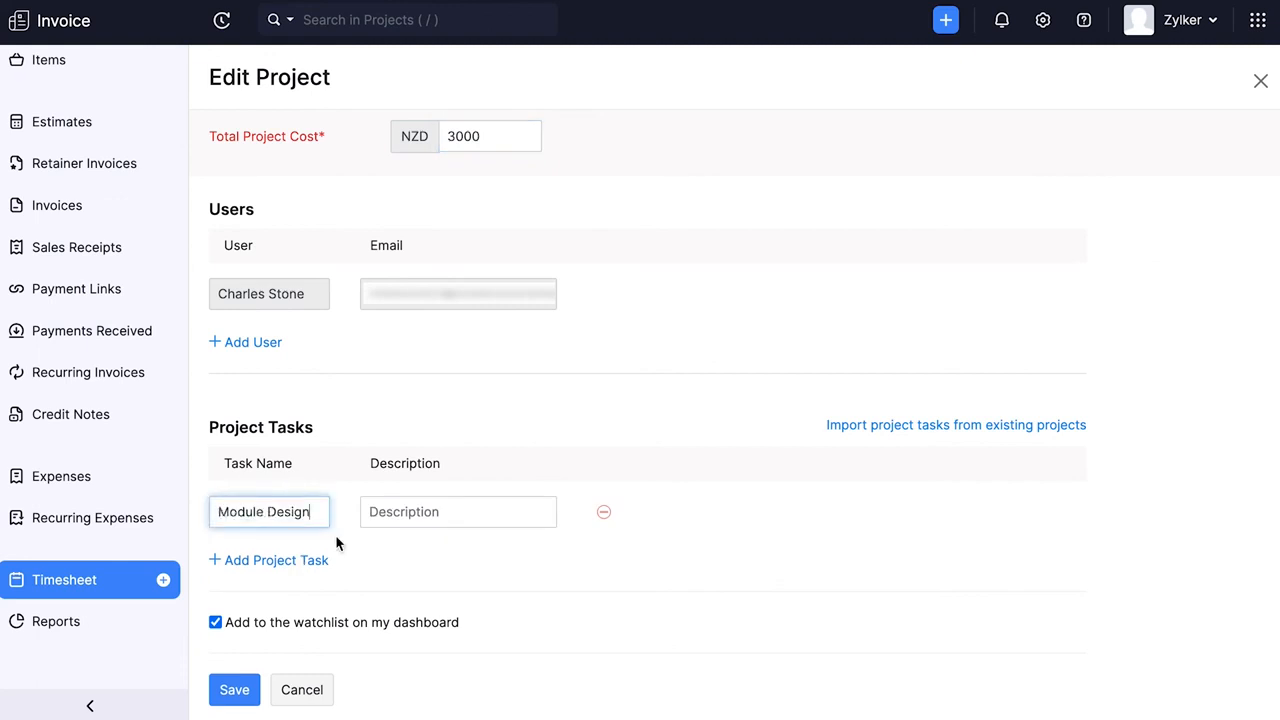
click(243, 690)
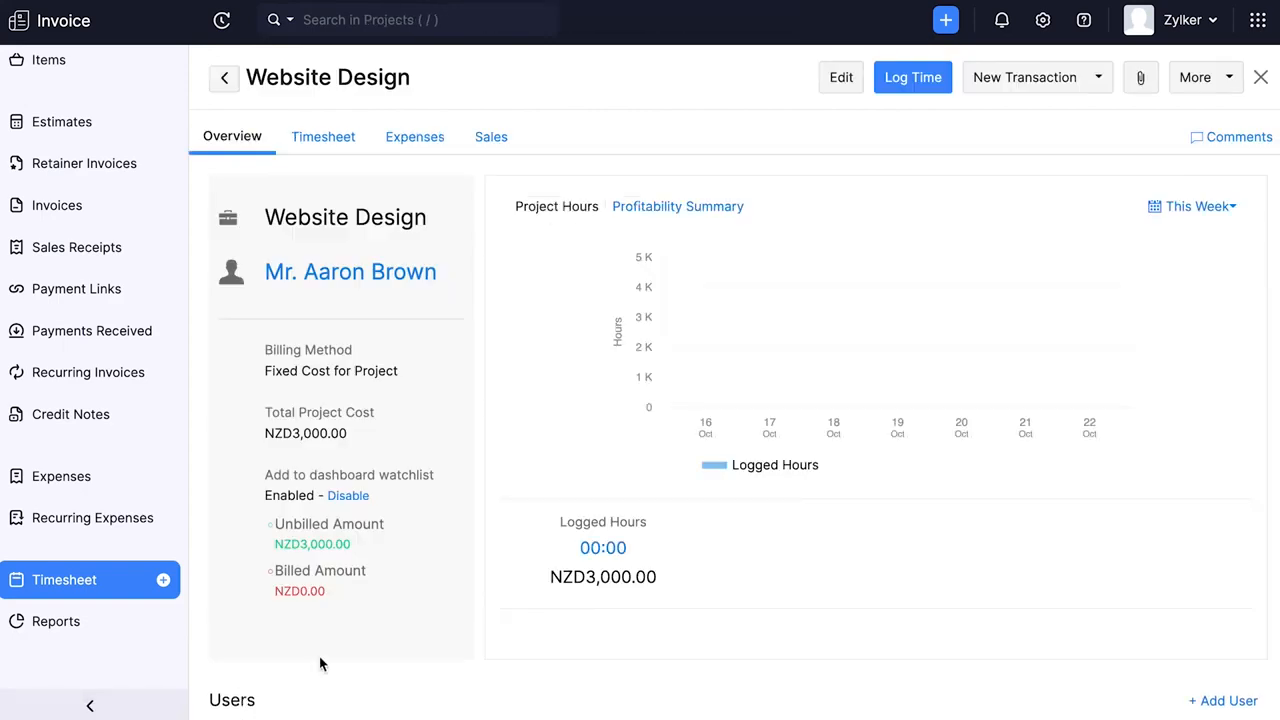
- Log 10:50 of time spent on the Module Design task of the Website Design project
click(912, 79)
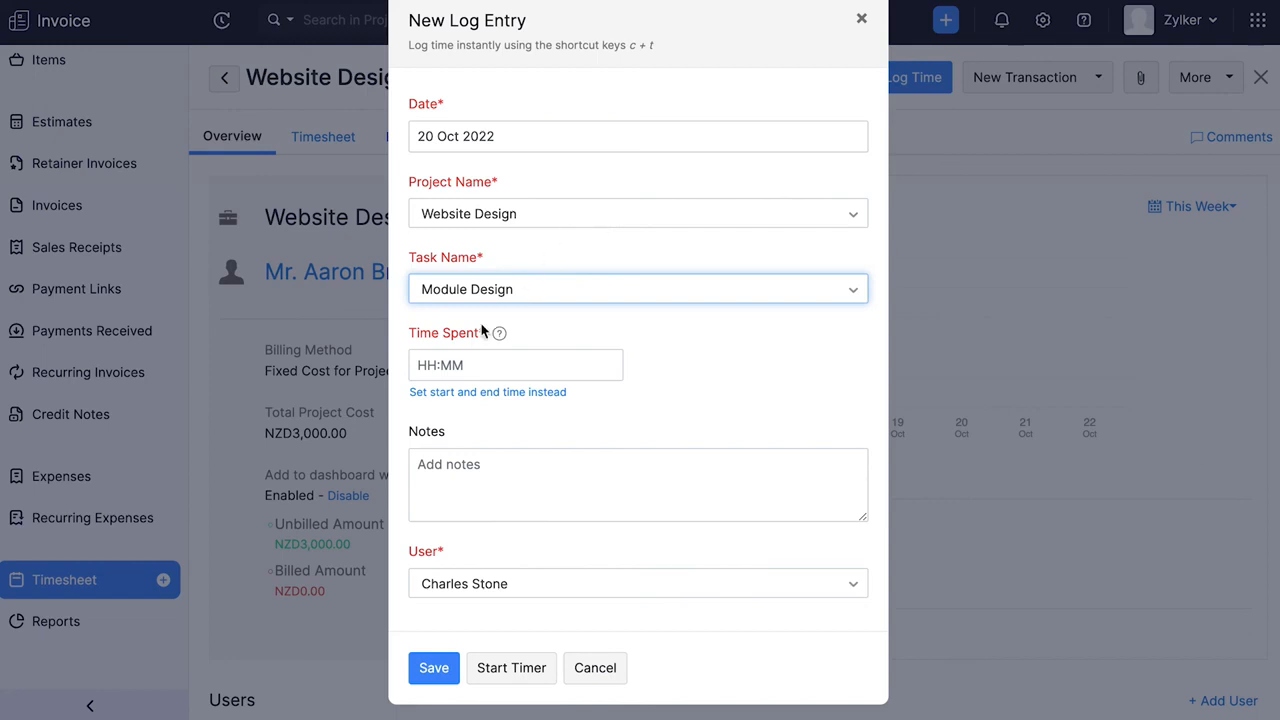
click(436, 368)
text(10:50)
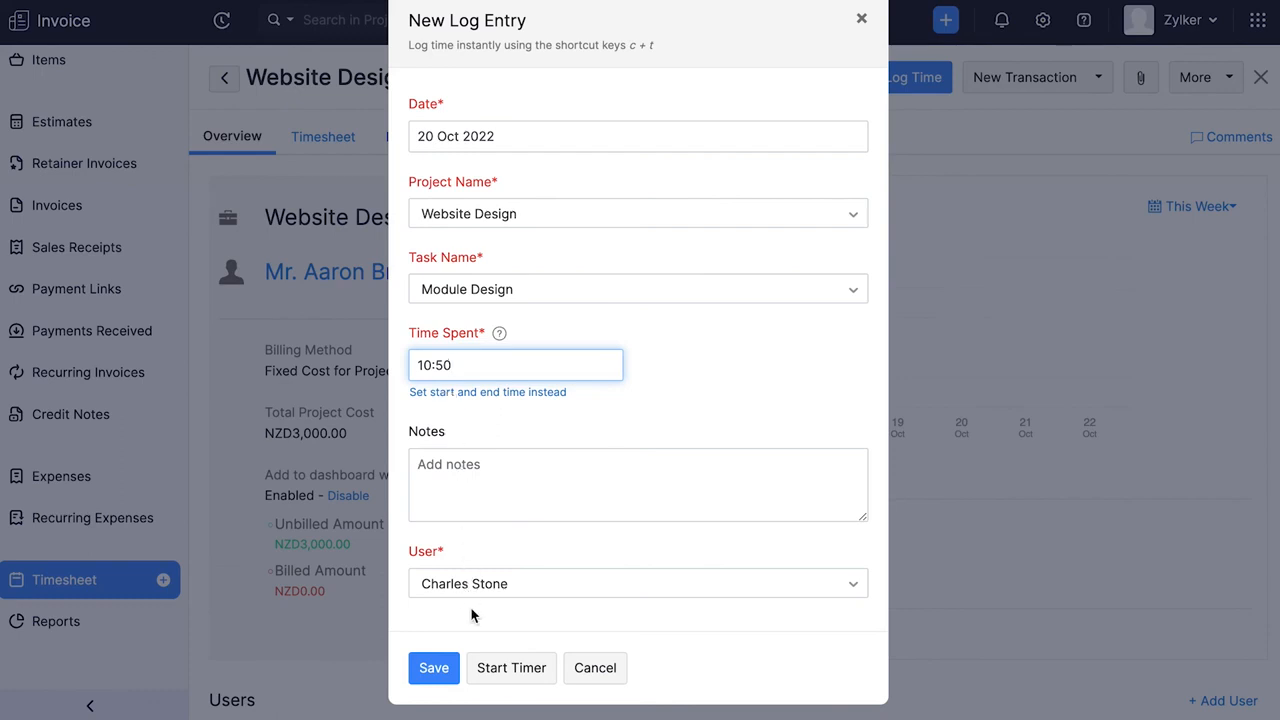
click(510, 668)
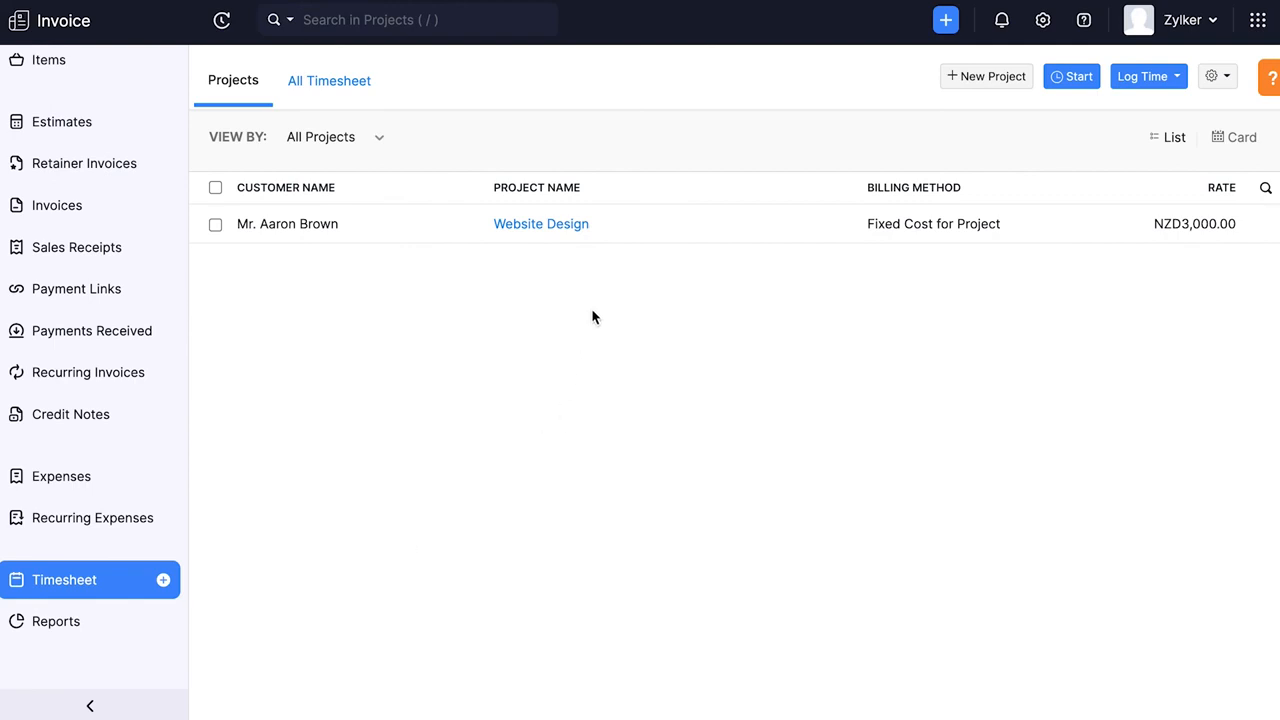
- Open the Website Design project from the project list and show its new transaction options
click(578, 216)
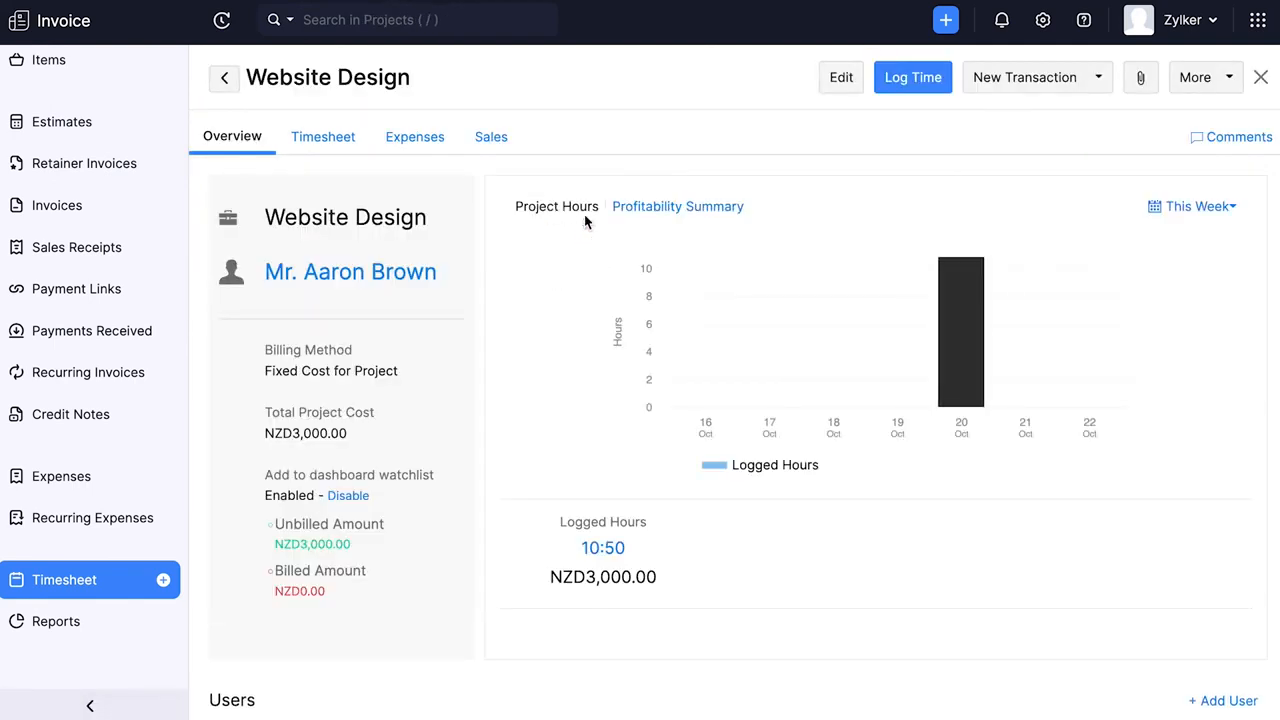
click(992, 86)
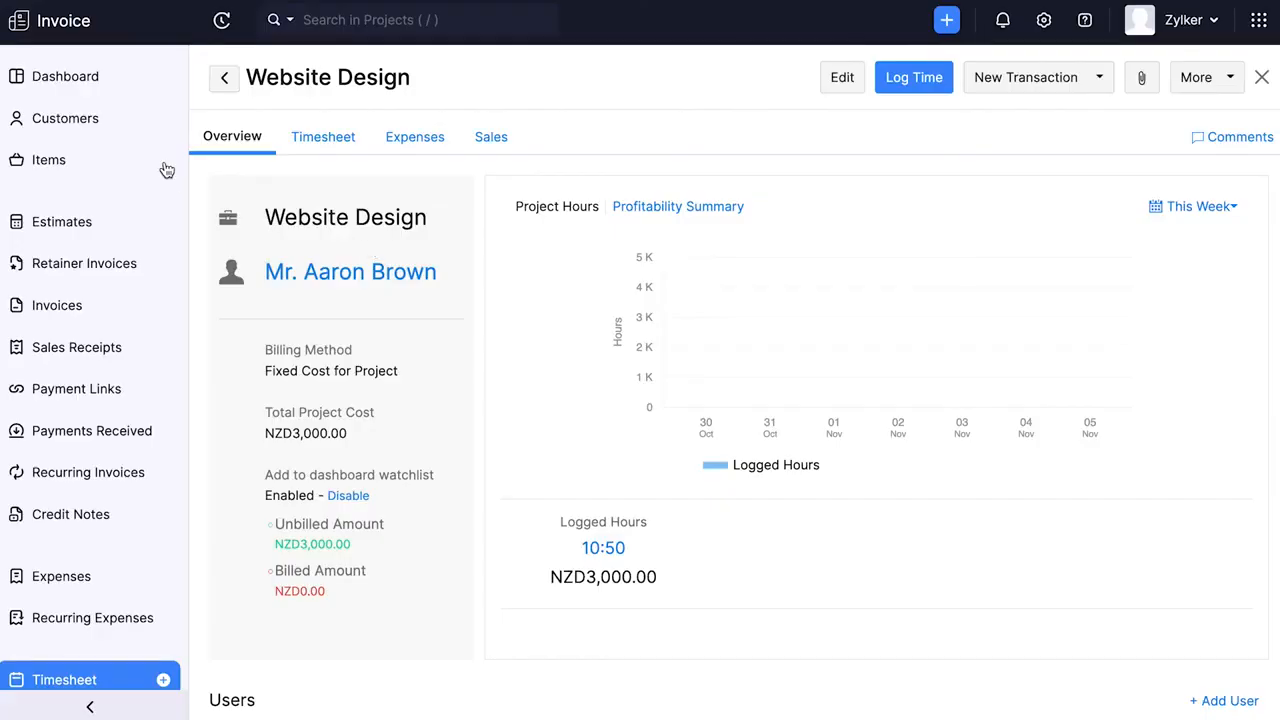
- Open the saved customer's record and configure client portal access for its contact
click(92, 124)
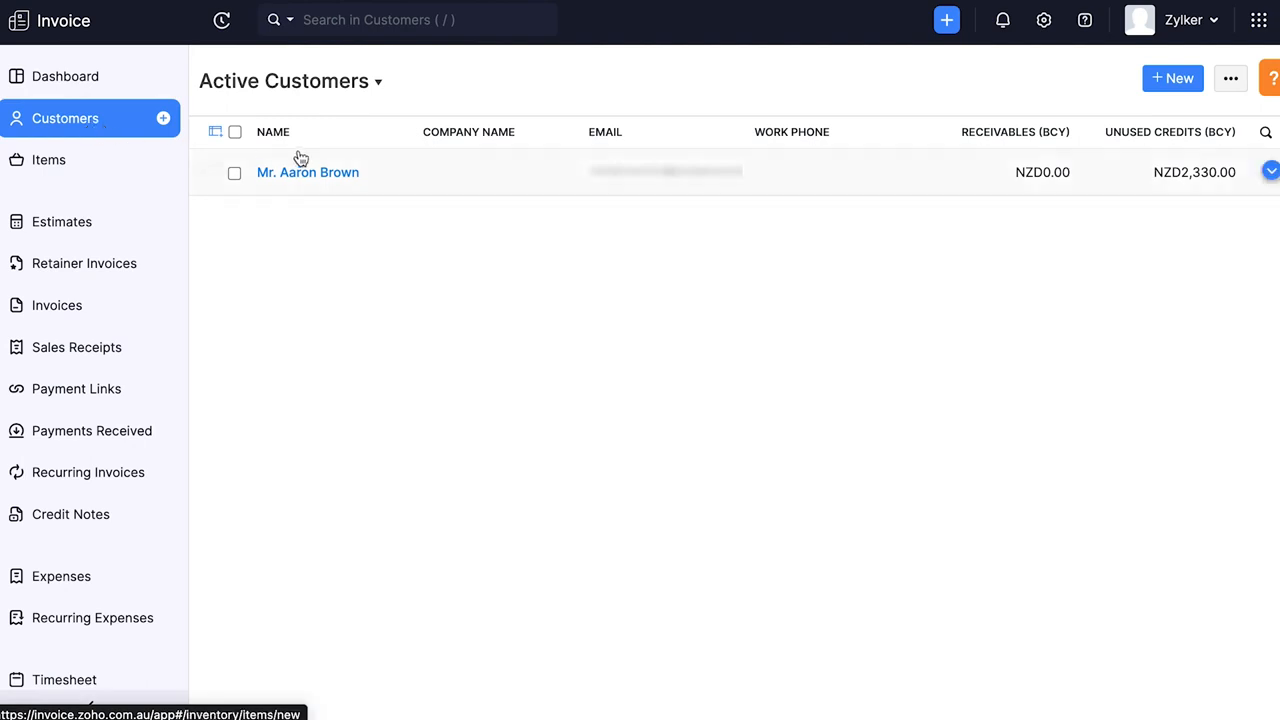
click(357, 189)
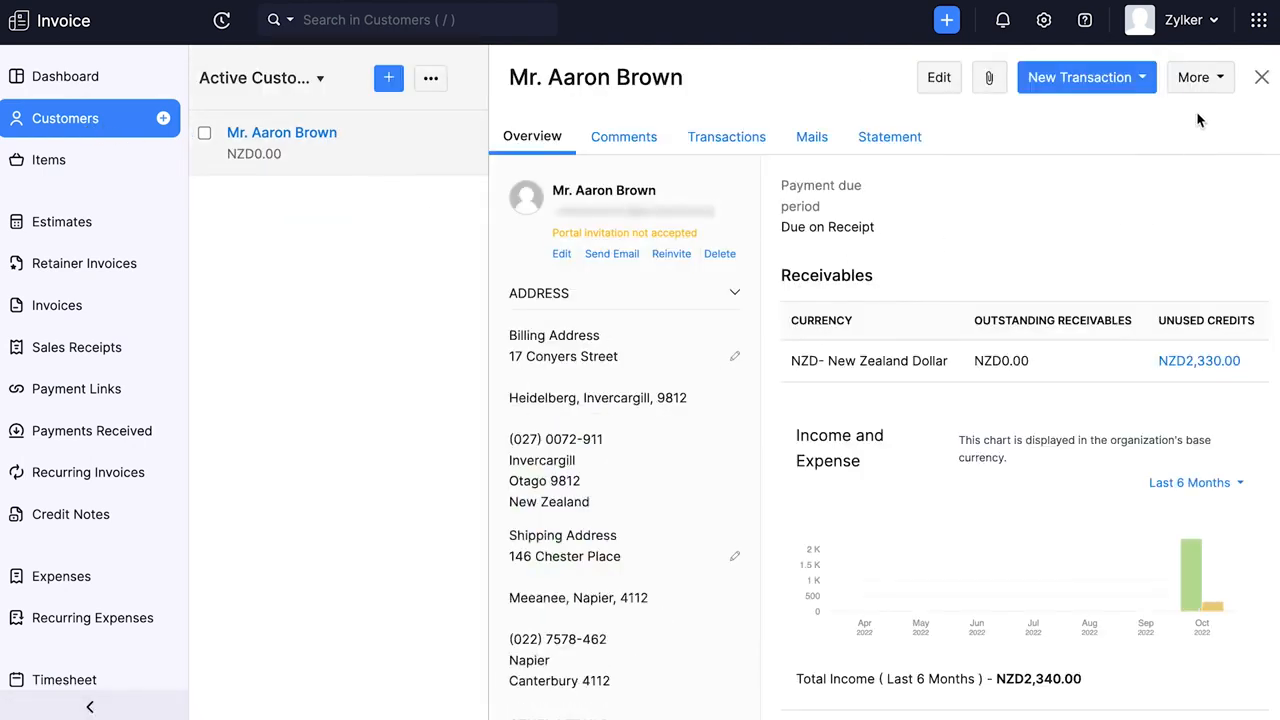
click(1196, 80)
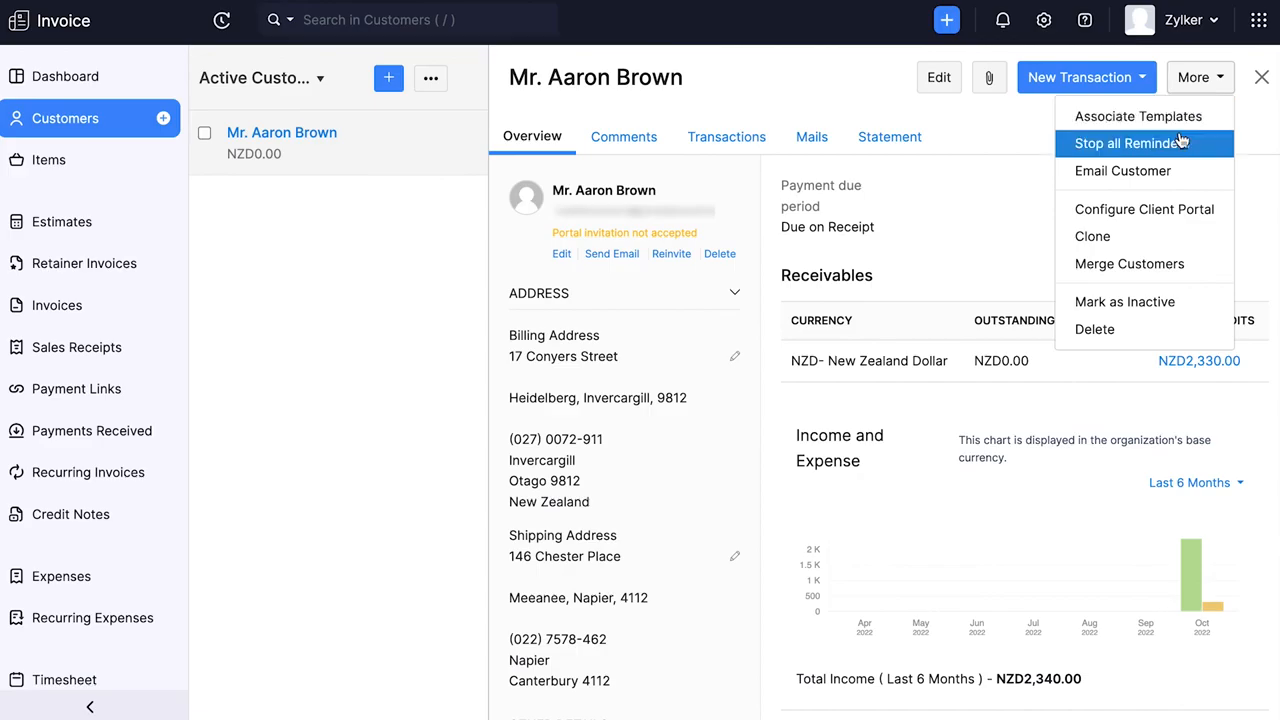
click(1165, 209)
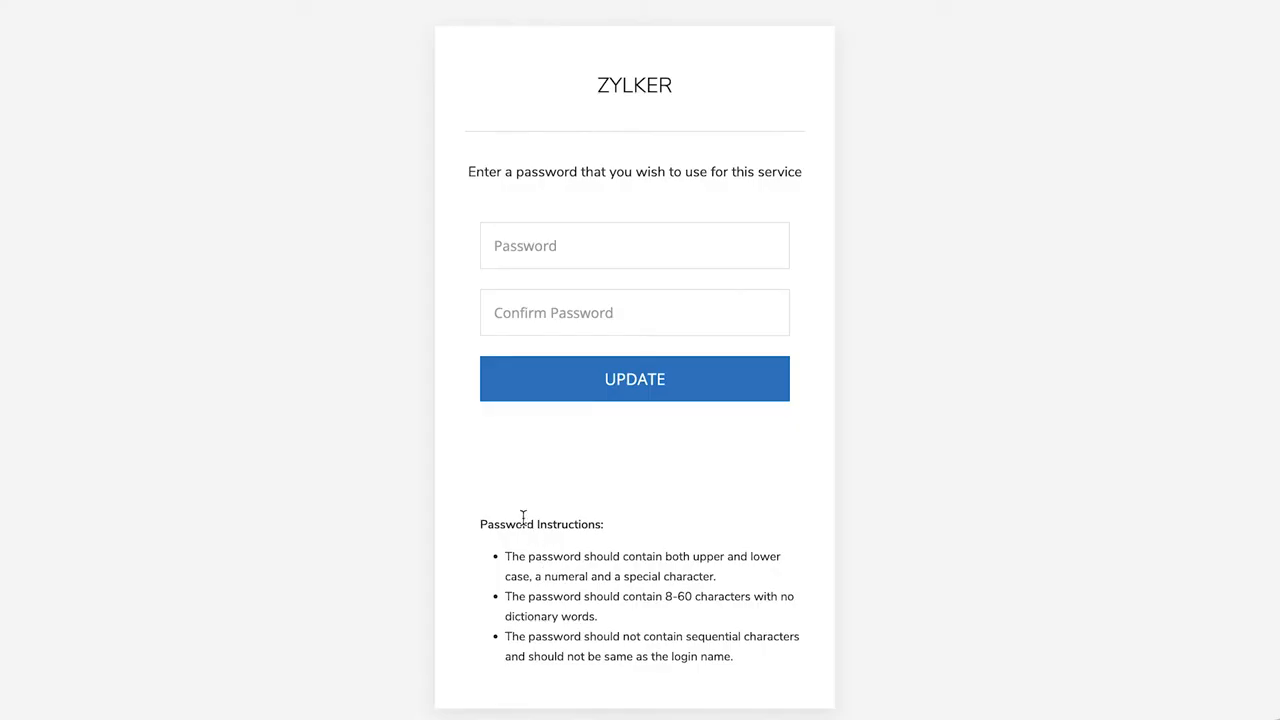
click(500, 247)
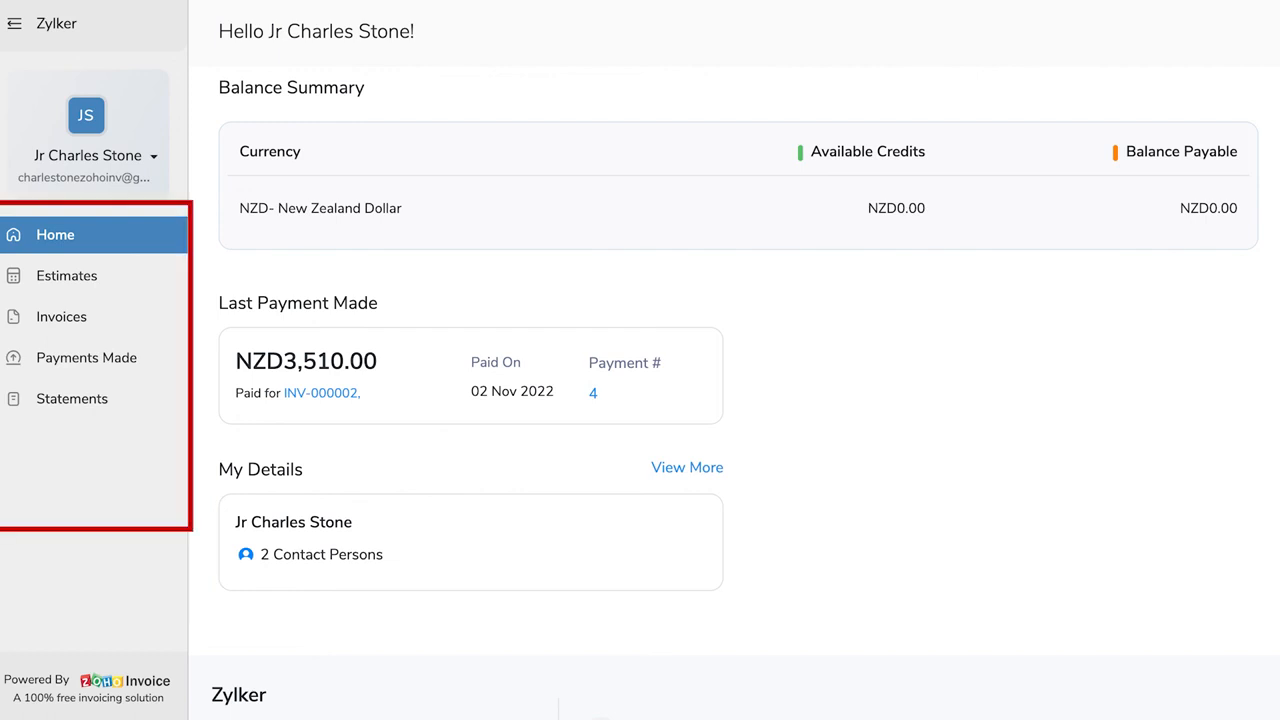
- Review the estimates, invoices, payments made and account statement in the client portal
click(67, 276)
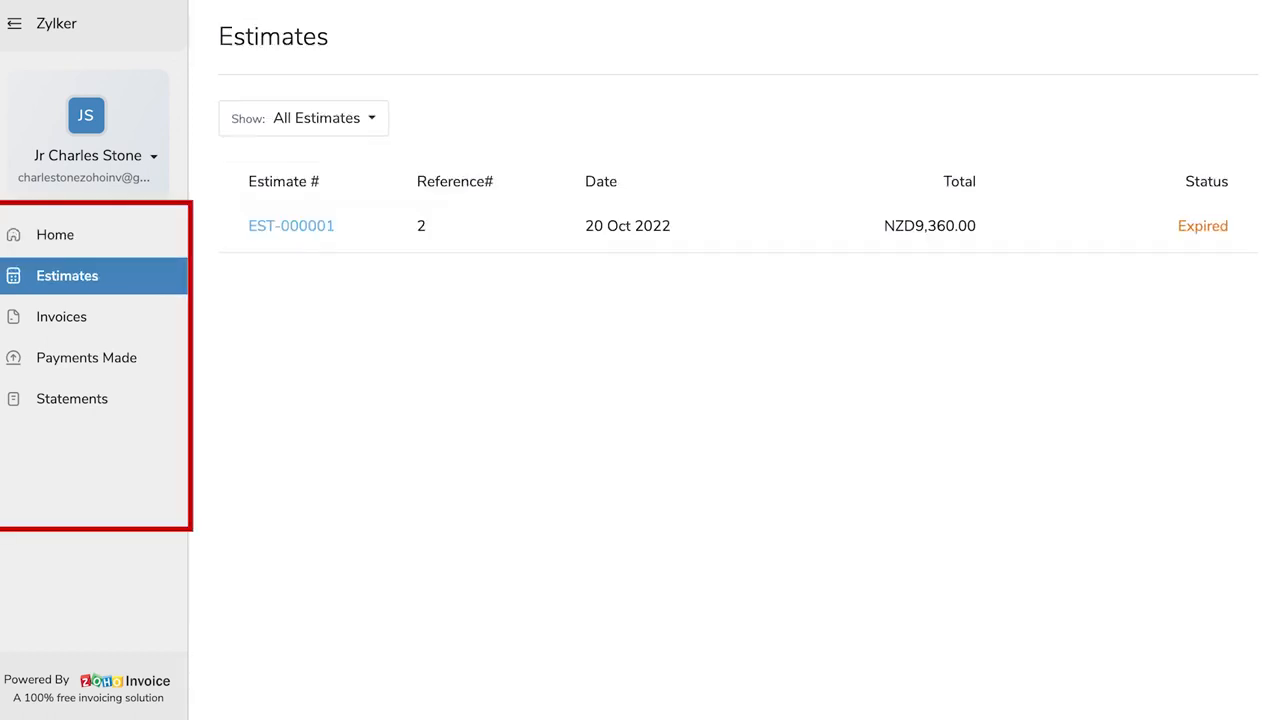
click(62, 317)
click(86, 358)
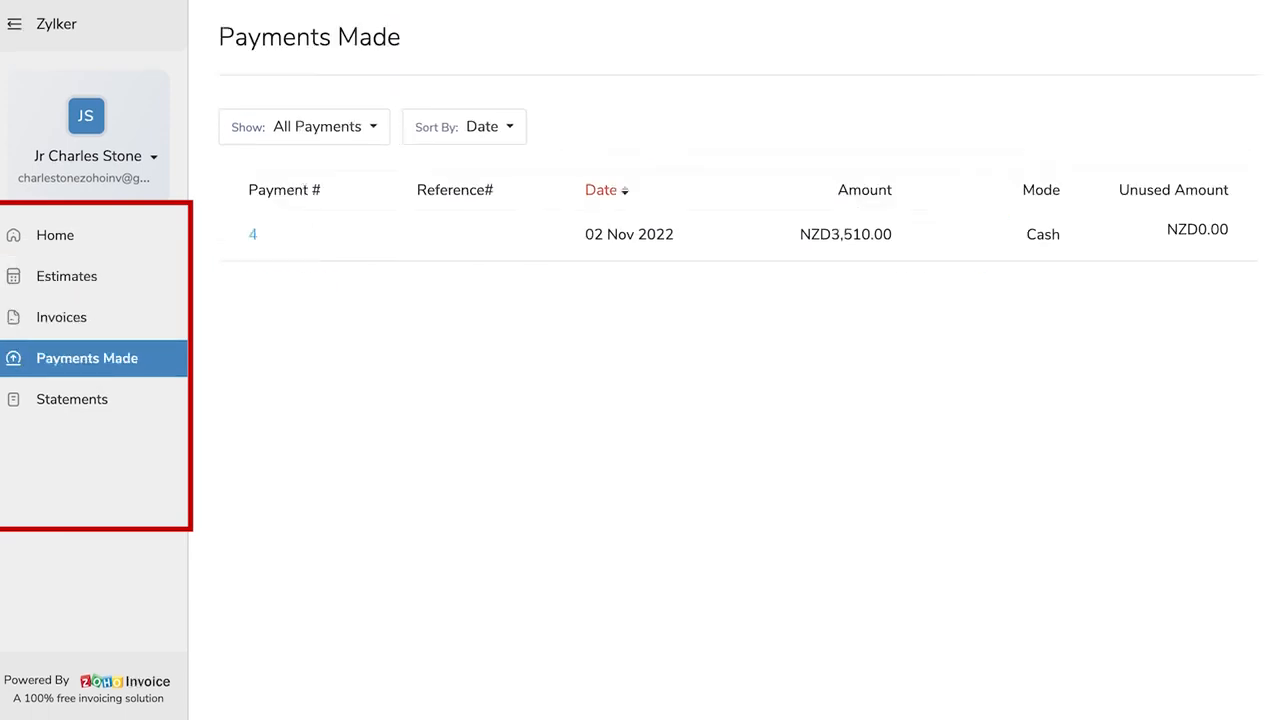
click(72, 399)
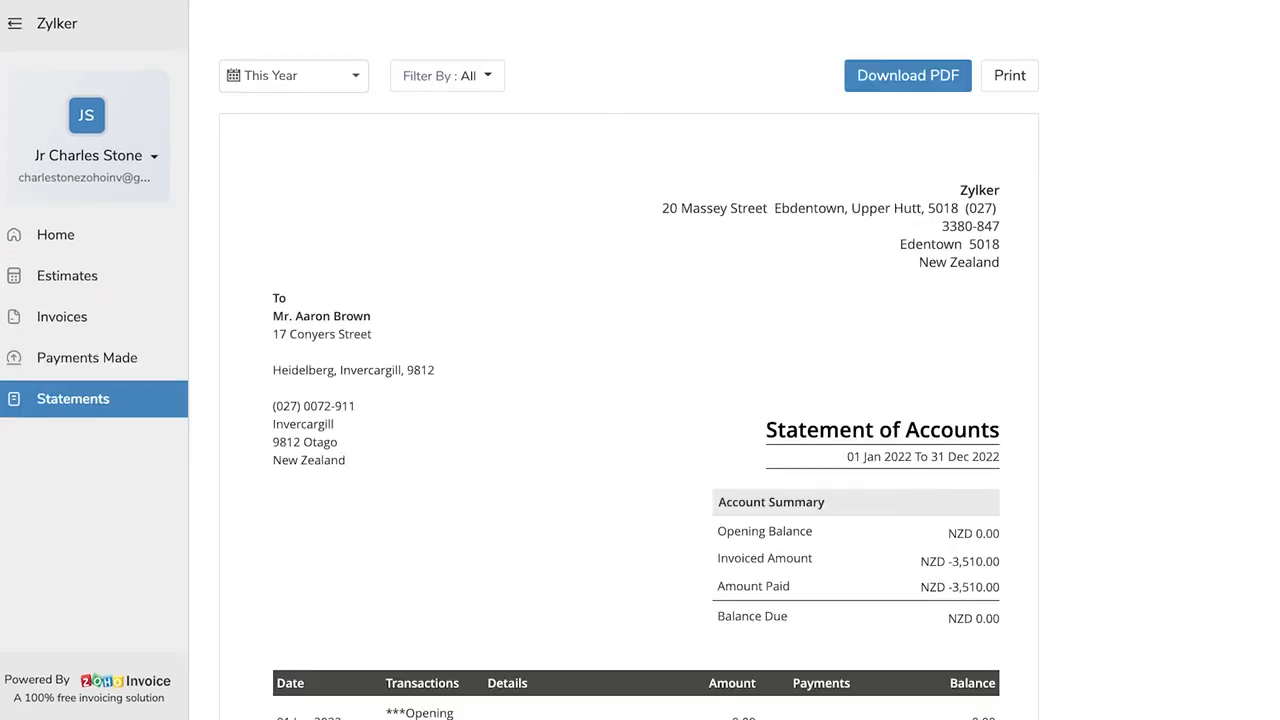